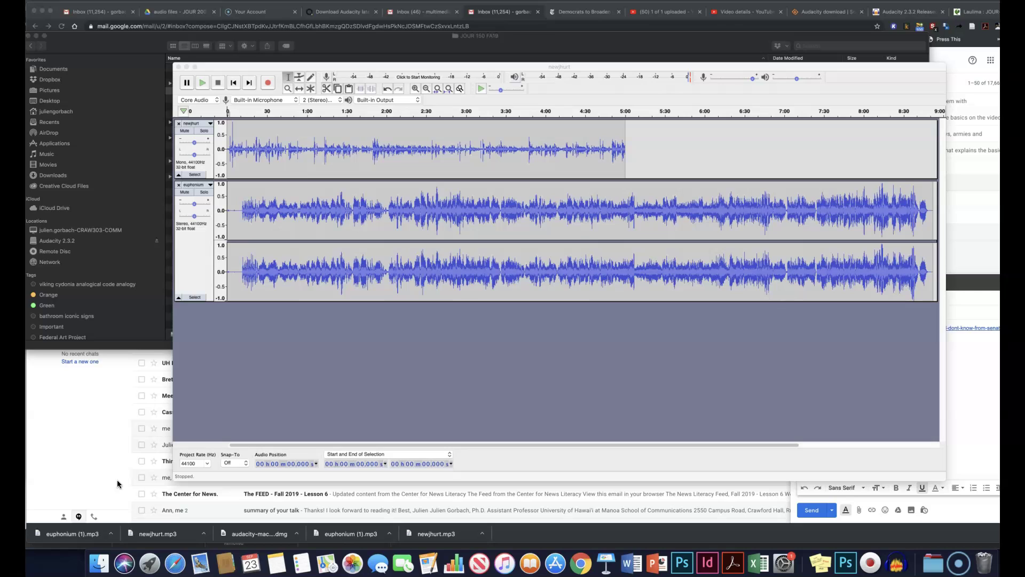
# Close the SoundCloud, LAME uninstall search and Mac app installation guide pages in Chrome
pyautogui.click(46, 534)
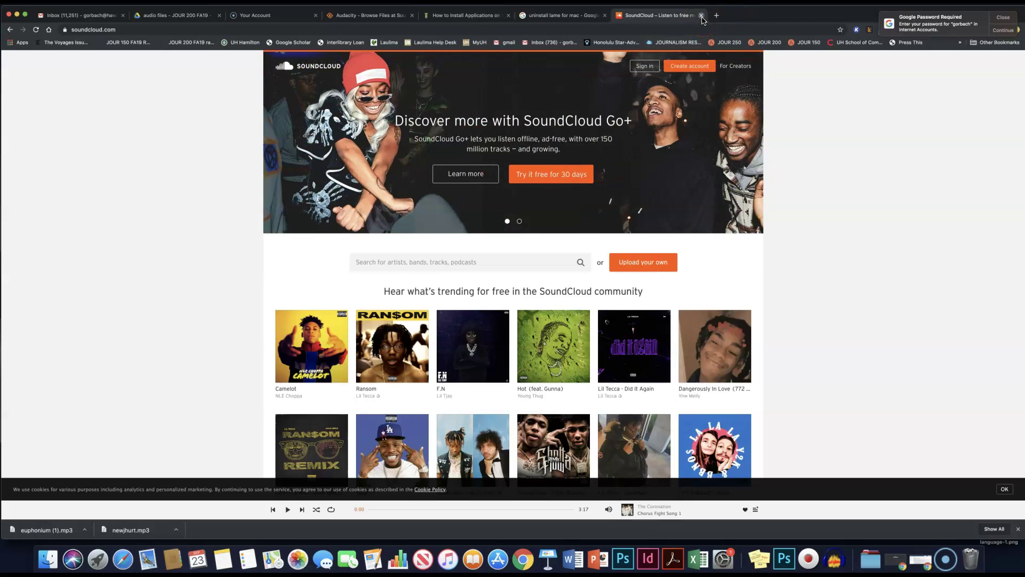
pyautogui.click(703, 17)
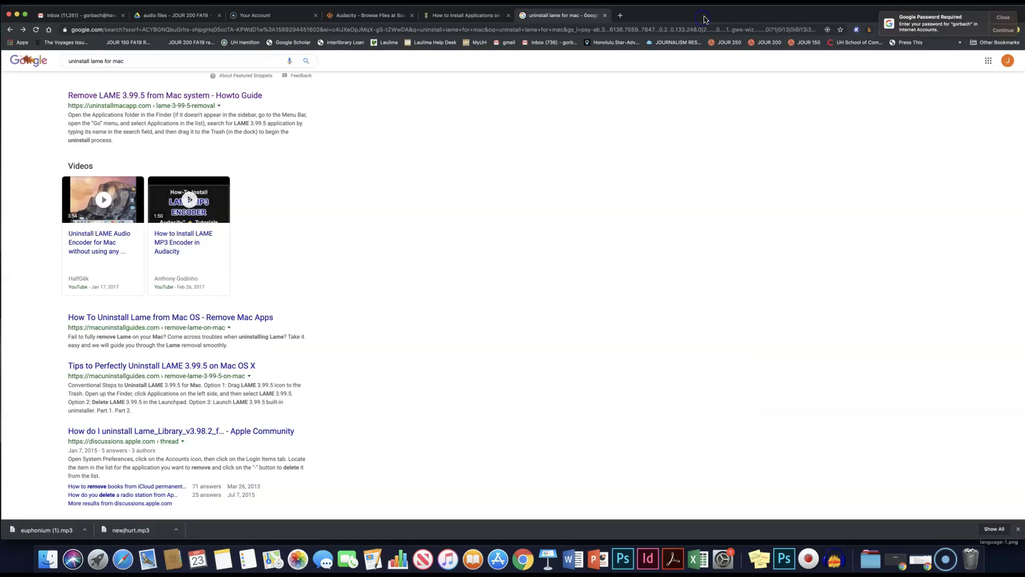
pyautogui.click(604, 15)
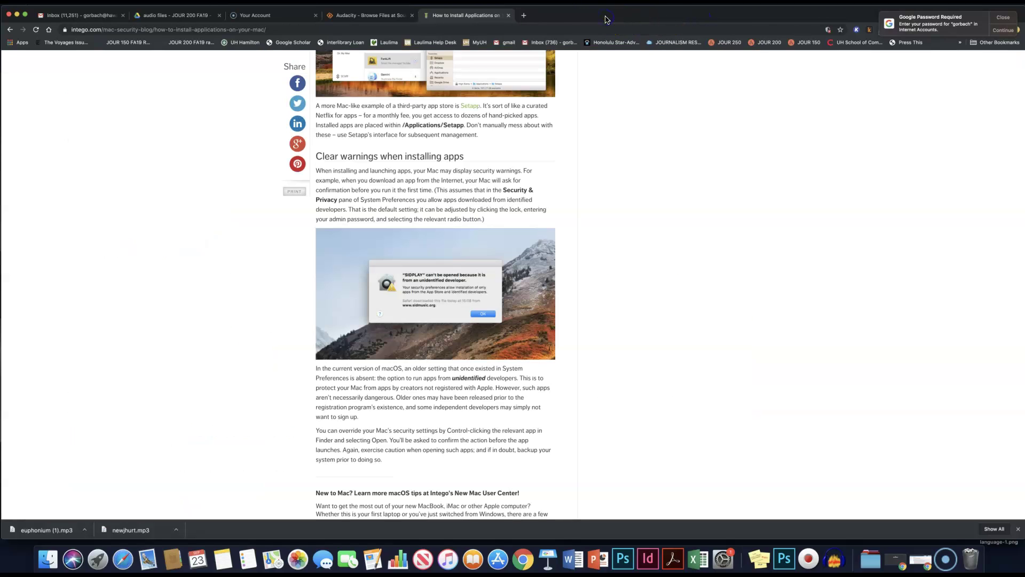
pyautogui.click(509, 15)
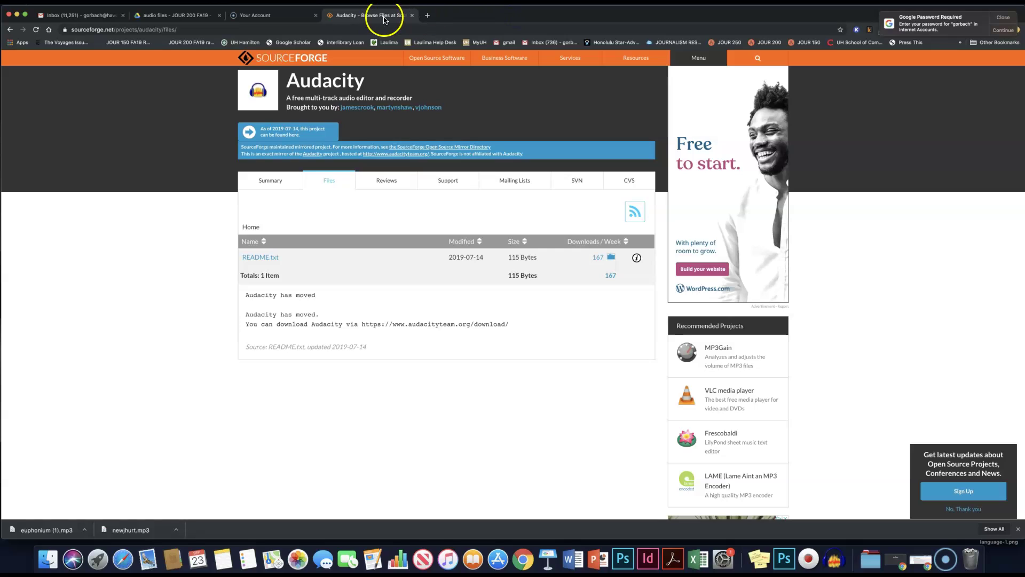
# Search the web for "download audacity" and open the official Audacity download page
pyautogui.click(359, 27)
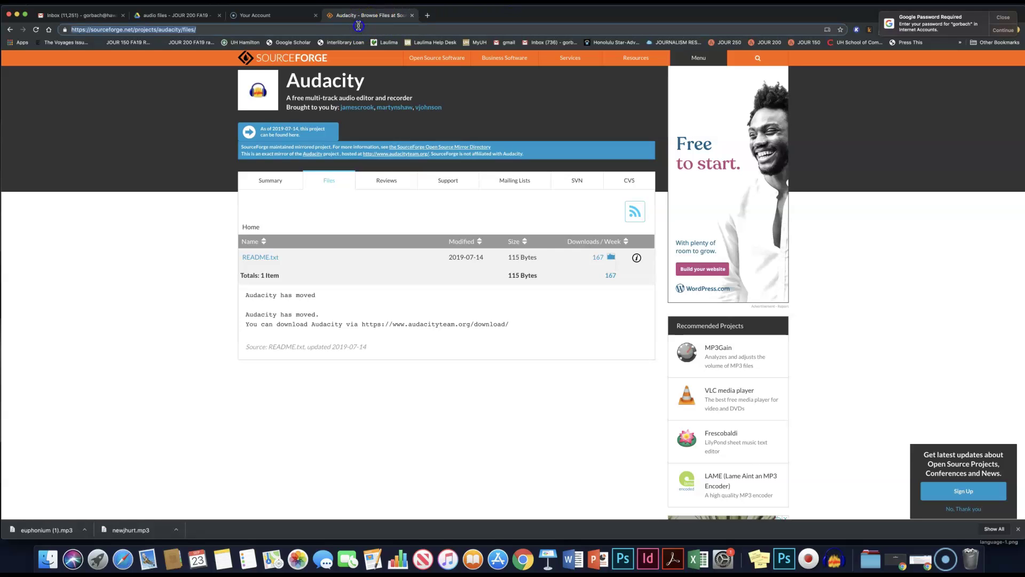
pyautogui.write('download audacity')
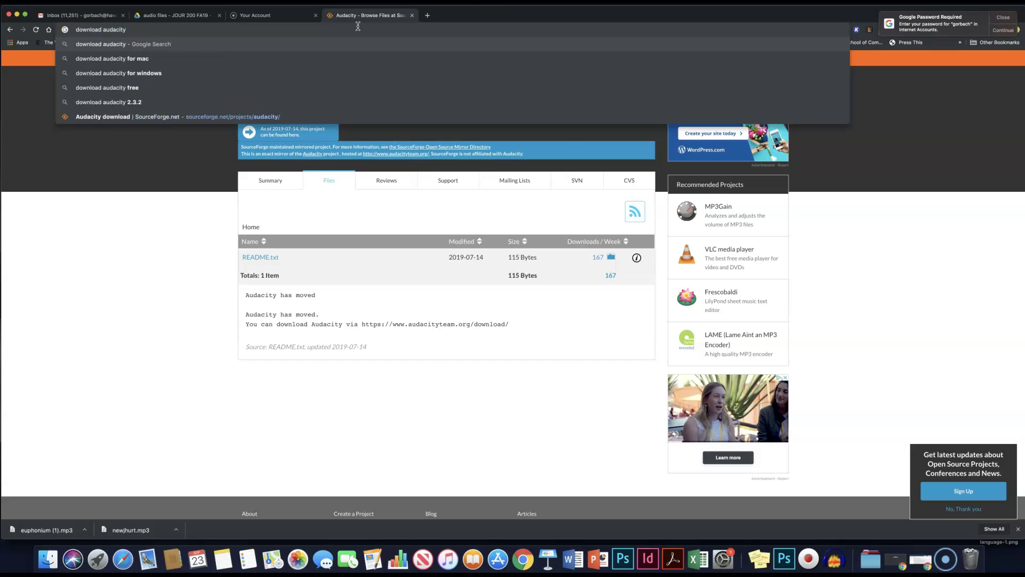
pyautogui.press('Return')
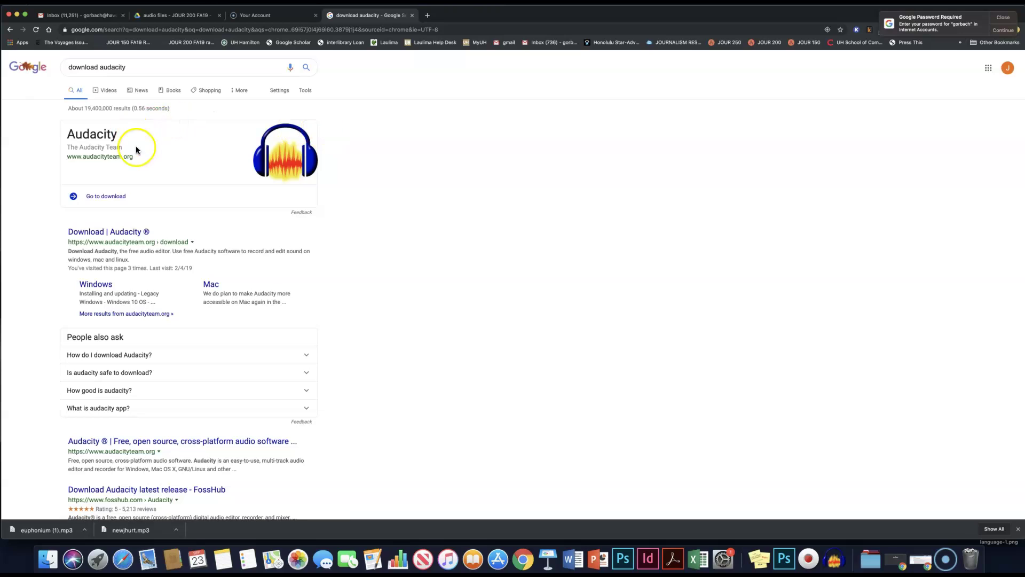
pyautogui.click(106, 233)
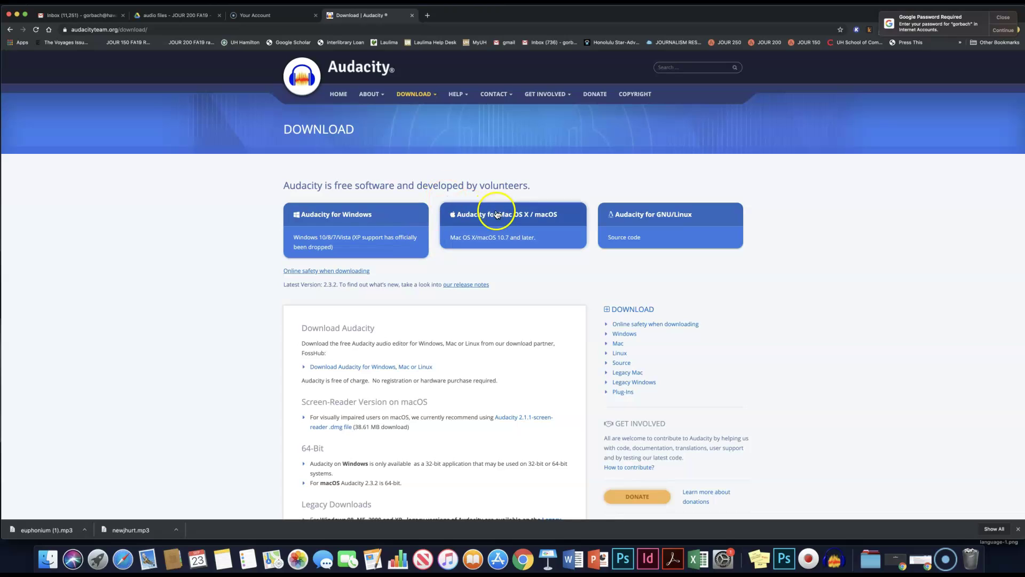
# Choose Audacity for Mac OS X / macOS and follow the Audacity 2.3.2 .dmg file link to FossHub
pyautogui.click(16, 530)
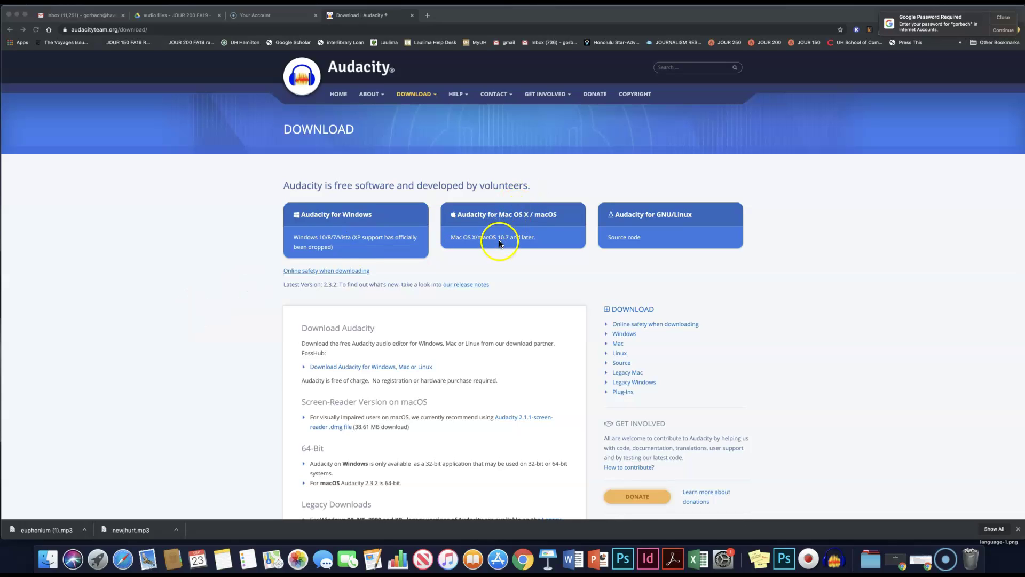
pyautogui.scroll(-1, 499, 242)
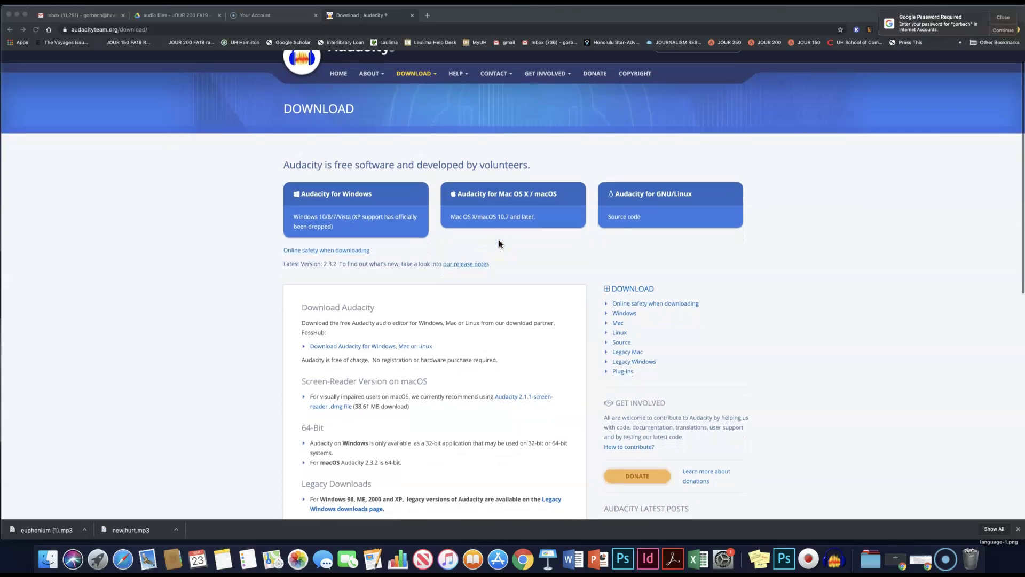
pyautogui.click(498, 198)
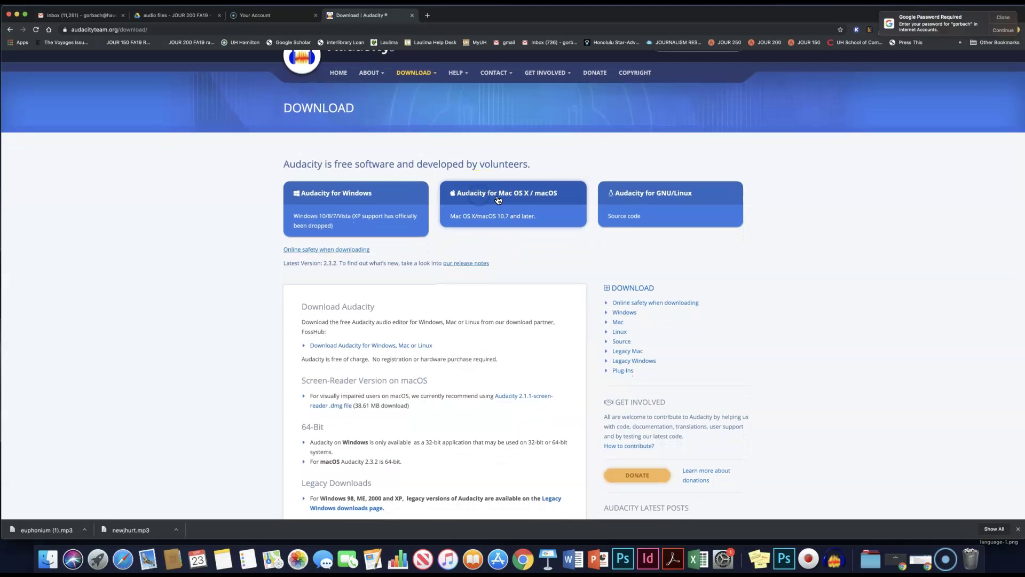
pyautogui.click(498, 199)
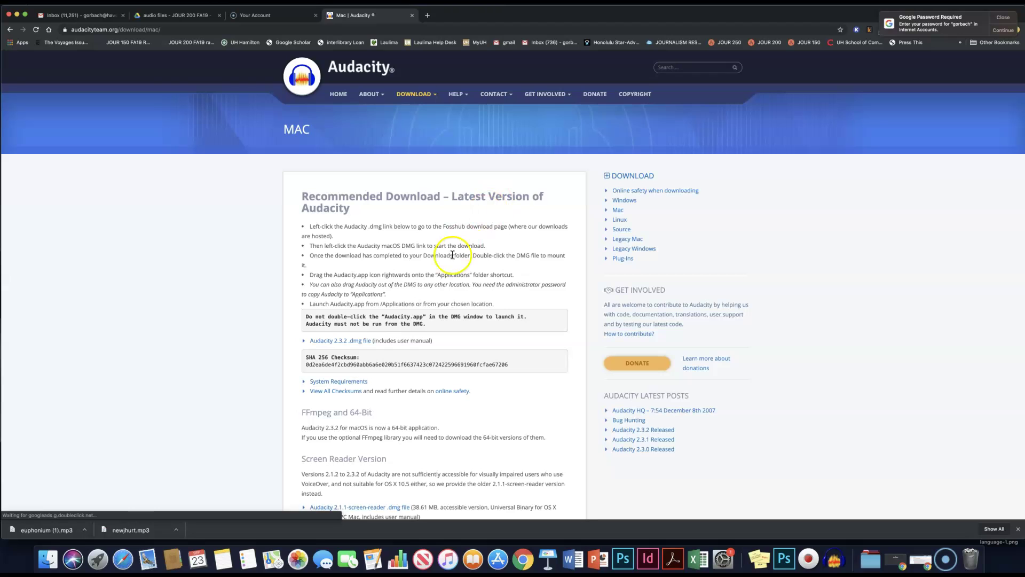
pyautogui.scroll(-1, 402, 267)
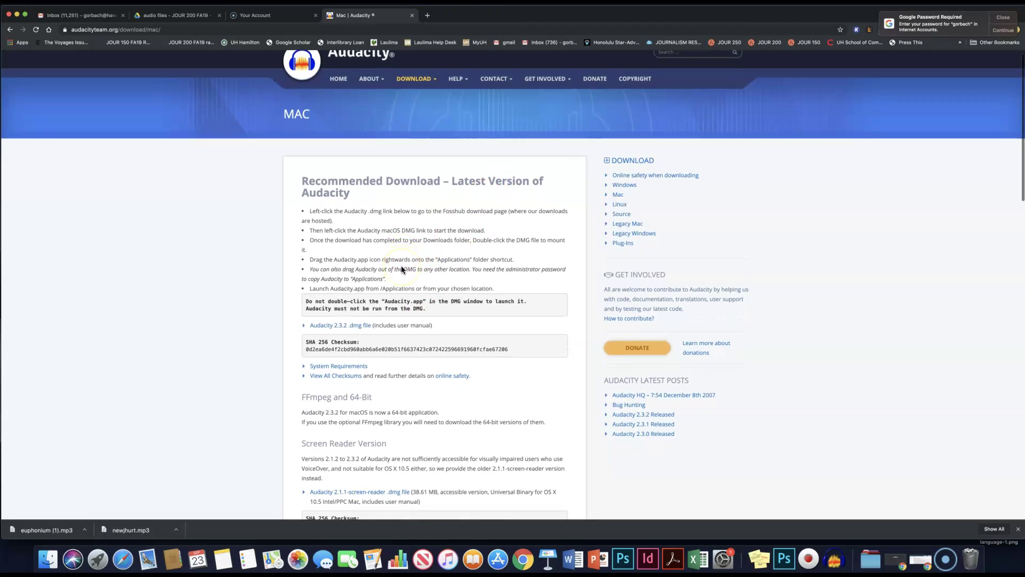
pyautogui.scroll(-1, 402, 265)
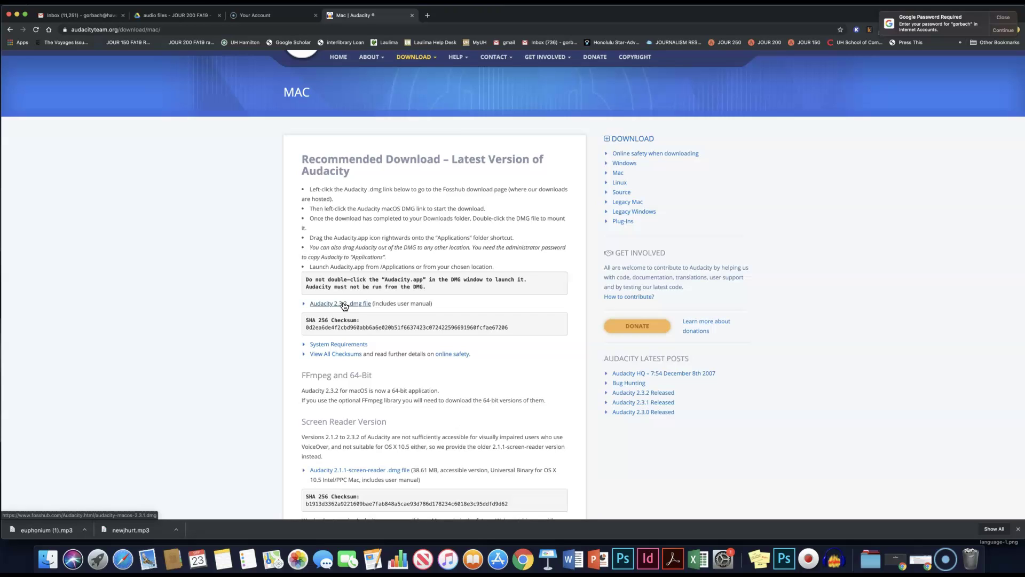
pyautogui.click(344, 305)
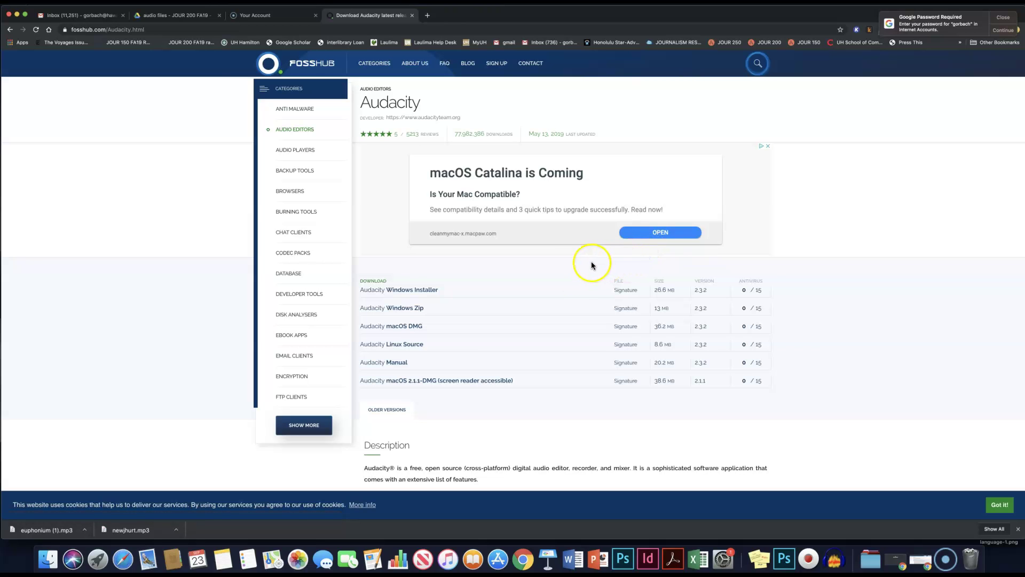
# Download the Audacity macOS DMG from FossHub and keep the file despite the browser's safety warning
pyautogui.scroll(-1, 519, 305)
pyautogui.scroll(-1, 519, 305)
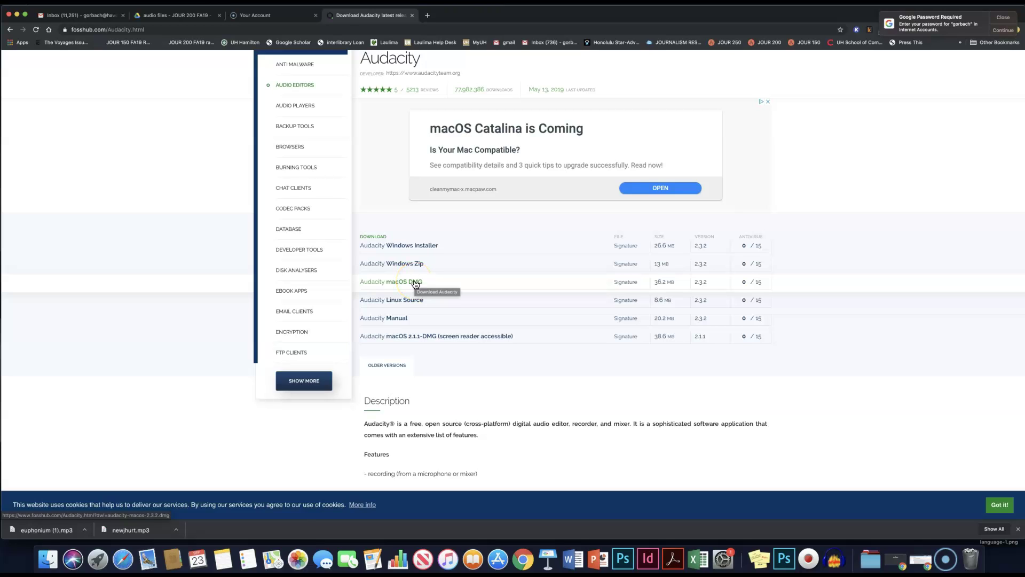
pyautogui.click(416, 283)
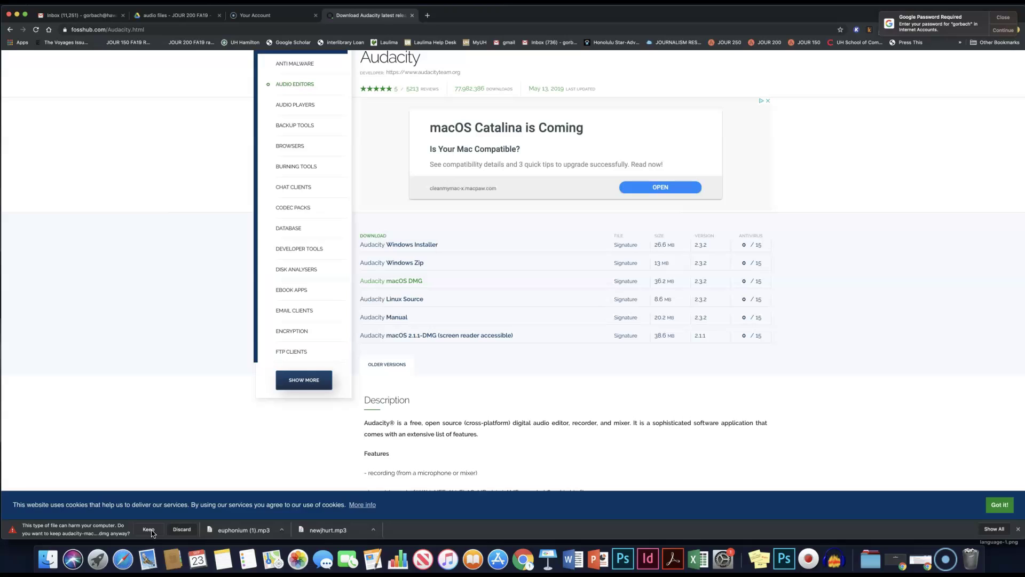
pyautogui.click(84, 533)
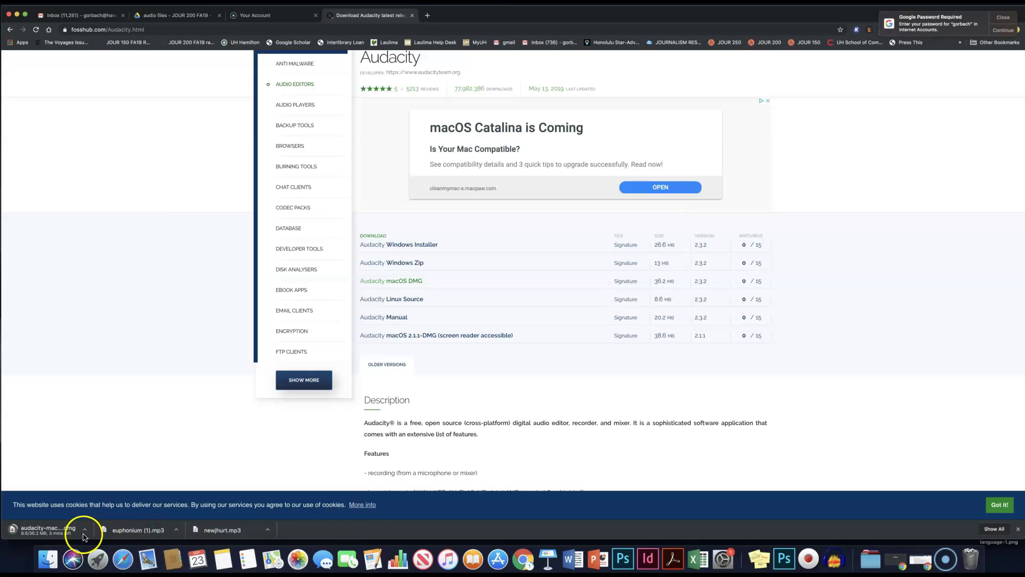
# Show the downloaded audacity-macos-2.3.2.dmg in Finder and open it with DiskImageMounter
pyautogui.click(96, 529)
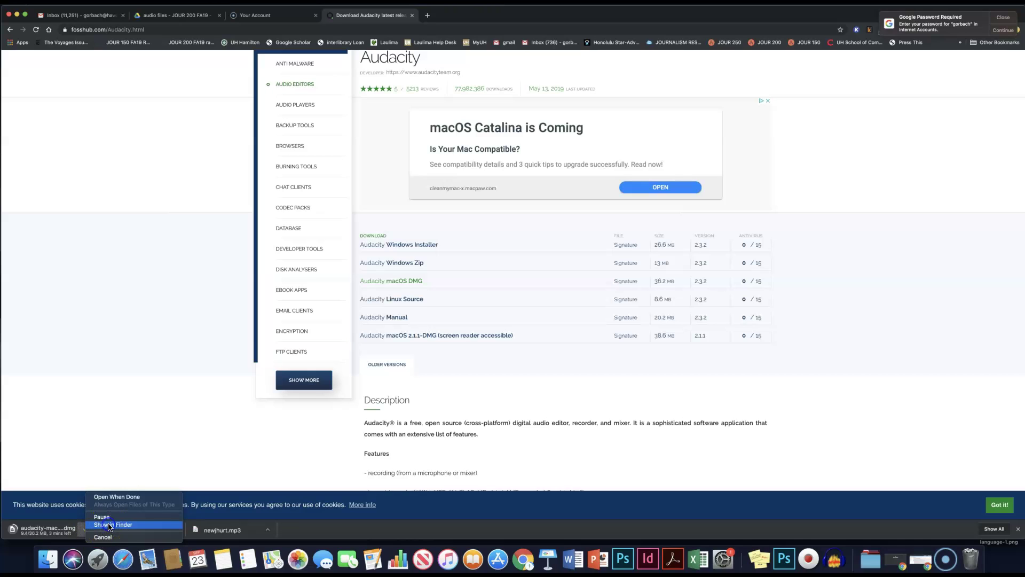
pyautogui.click(108, 527)
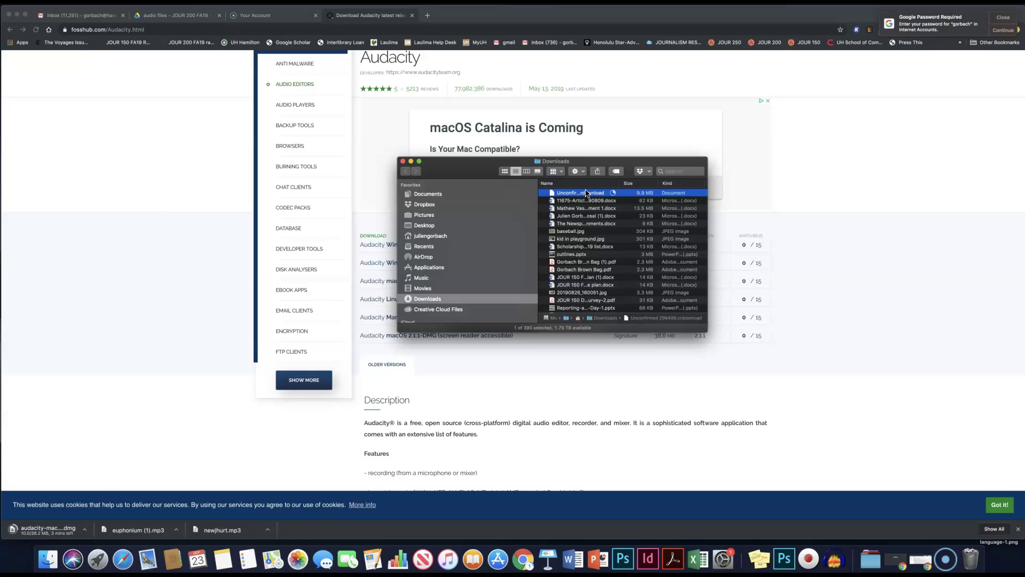
pyautogui.click(499, 230)
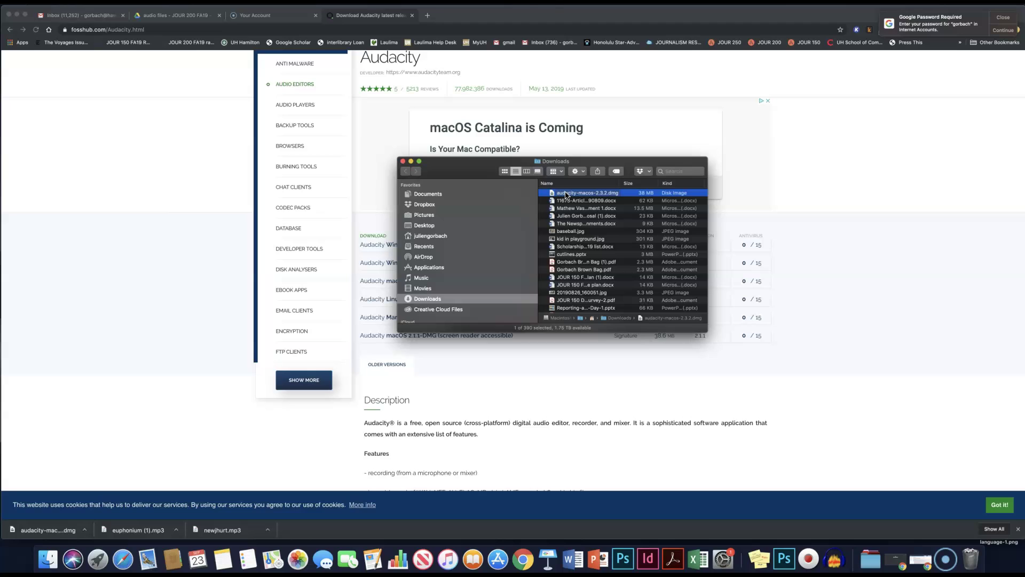
pyautogui.rightClick(566, 195)
pyautogui.click(587, 204)
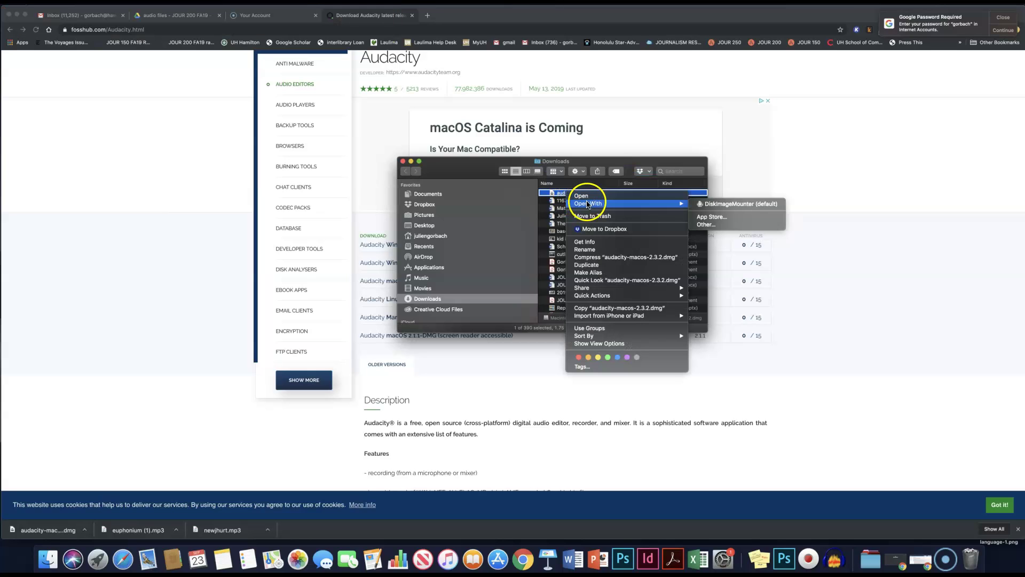
pyautogui.click(717, 206)
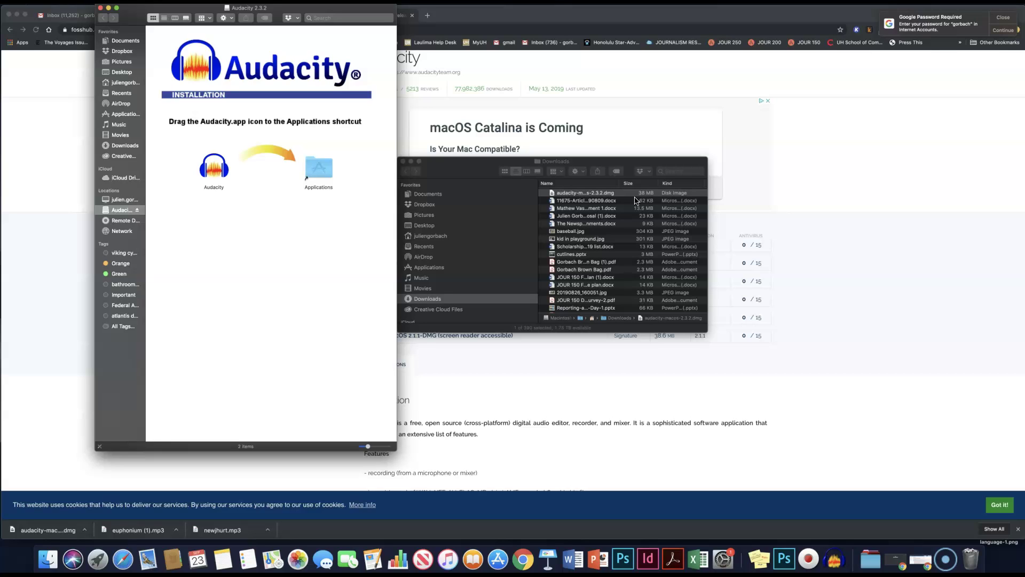
# Copy the Audacity app from the installer window into the Applications folder and open that folder
pyautogui.click(211, 171)
pyautogui.moveTo(211, 171); pyautogui.dragTo(317, 170)
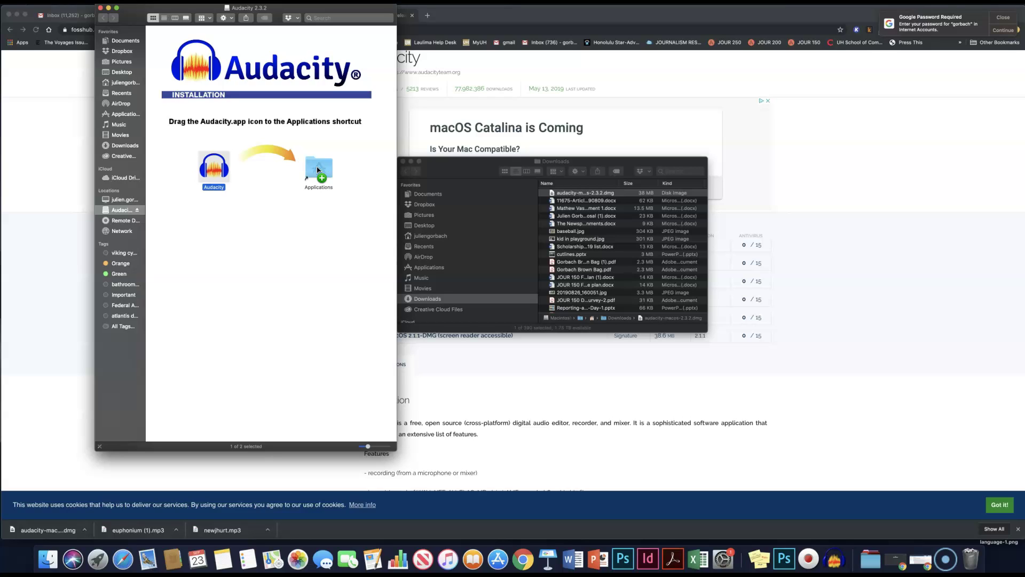
pyautogui.doubleClick(317, 170)
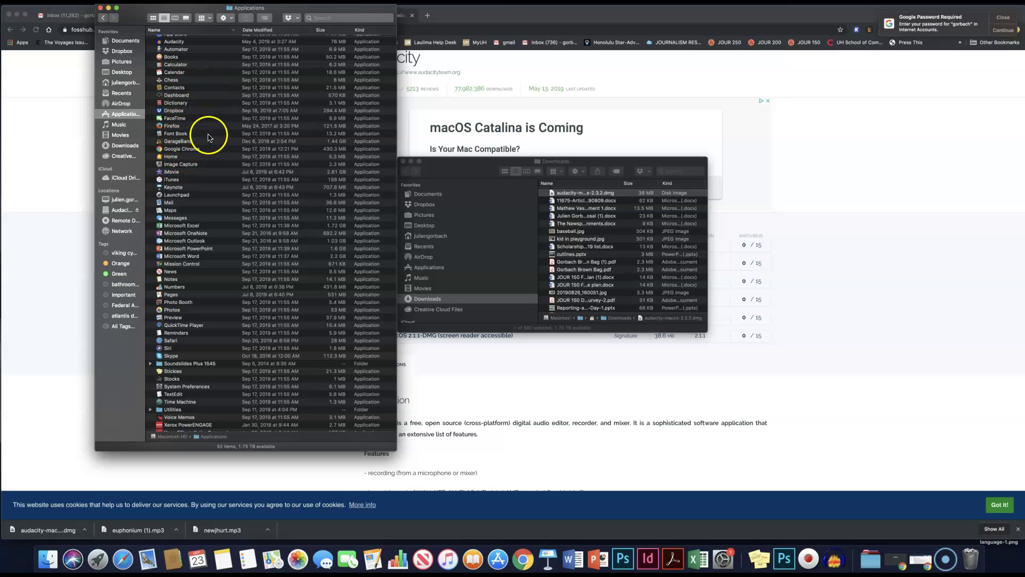
# Launch Audacity from the Applications folder and approve opening the app downloaded from the internet
pyautogui.scroll(10, 210, 137)
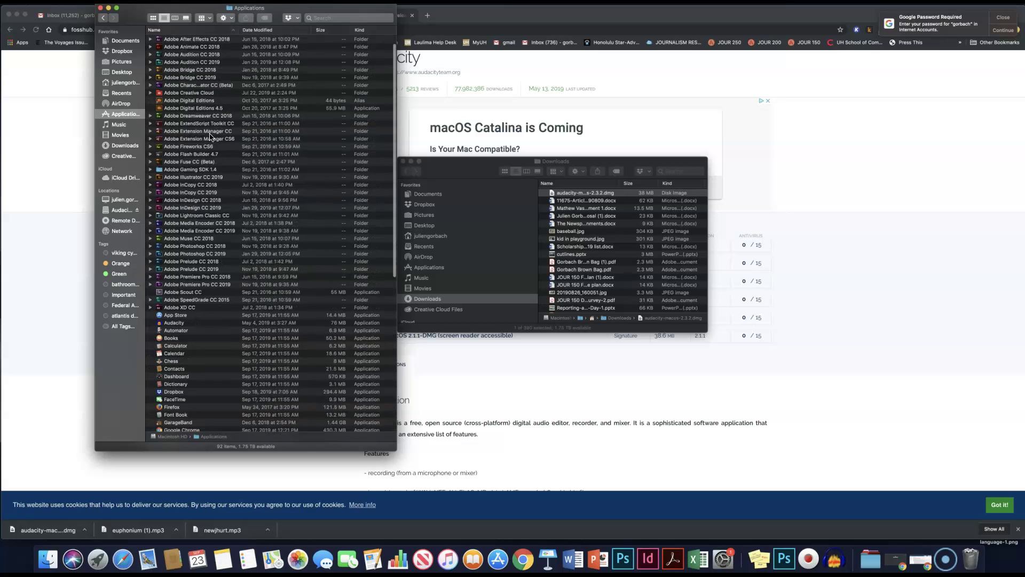
pyautogui.scroll(-5, 209, 138)
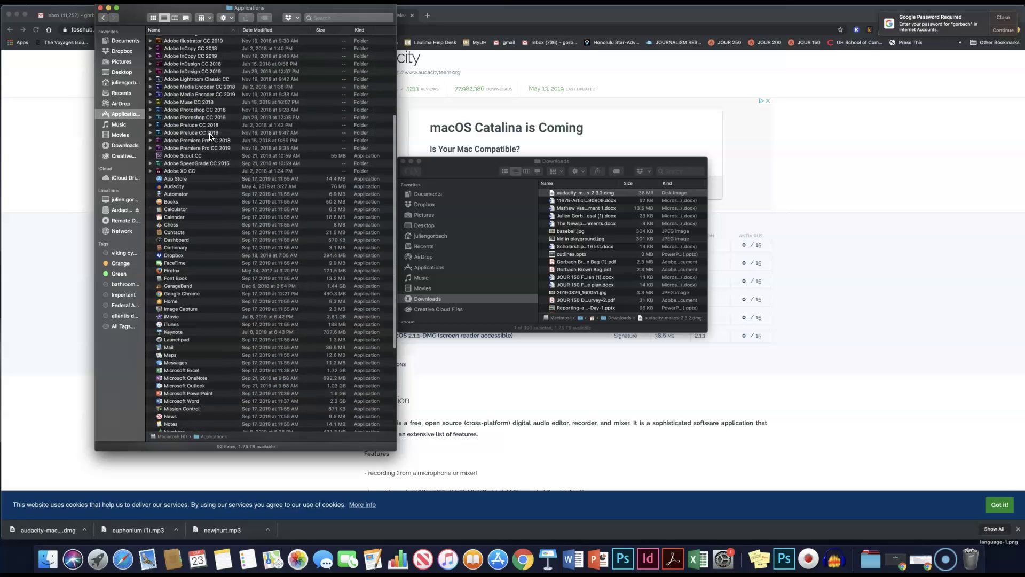
pyautogui.click(18, 536)
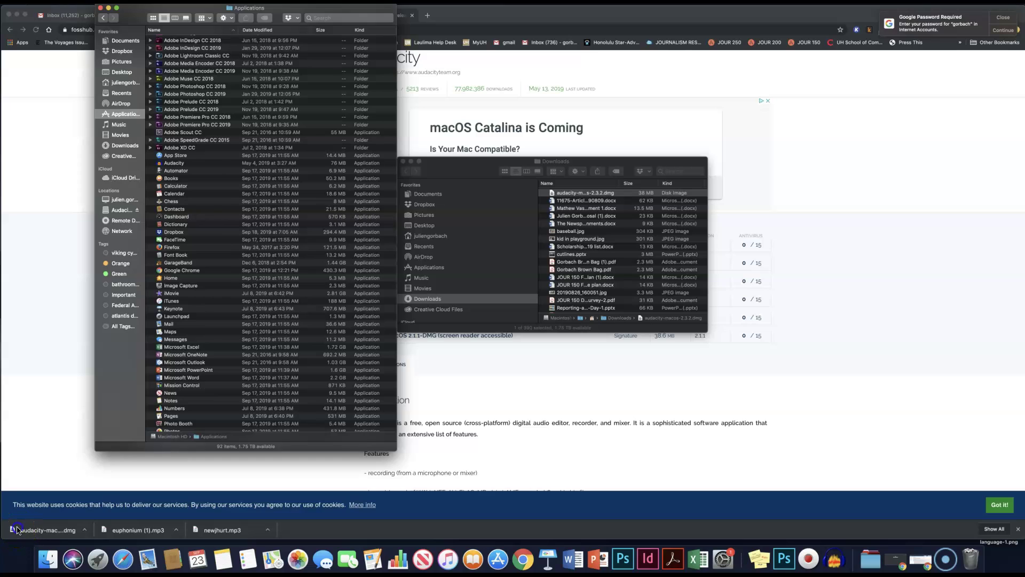
pyautogui.scroll(6, 178, 306)
pyautogui.click(178, 305)
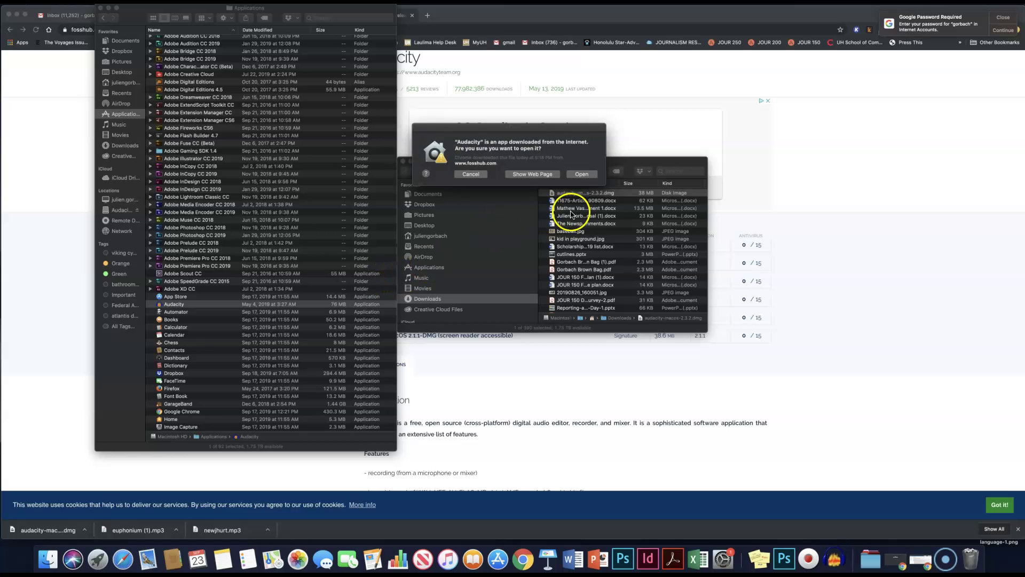
pyautogui.click(587, 175)
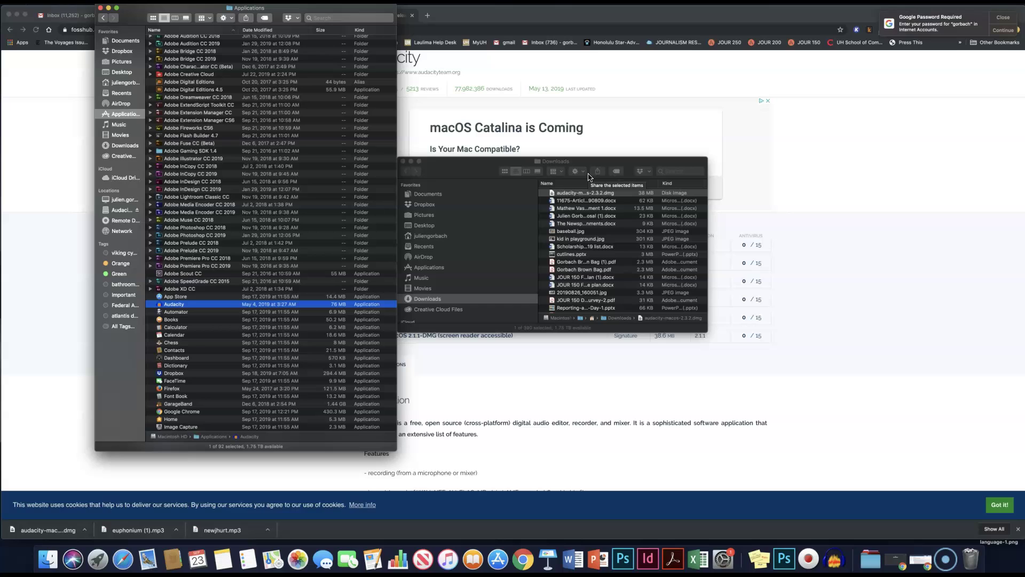
pyautogui.click(594, 192)
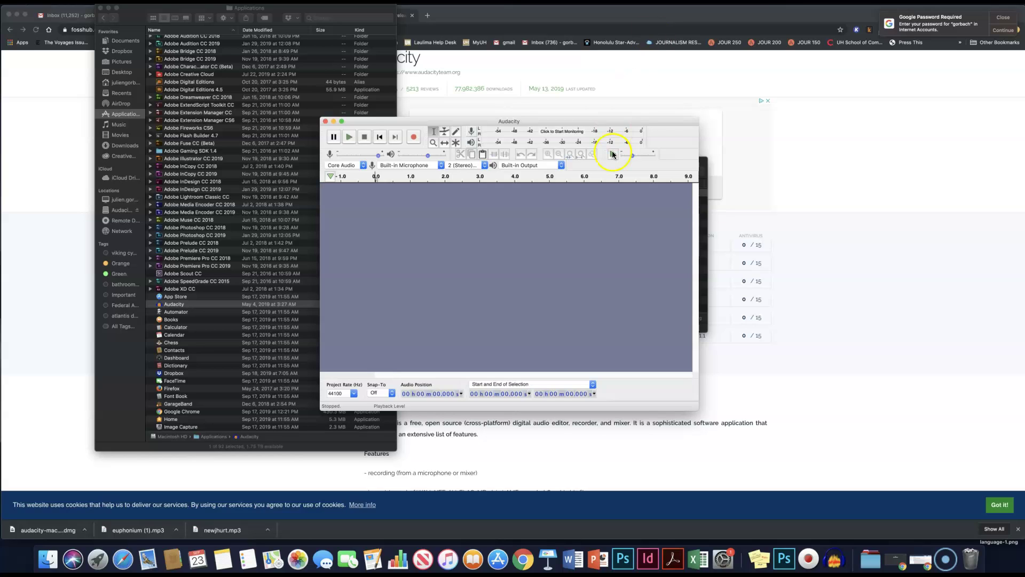
# Switch to Chrome, open Gmail in a new tab and change to the University of Hawaii account
pyautogui.click(629, 68)
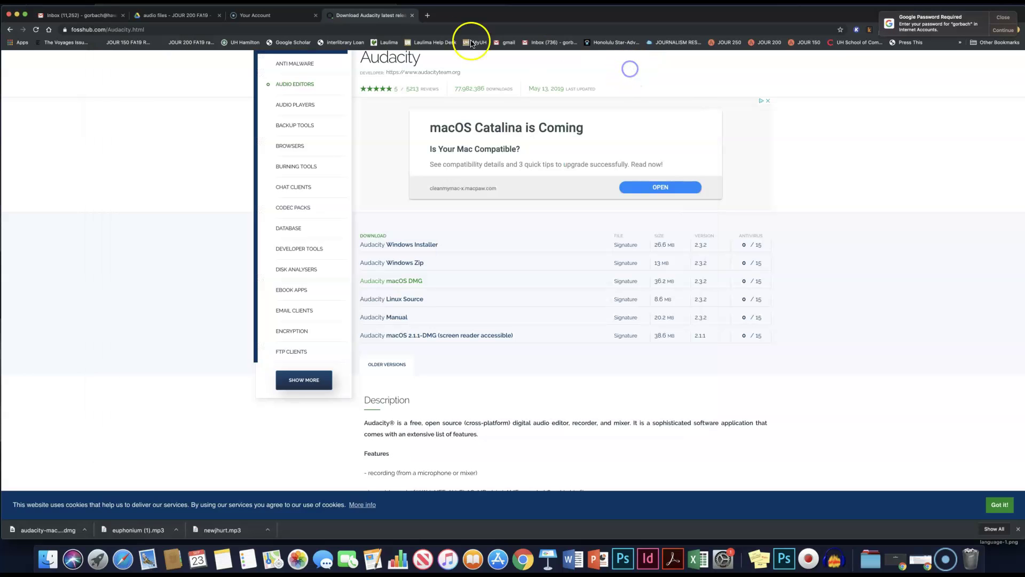
pyautogui.click(424, 15)
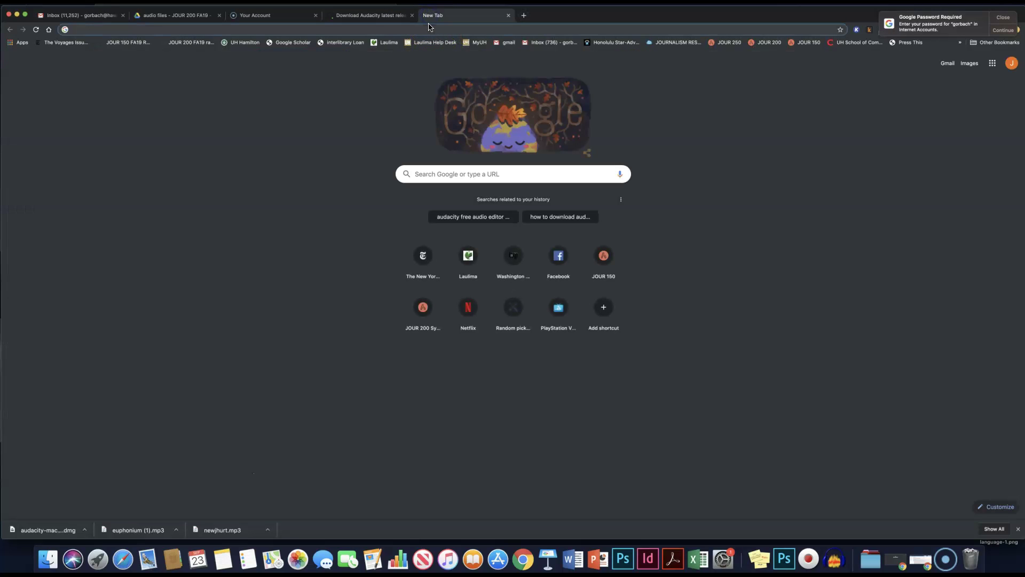
pyautogui.click(557, 43)
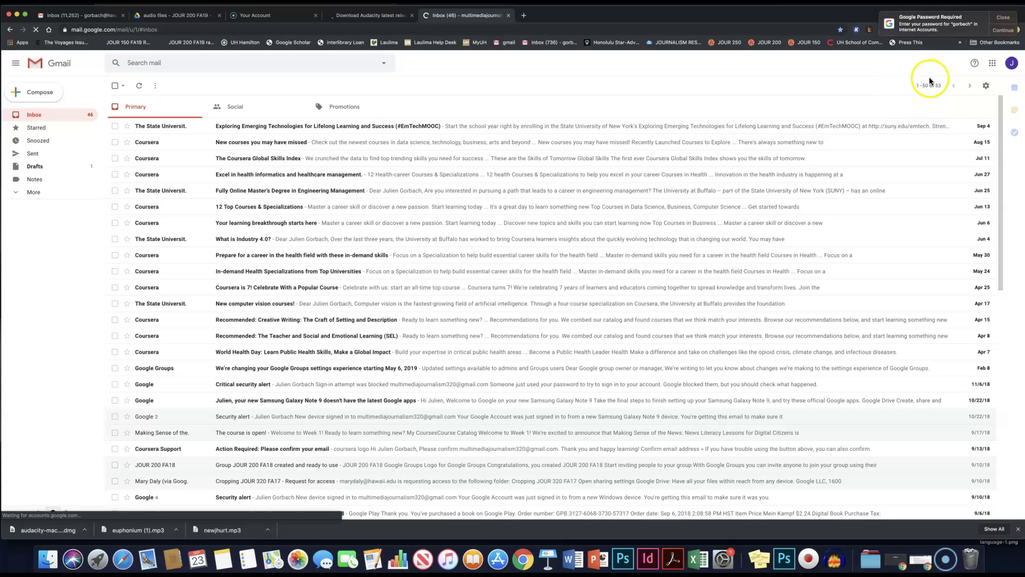
pyautogui.click(1011, 63)
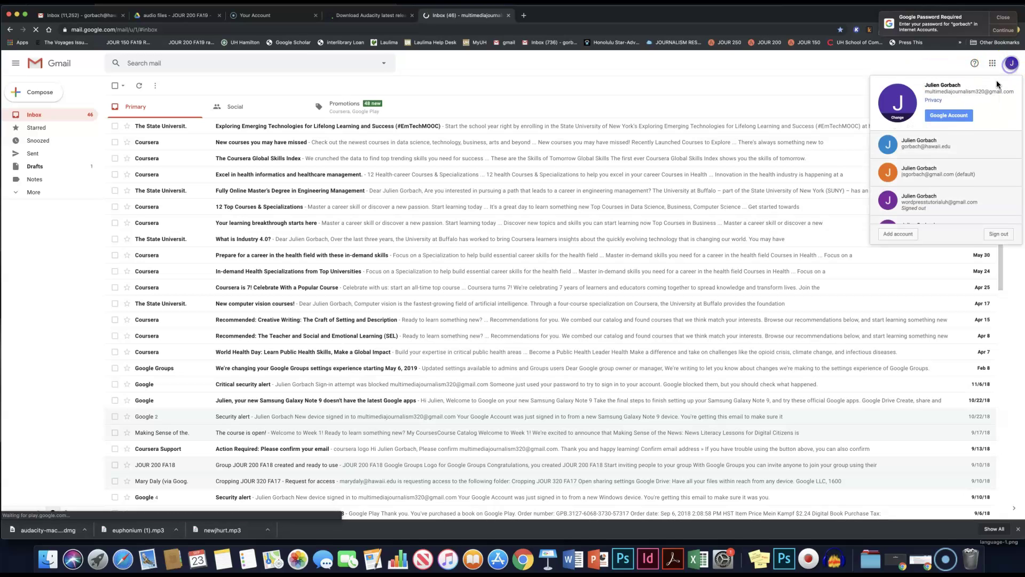
pyautogui.click(955, 146)
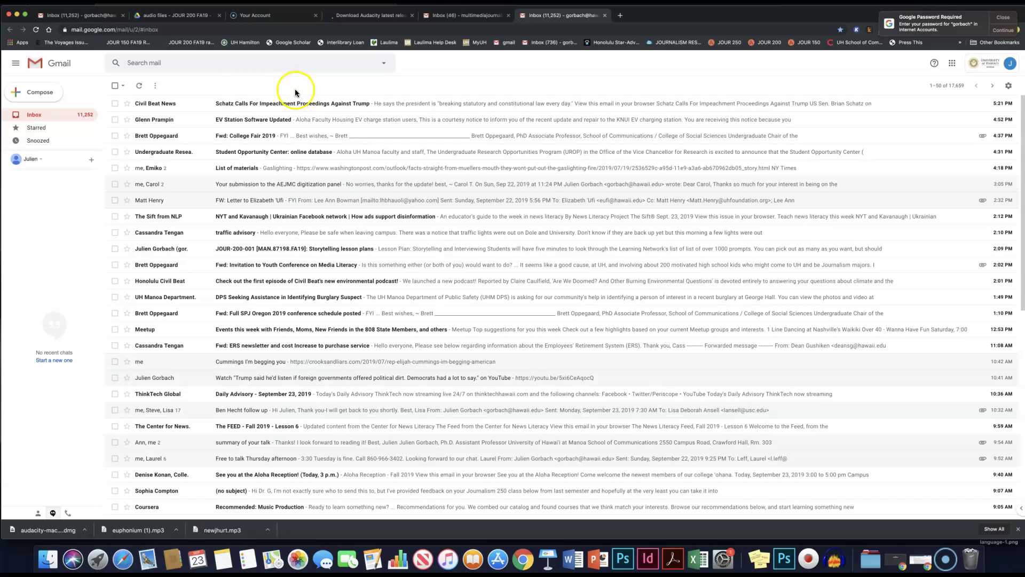
# Go to Google Drive and open the audio files folder in the JOUR 200 FA19 shared drive
pyautogui.scroll(-1, 56, 134)
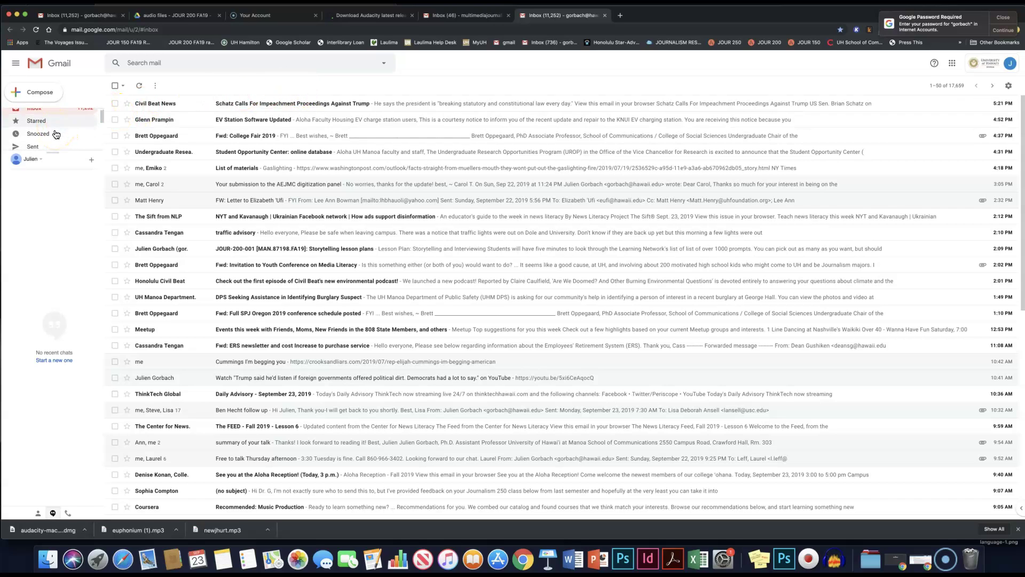
pyautogui.click(952, 64)
pyautogui.click(992, 104)
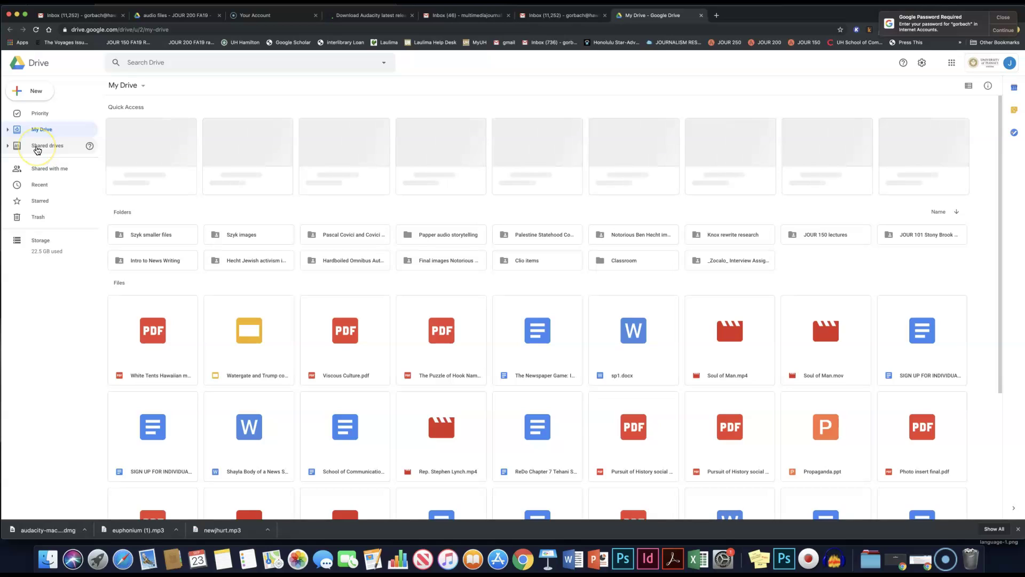
pyautogui.click(38, 145)
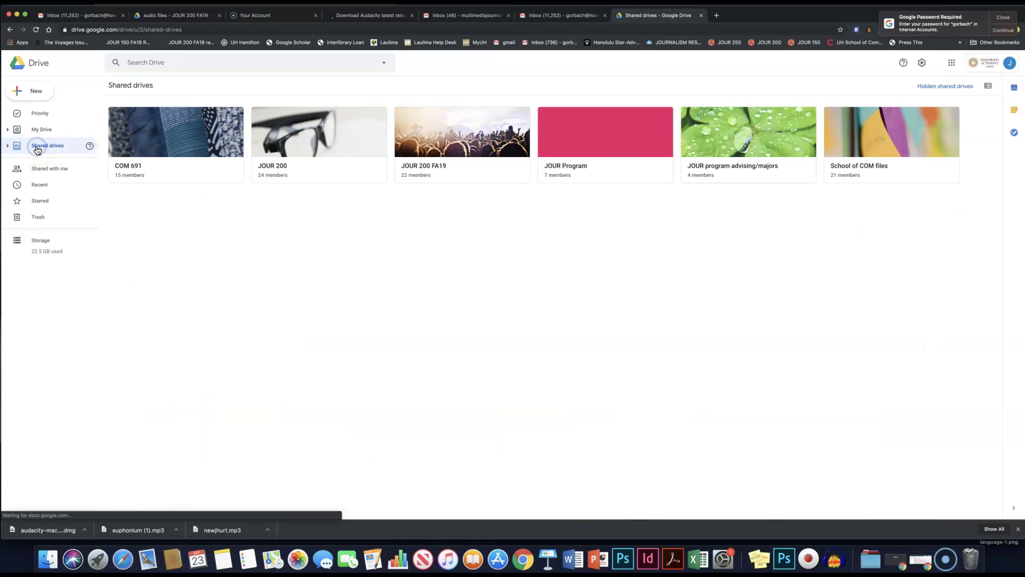
pyautogui.doubleClick(448, 145)
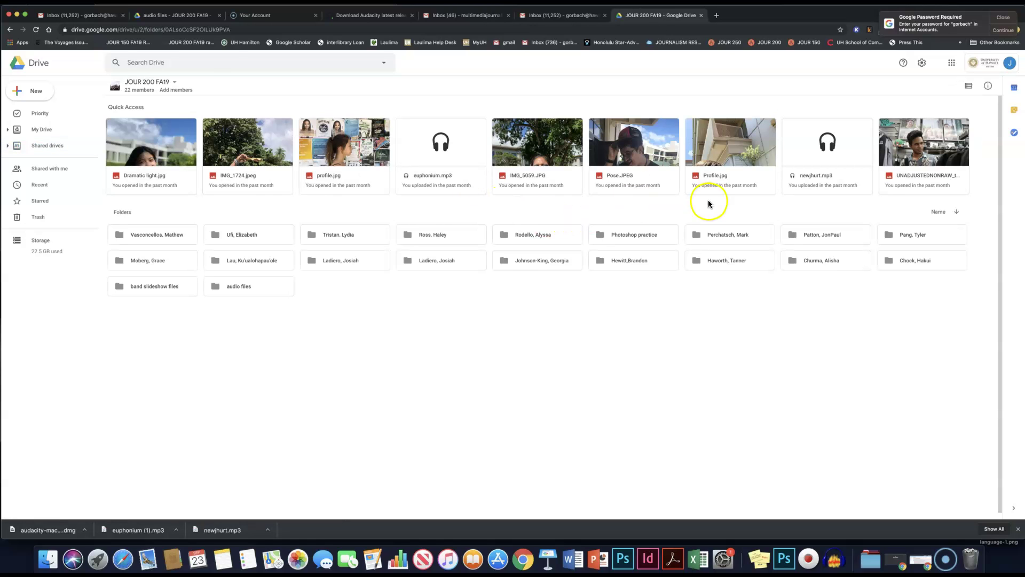
pyautogui.doubleClick(245, 286)
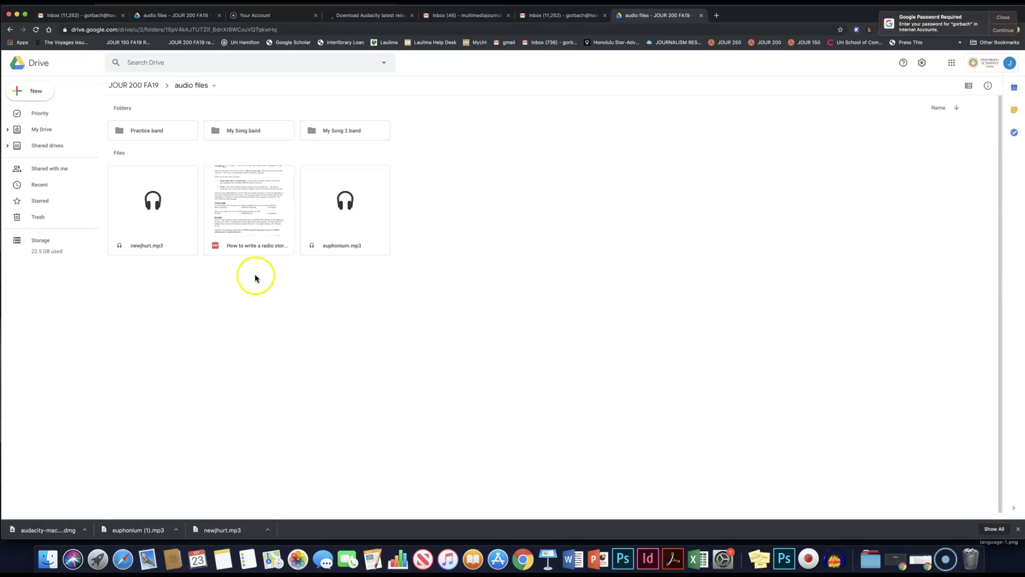
# Preview How to write a radio story script.pdf, skim its pages through the script examples, and close the preview
pyautogui.doubleClick(249, 211)
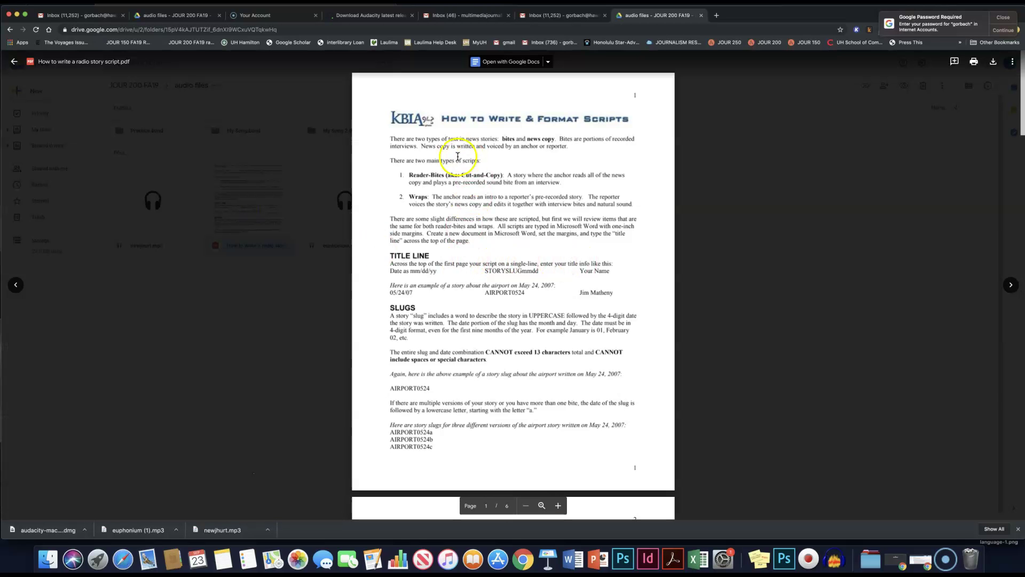
pyautogui.scroll(-15, 486, 357)
pyautogui.scroll(-10, 486, 357)
pyautogui.scroll(3, 480, 185)
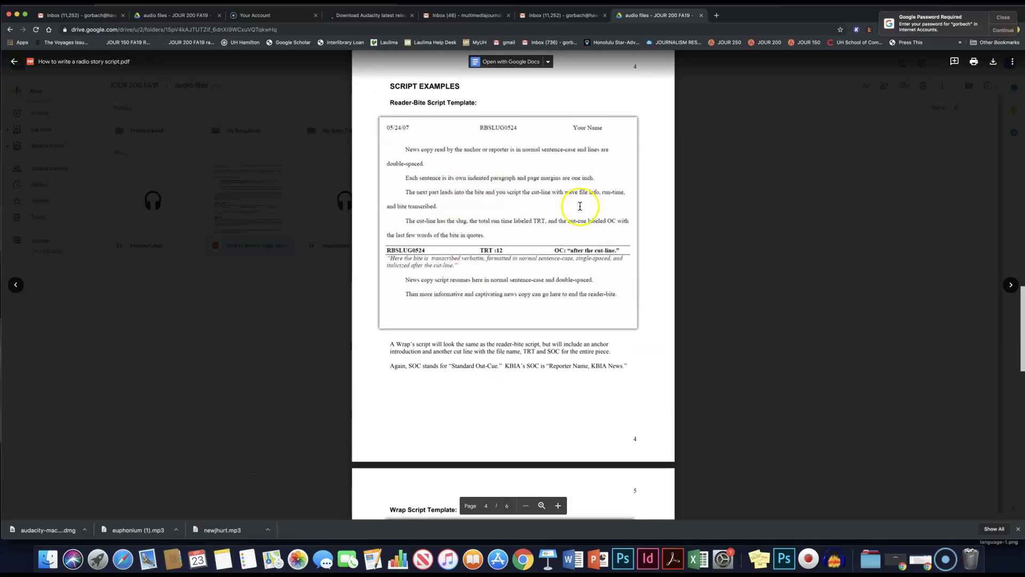
pyautogui.click(788, 209)
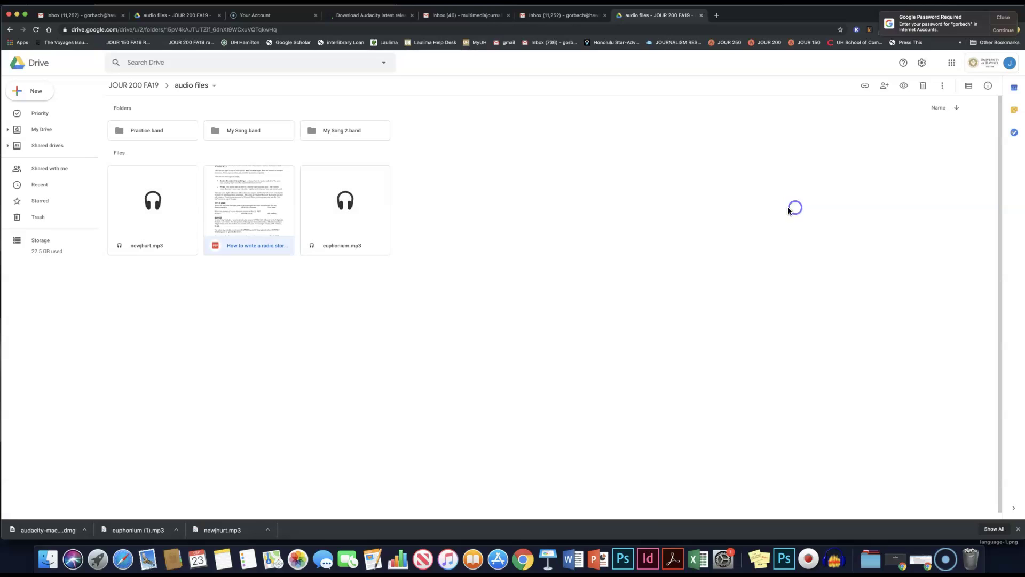
# Download newjhurt.mp3 and euphonium.mp3 from the audio files folder
pyautogui.rightClick(151, 211)
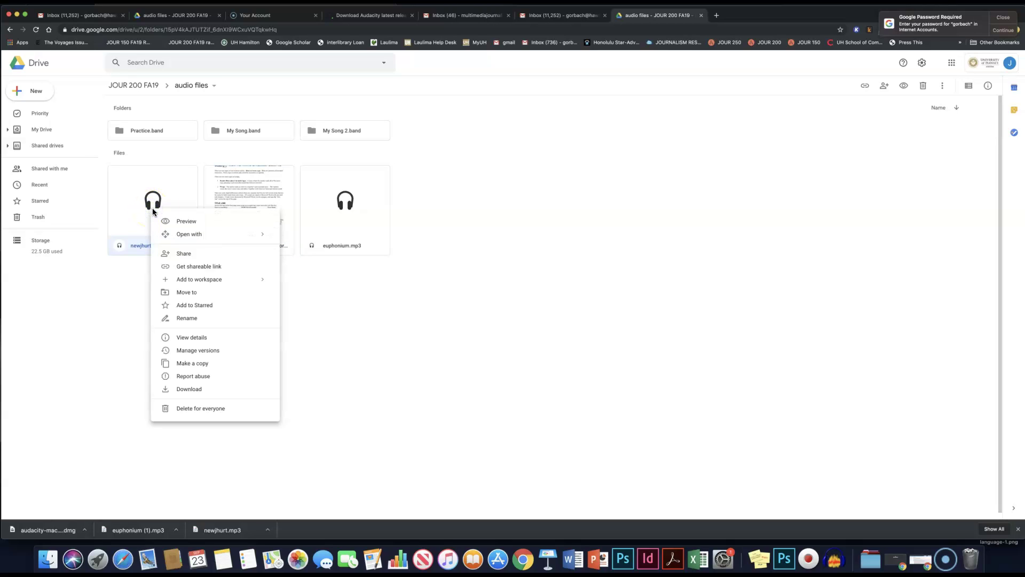
pyautogui.click(195, 387)
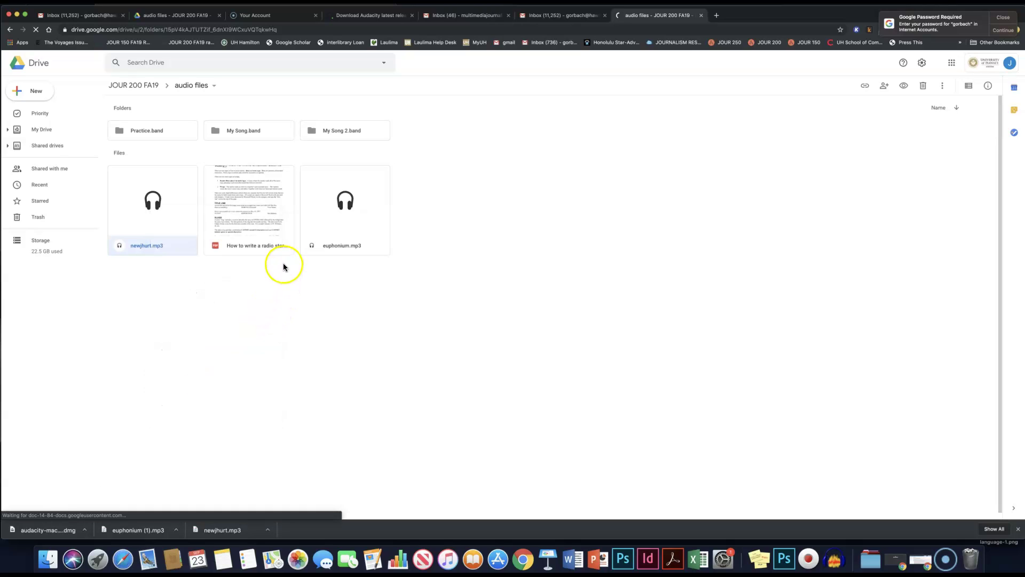
pyautogui.click(320, 214)
pyautogui.rightClick(320, 214)
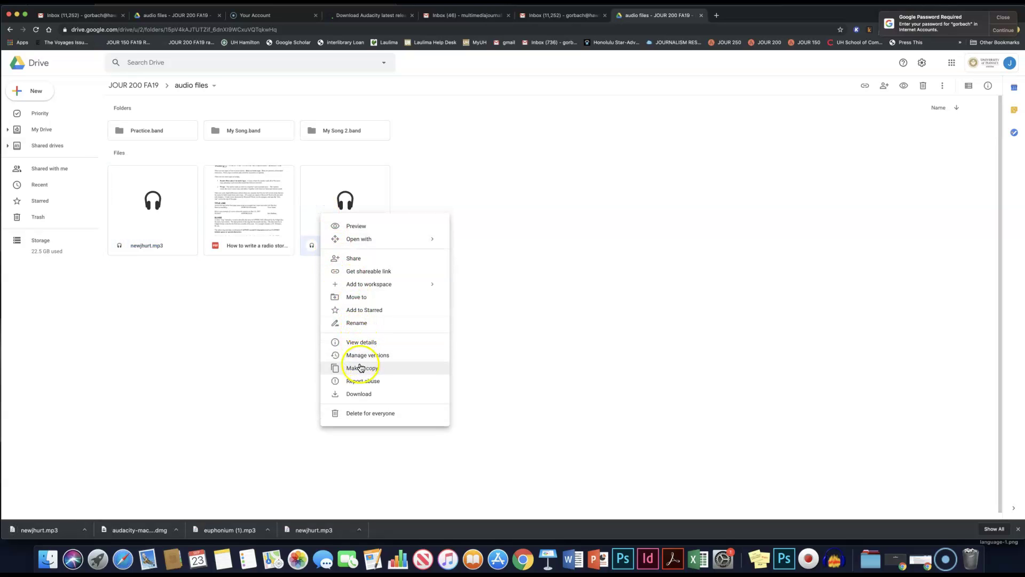
pyautogui.click(361, 394)
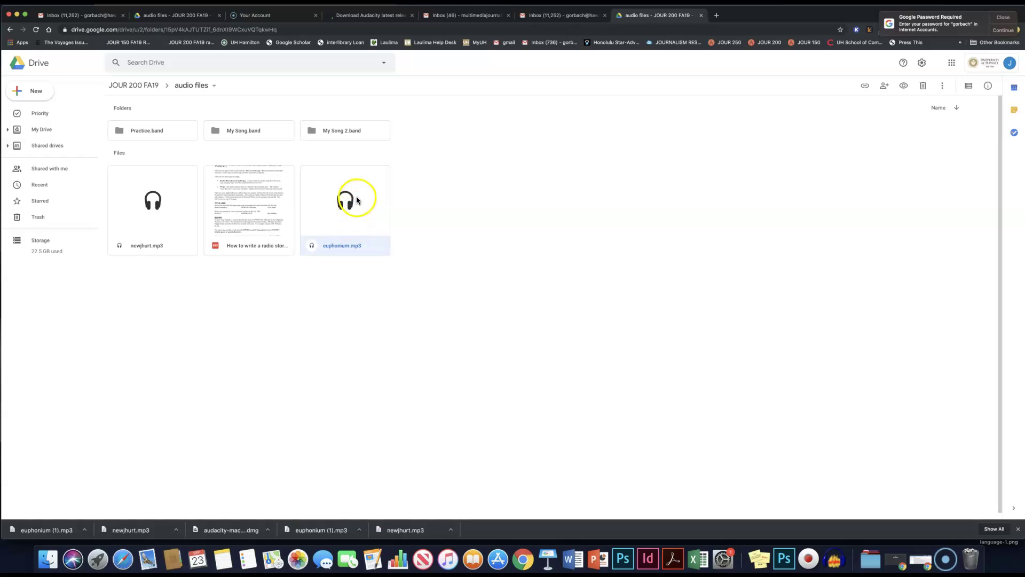
# Show the downloaded euphonium (1).mp3 in Finder and move it to the Desktop, replacing the older copy
pyautogui.click(85, 533)
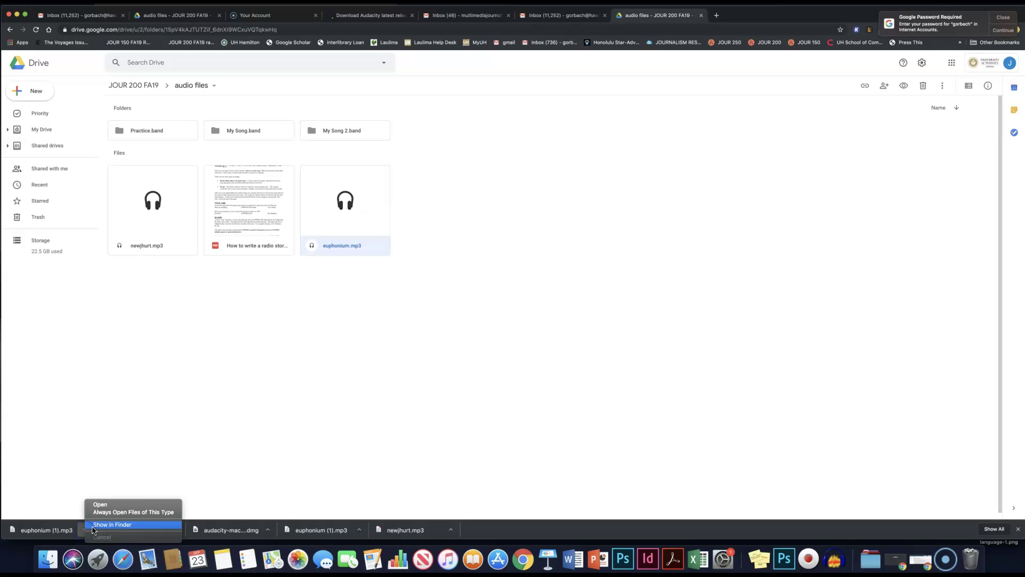
pyautogui.click(100, 525)
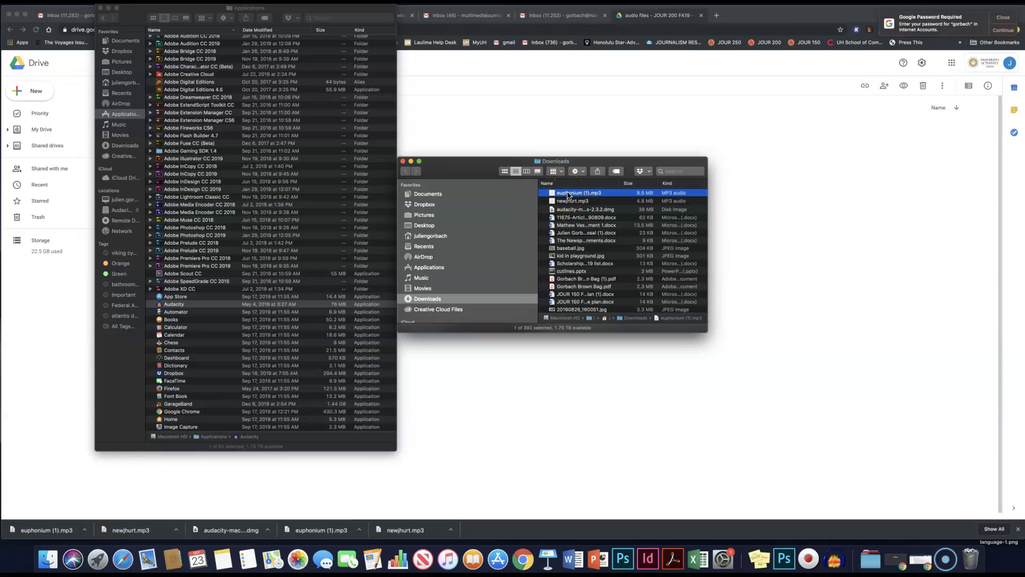
pyautogui.moveTo(569, 195); pyautogui.dragTo(451, 229)
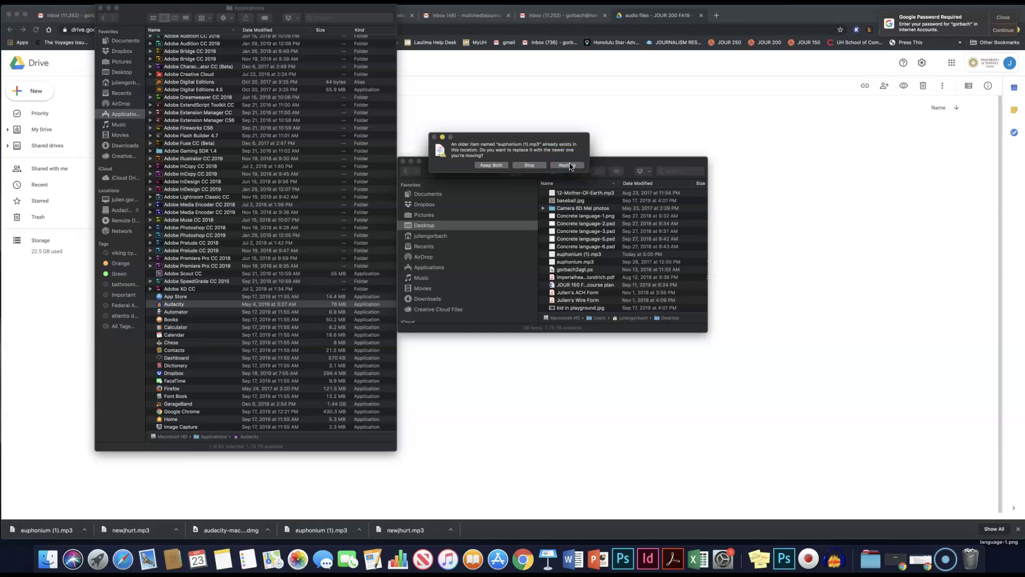
pyautogui.click(567, 165)
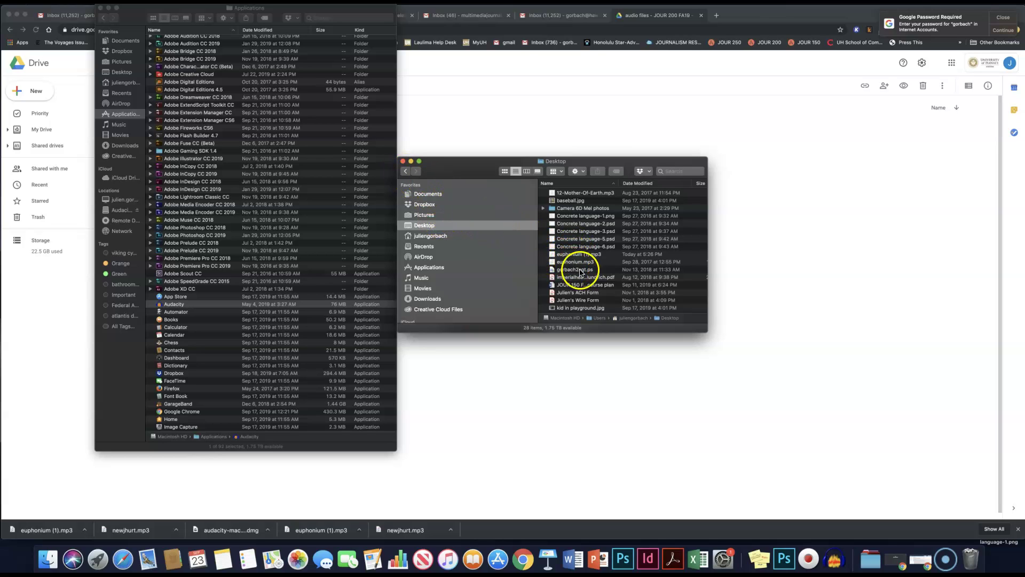
# Look through the Desktop folder for the euphonium and newjhurt MP3 files
pyautogui.scroll(-5, 586, 263)
pyautogui.scroll(5, 586, 264)
pyautogui.scroll(2, 586, 264)
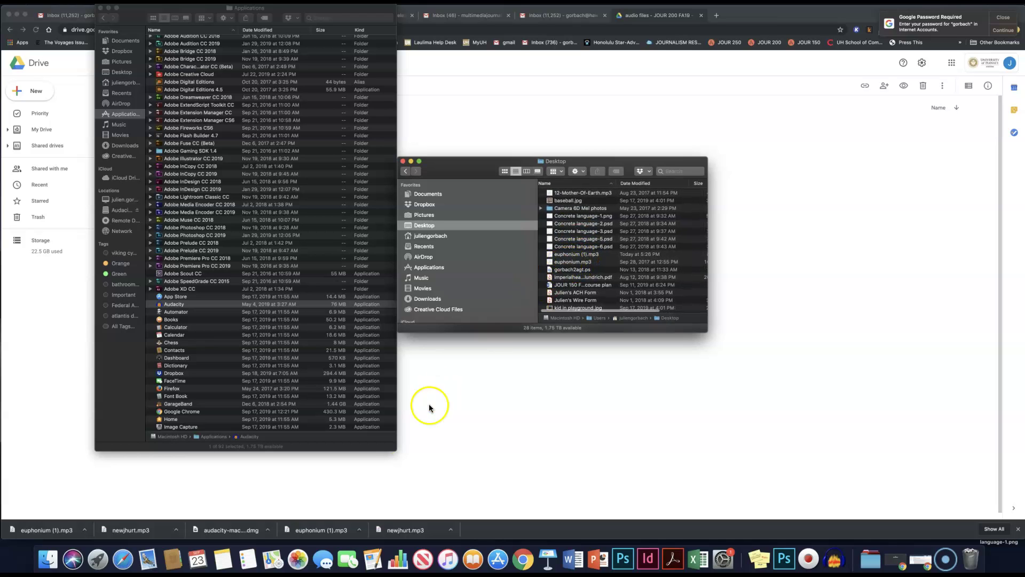
pyautogui.click(16, 530)
pyautogui.scroll(-5, 541, 254)
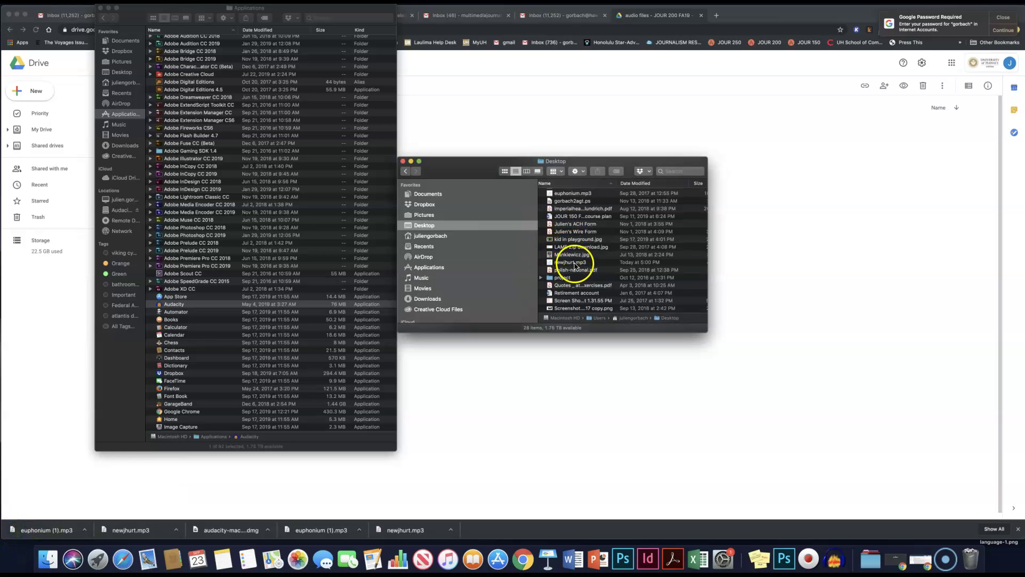
pyautogui.moveTo(573, 264); pyautogui.dragTo(450, 229)
pyautogui.click(418, 227)
pyautogui.scroll(-3, 582, 241)
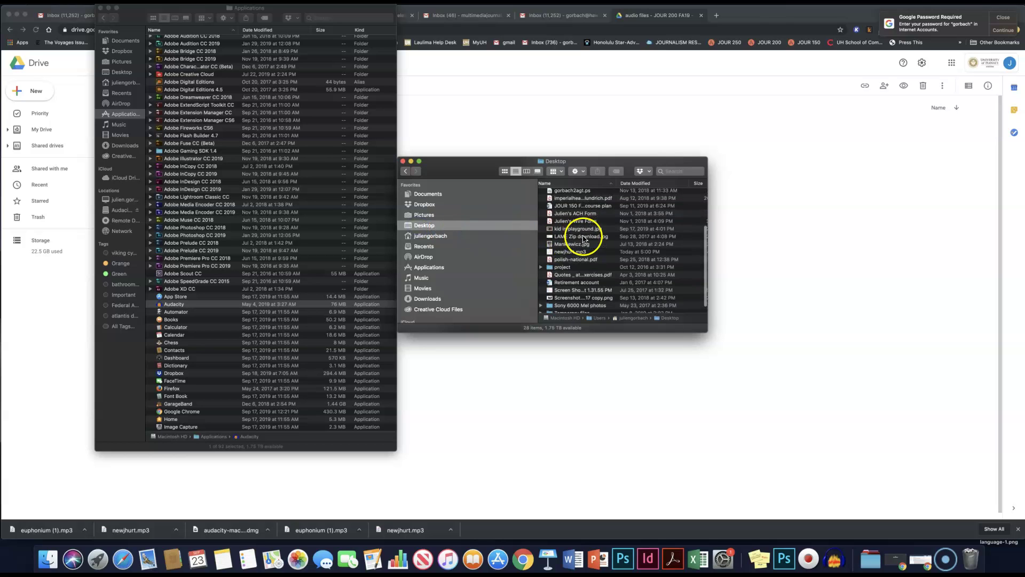
pyautogui.scroll(5, 583, 239)
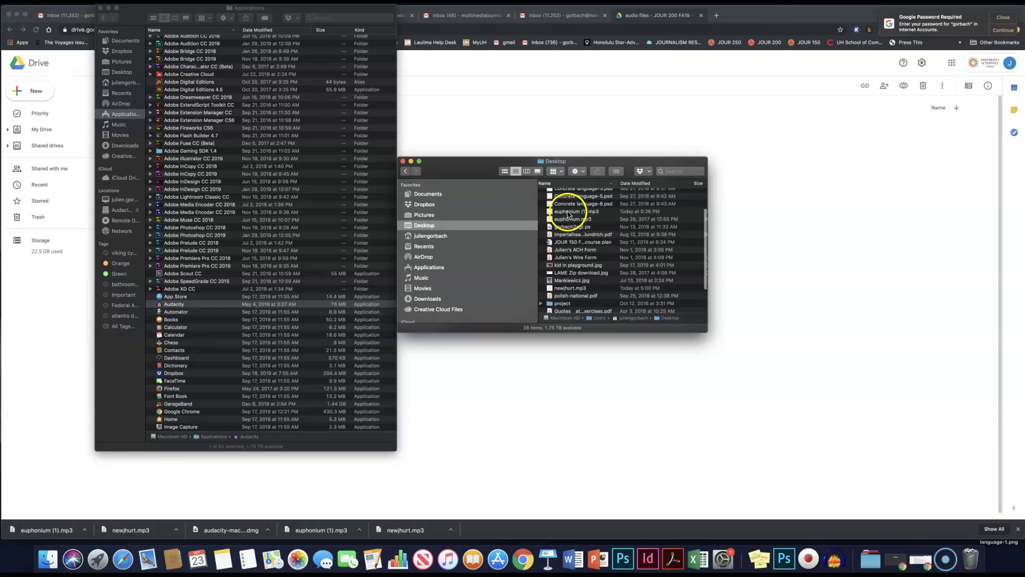
# Delete the duplicate euphonium (1).mp3 from the Desktop folder and switch to Audacity
pyautogui.keyDown('shift'); pyautogui.click(568, 212); pyautogui.keyUp('shift')
pyautogui.click(577, 212)
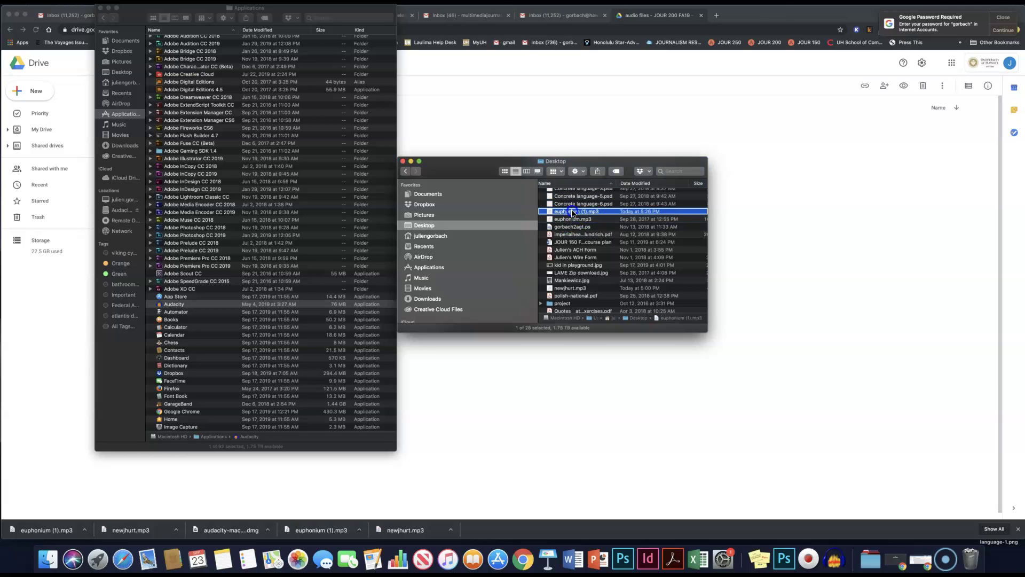
pyautogui.rightClick(573, 213)
pyautogui.click(598, 239)
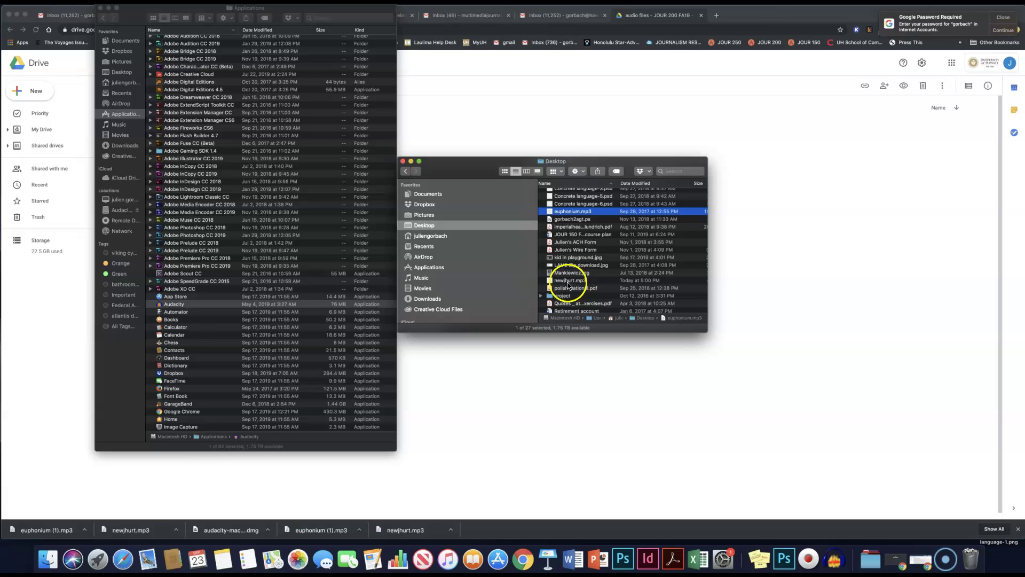
pyautogui.click(834, 559)
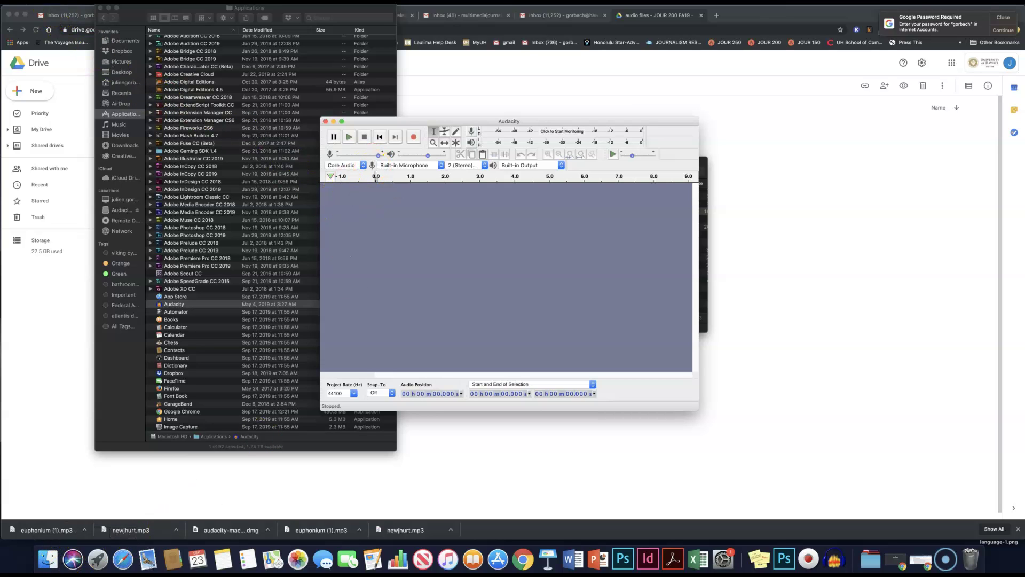
pyautogui.click(53, 1)
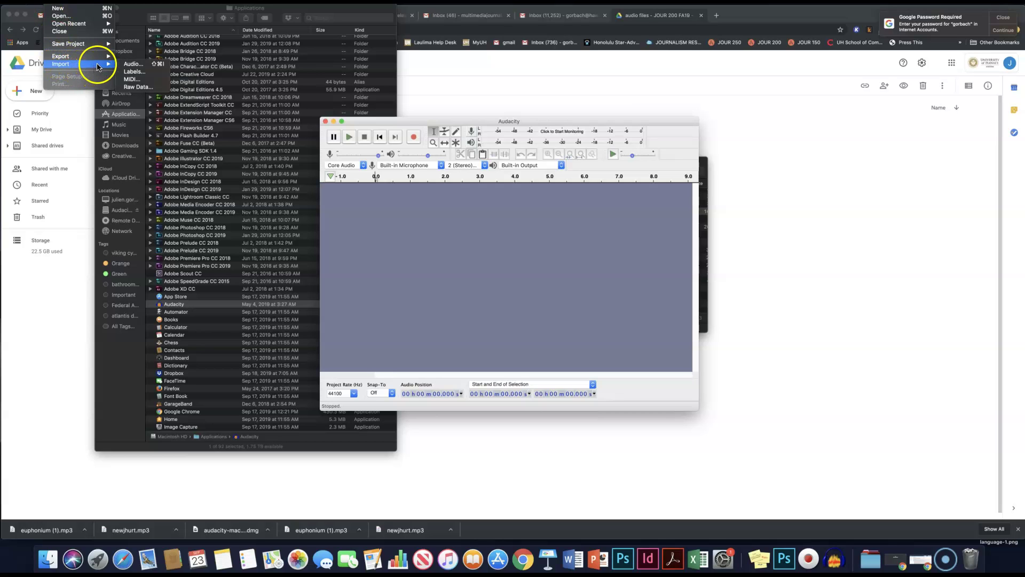
pyautogui.click(130, 65)
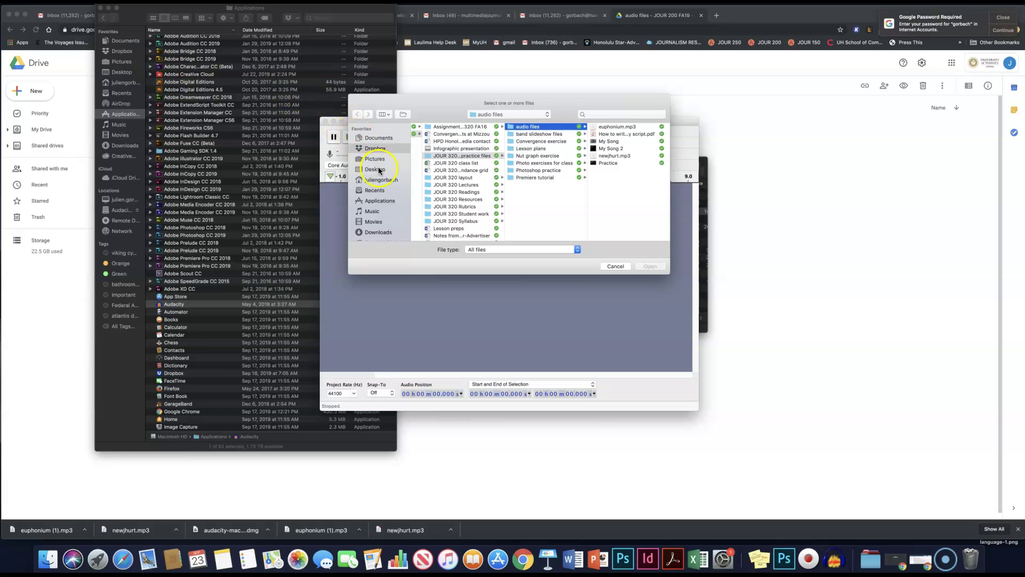
pyautogui.click(376, 169)
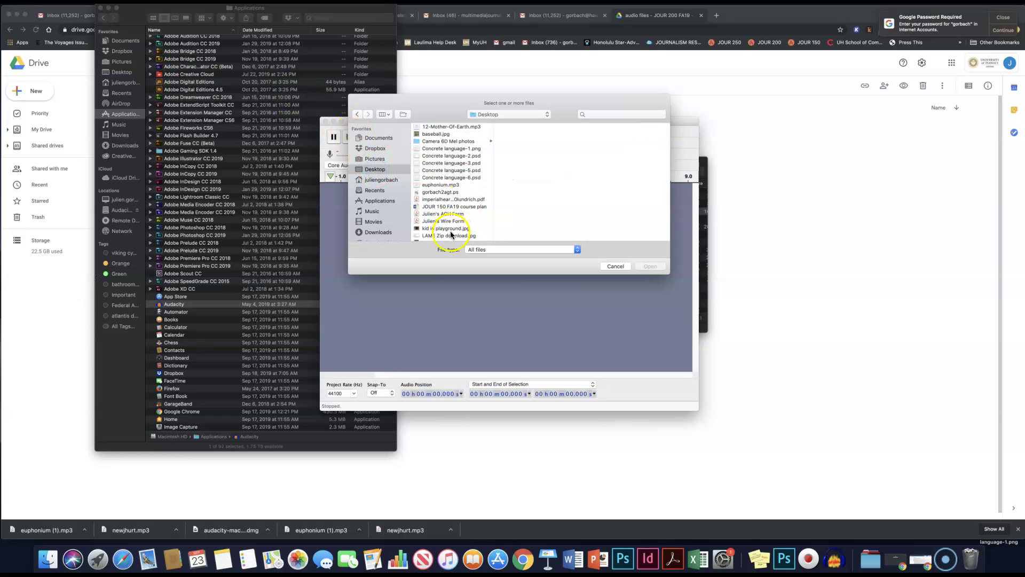
pyautogui.scroll(-3, 443, 217)
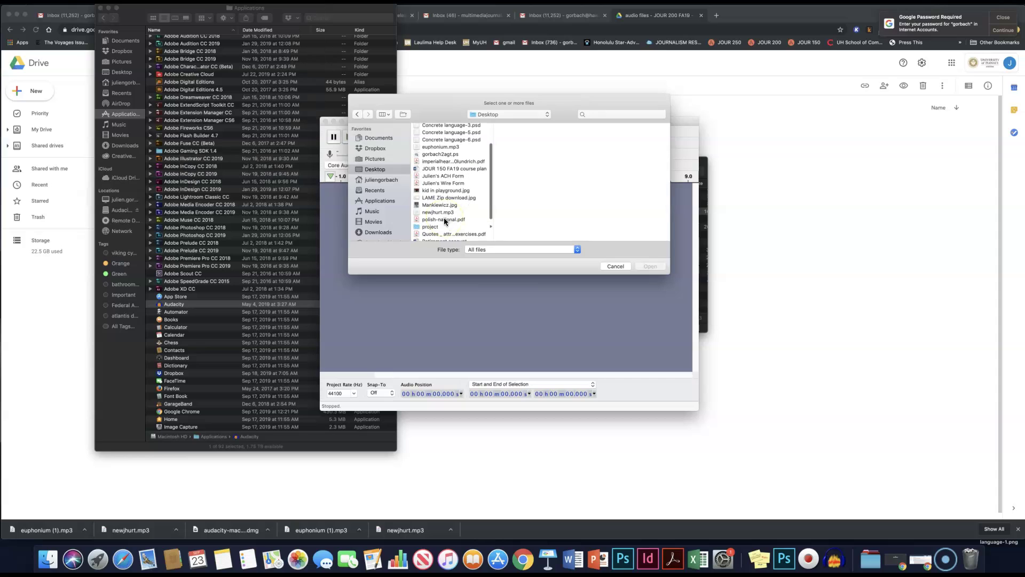
pyautogui.click(443, 211)
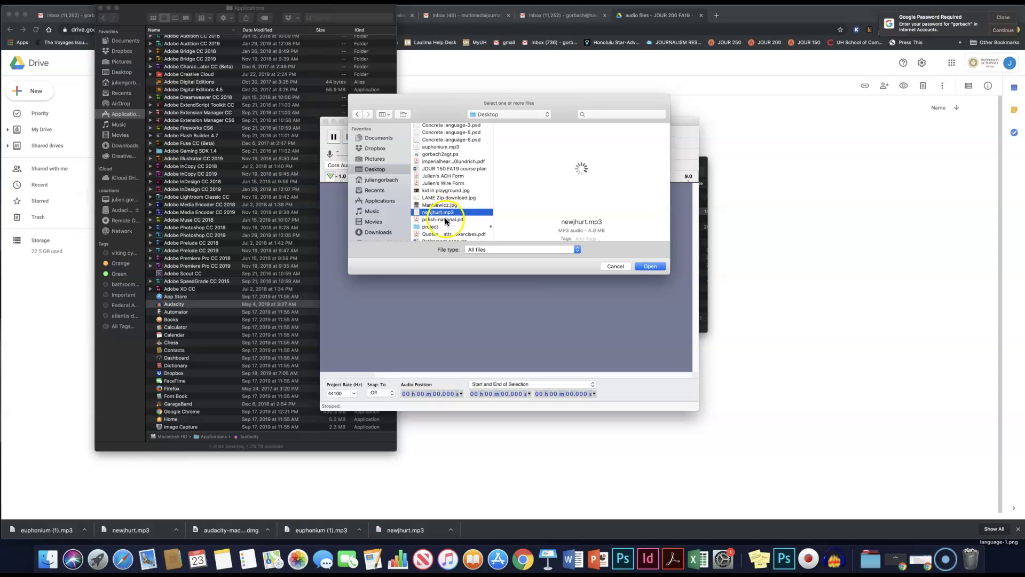
pyautogui.scroll(4, 443, 190)
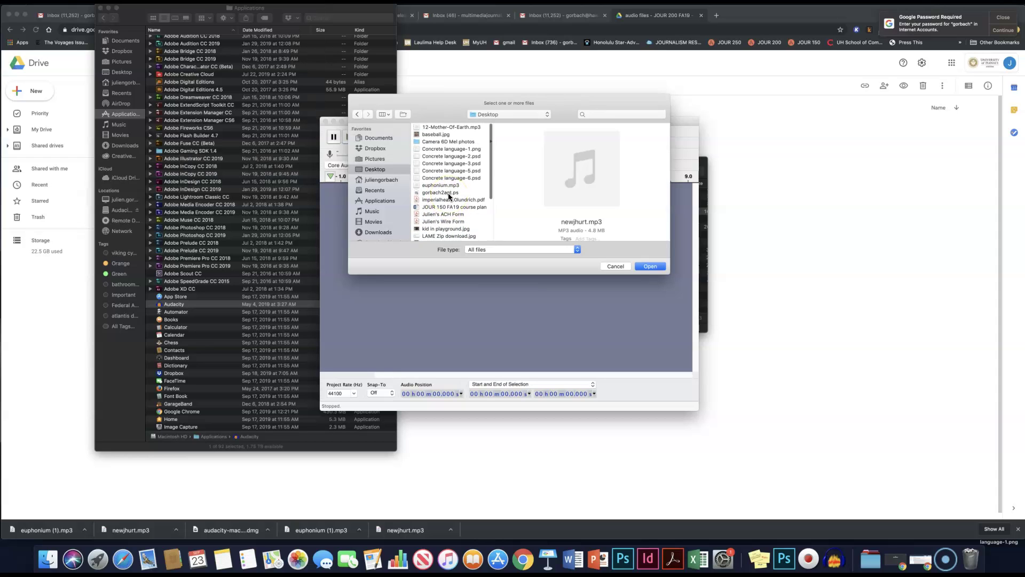
pyautogui.click(619, 266)
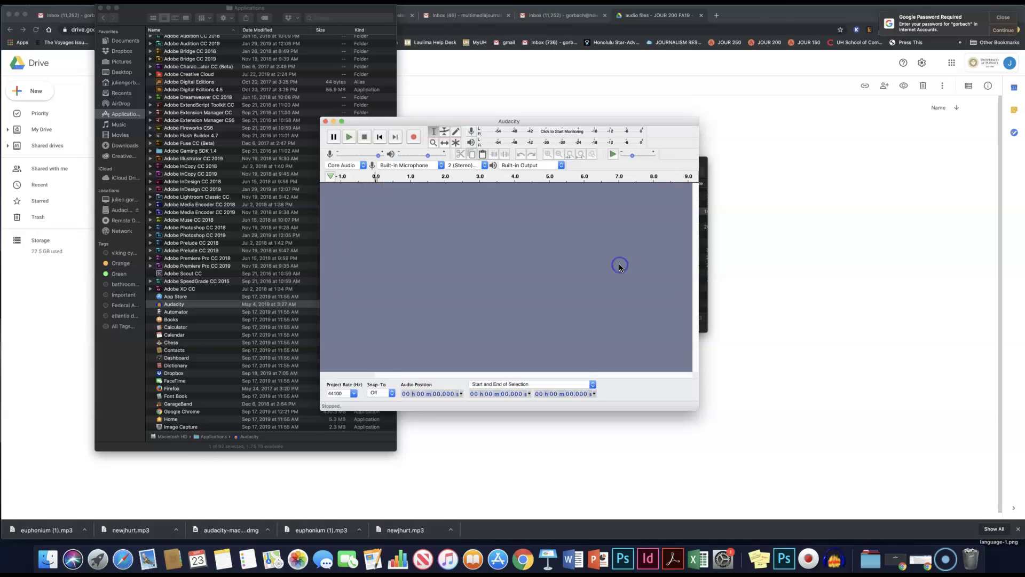
# Import newjhurt.mp3 and euphonium.mp3 from the Desktop folder into the Audacity project as separate tracks
pyautogui.click(116, 73)
pyautogui.click(116, 73)
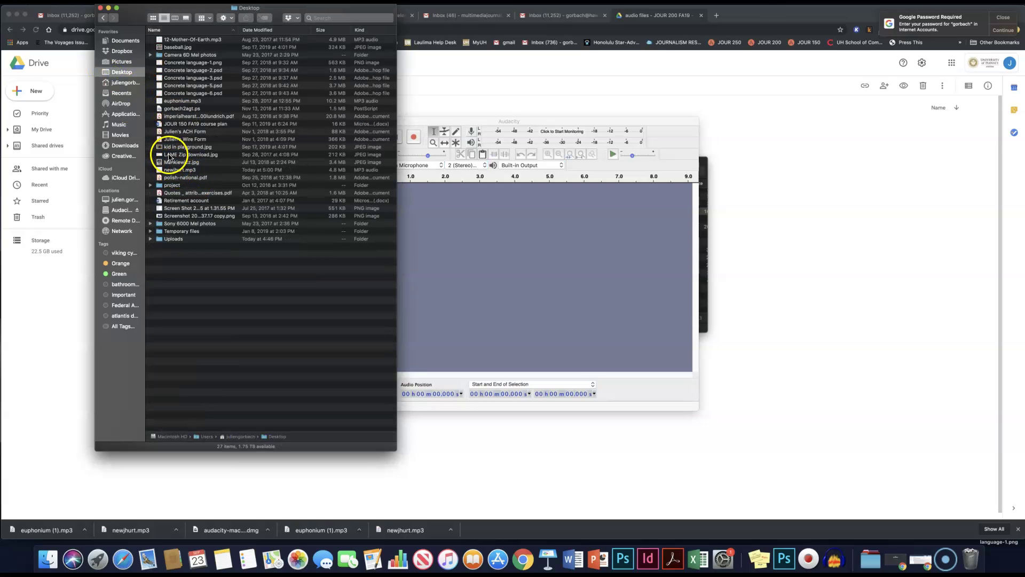
pyautogui.moveTo(171, 170); pyautogui.dragTo(480, 213)
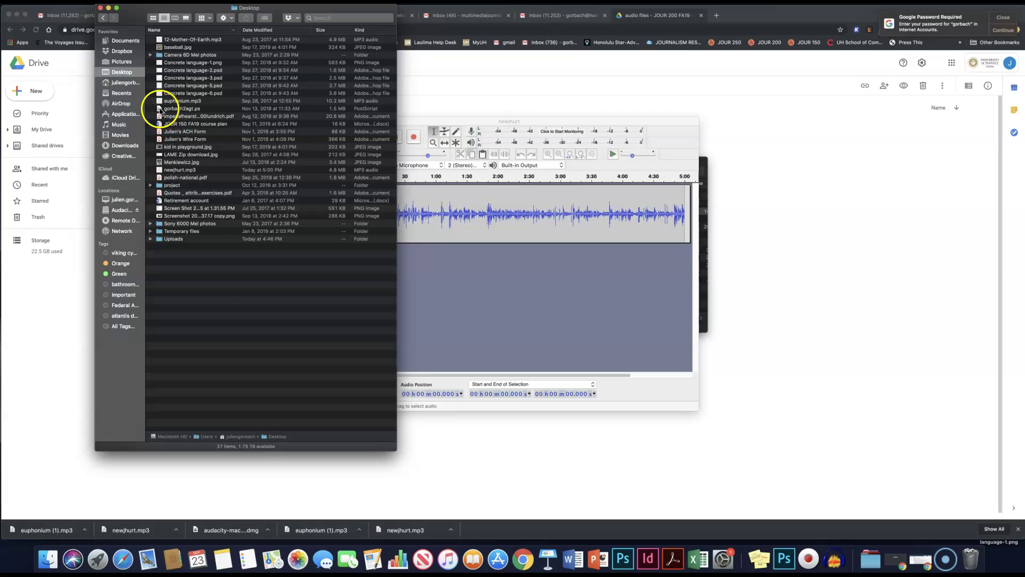
pyautogui.moveTo(168, 103); pyautogui.dragTo(443, 288)
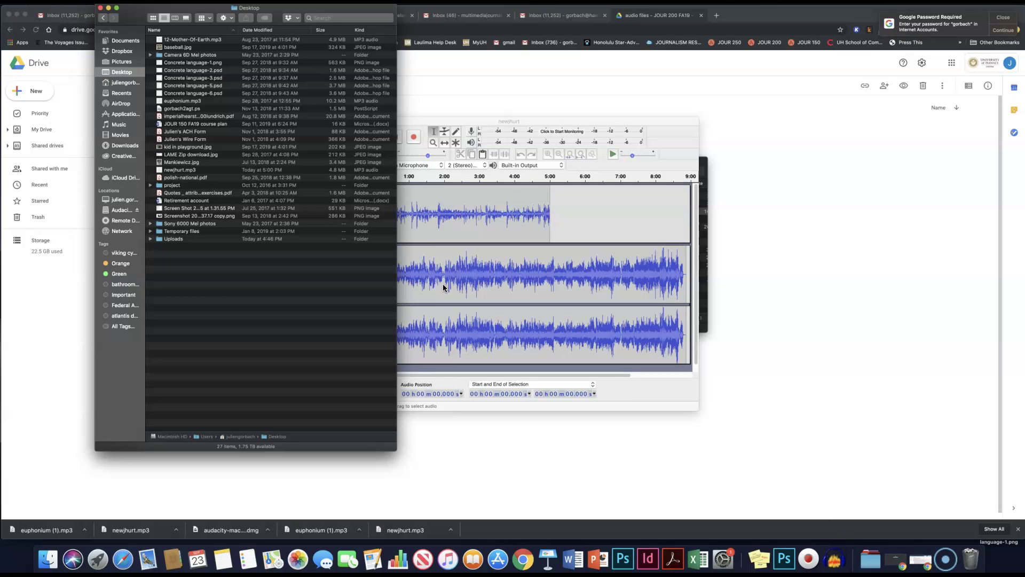
# Close both Finder windows and enlarge the Audacity window to give the tracks more room
pyautogui.click(99, 8)
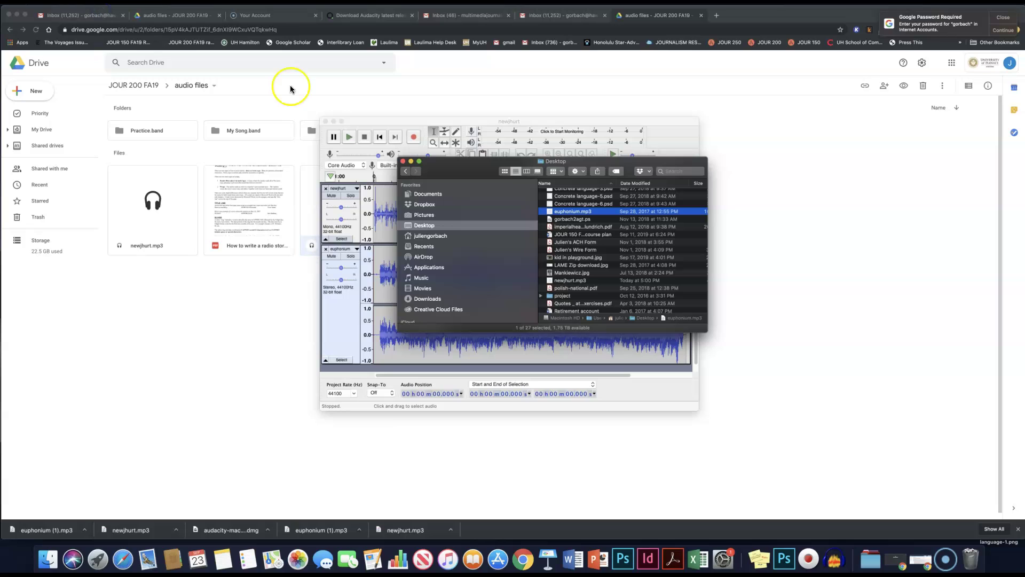
pyautogui.click(403, 161)
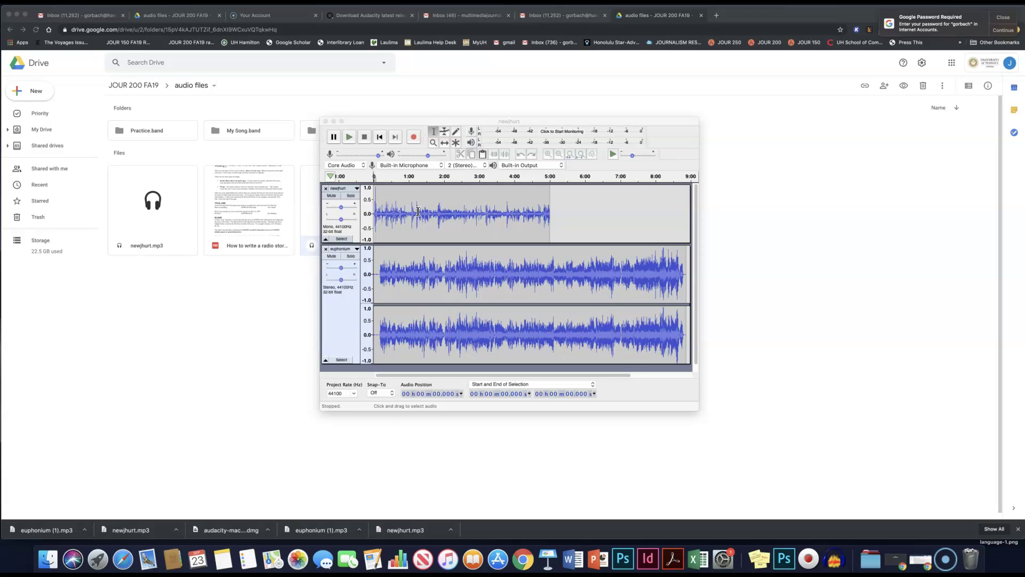
pyautogui.moveTo(398, 121); pyautogui.dragTo(224, 70)
pyautogui.moveTo(522, 357); pyautogui.dragTo(908, 478)
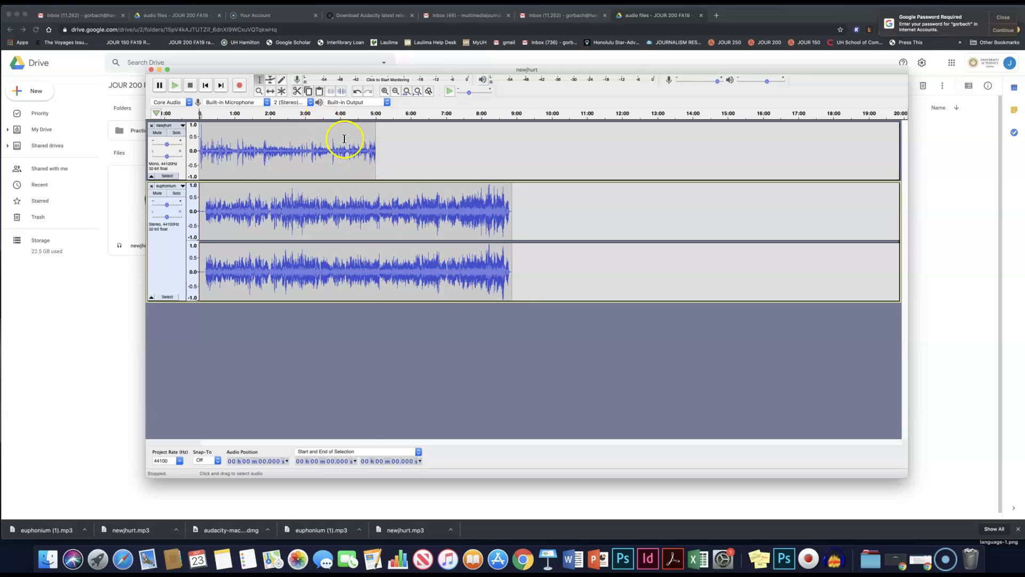
# Place the cursor at about 6.9 s in the newjhurt track, play both tracks briefly and stop
pyautogui.click(203, 134)
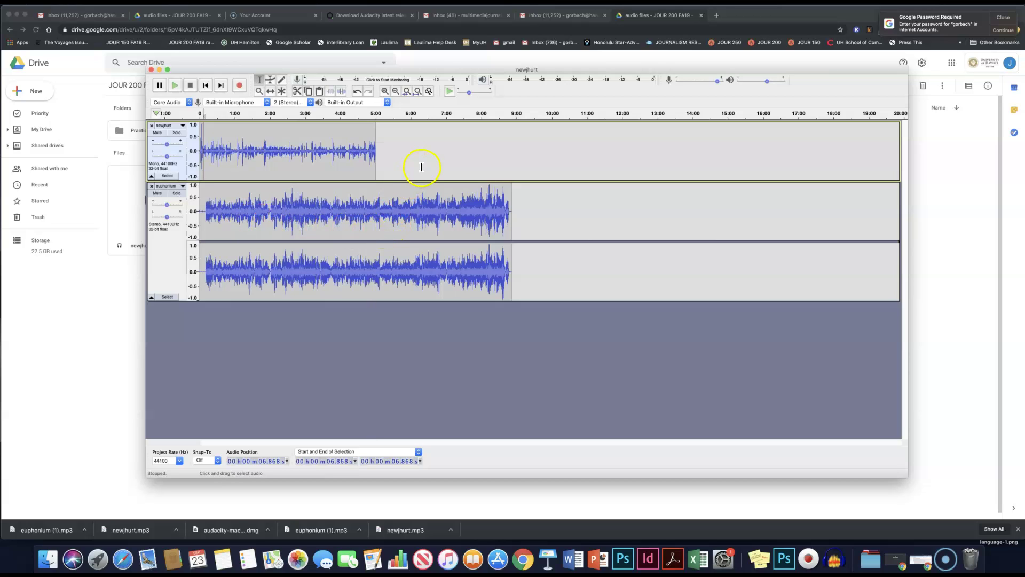
pyautogui.press('space')
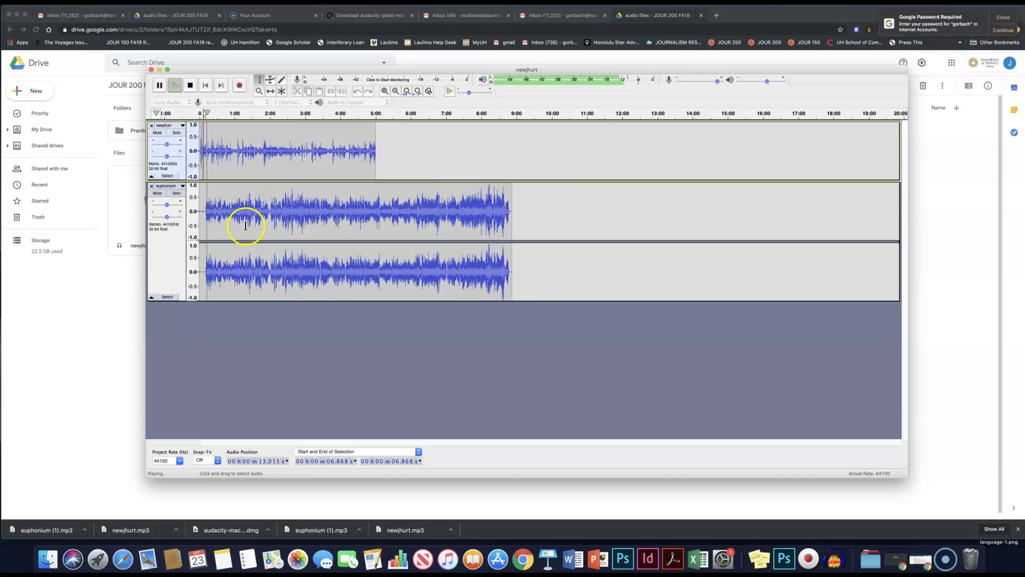
pyautogui.press('space')
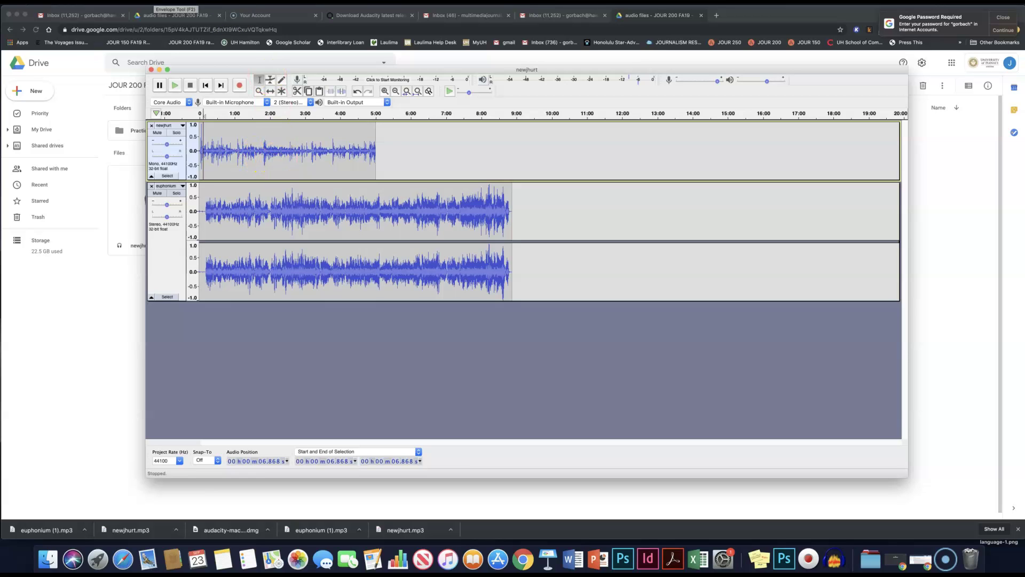
# Zoom in four levels on the timeline until about the first 1:15 of the tracks fills the window
pyautogui.click(113, 1)
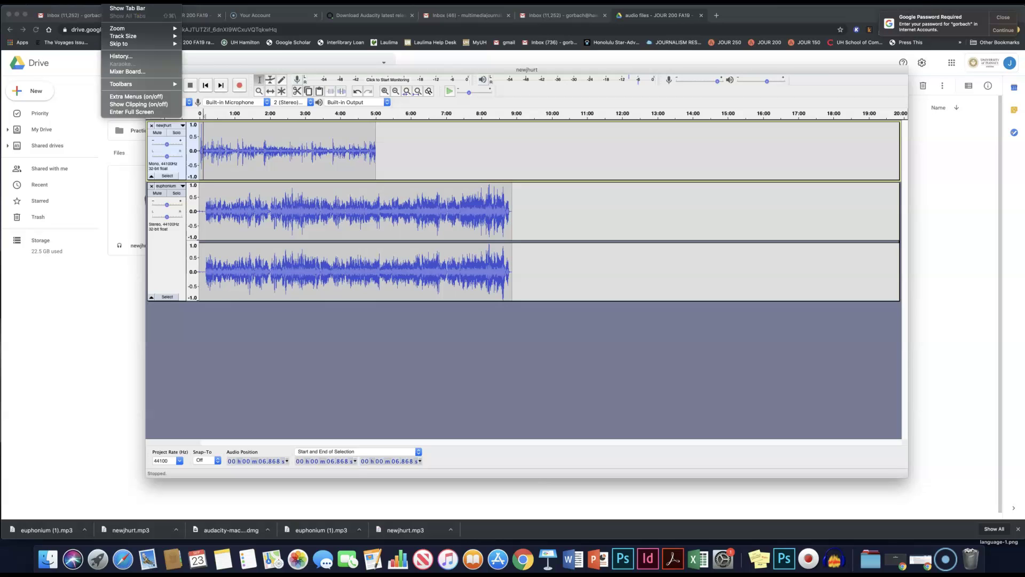
pyautogui.moveTo(126, 29)
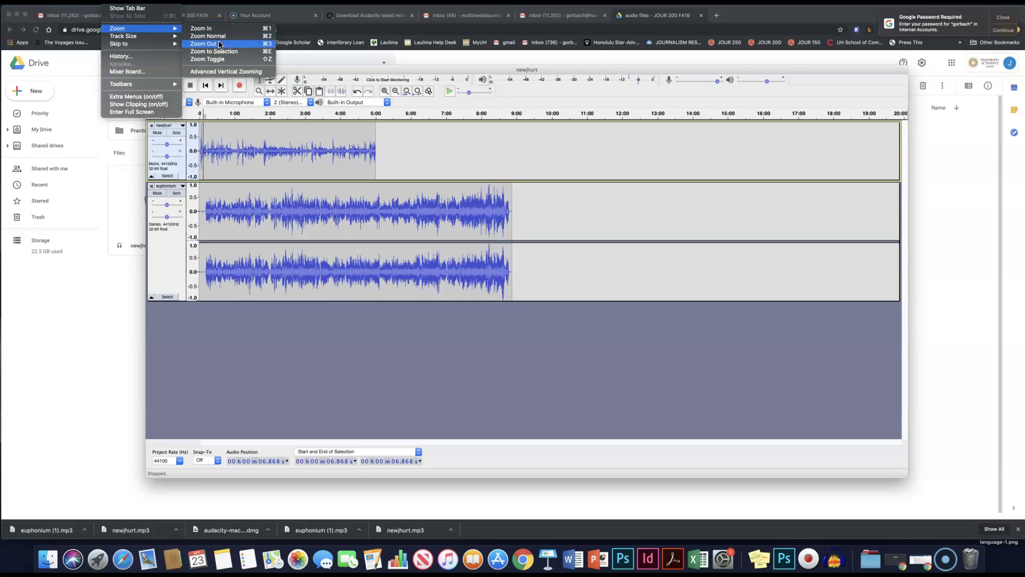
pyautogui.click(412, 60)
pyautogui.click(833, 558)
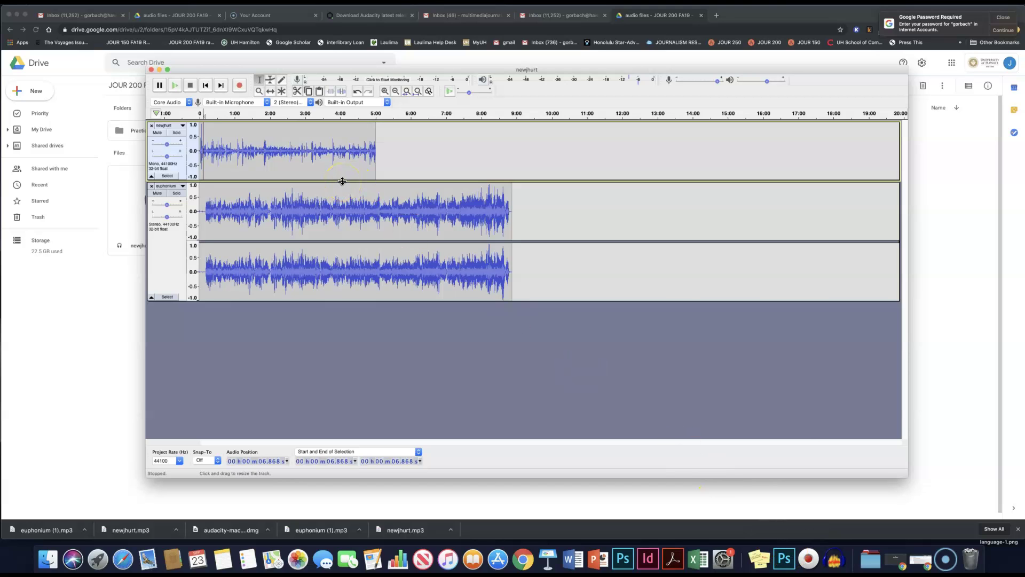
pyautogui.press('super+1')
pyautogui.press('super+1')
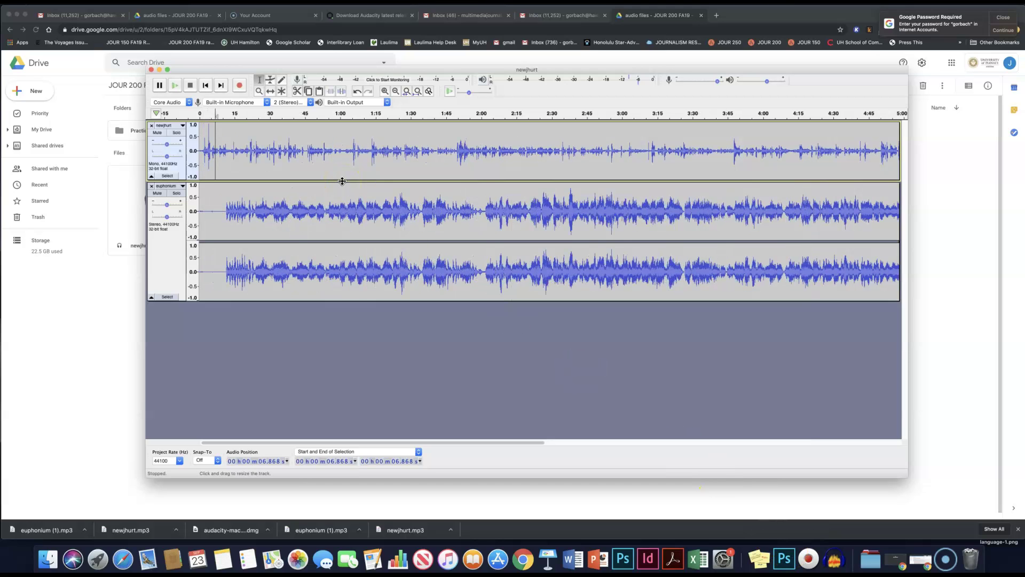
pyautogui.press('super+1')
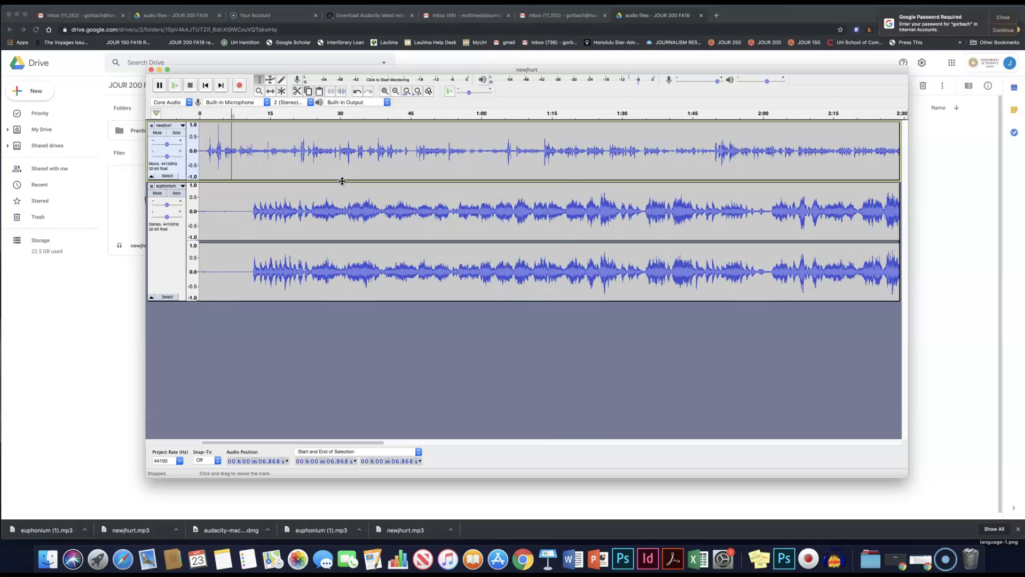
pyautogui.press('super+1')
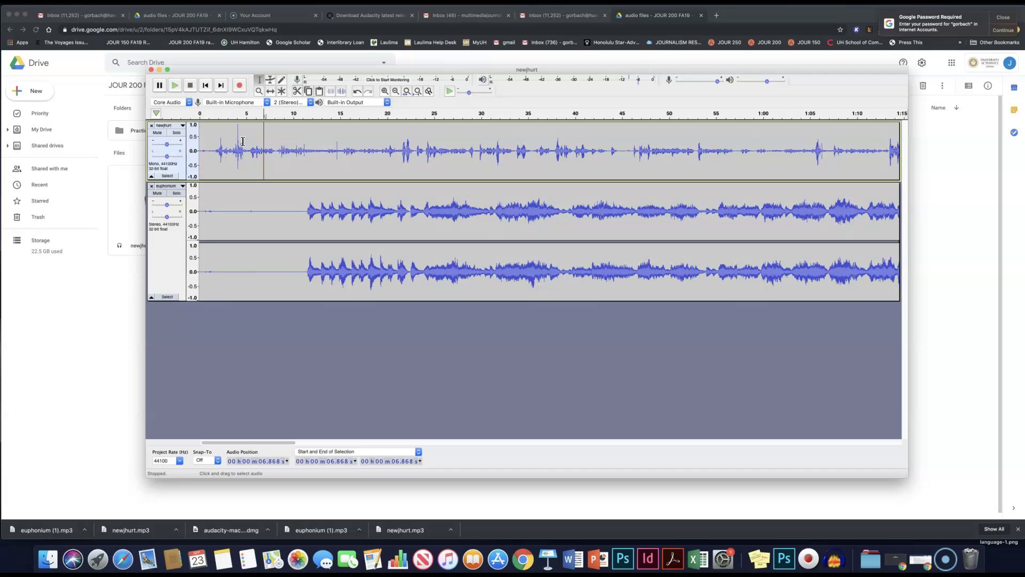
# With the Selection tool active, play the tracks from about 6.9 s and pause at about 9.5 s
pyautogui.press('space')
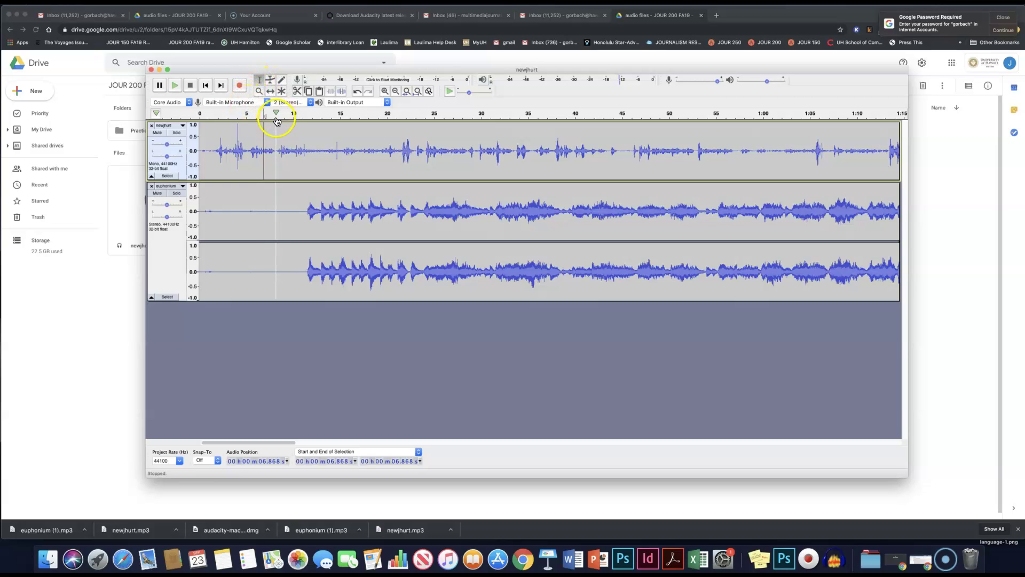
pyautogui.click(260, 81)
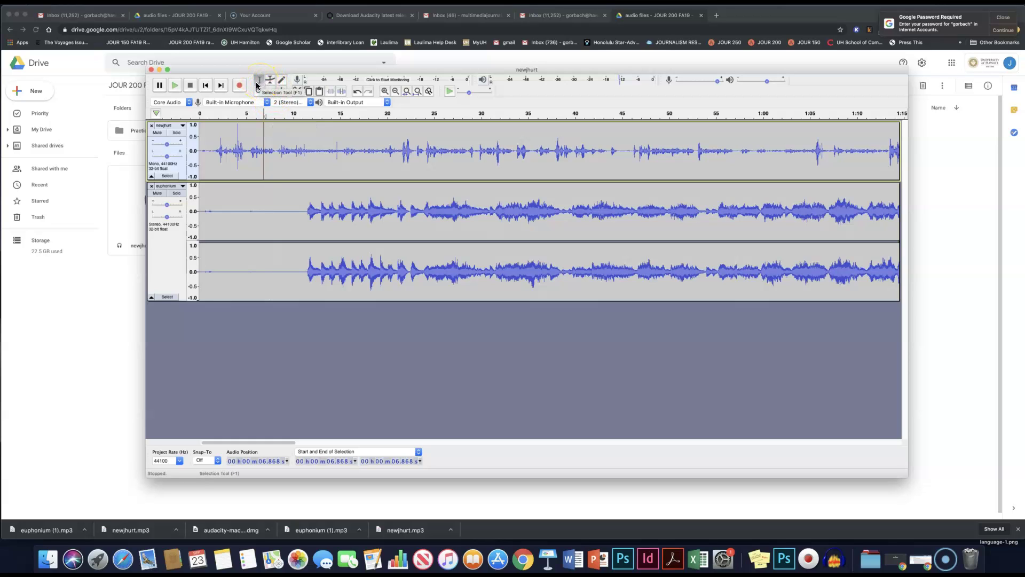
pyautogui.click(158, 86)
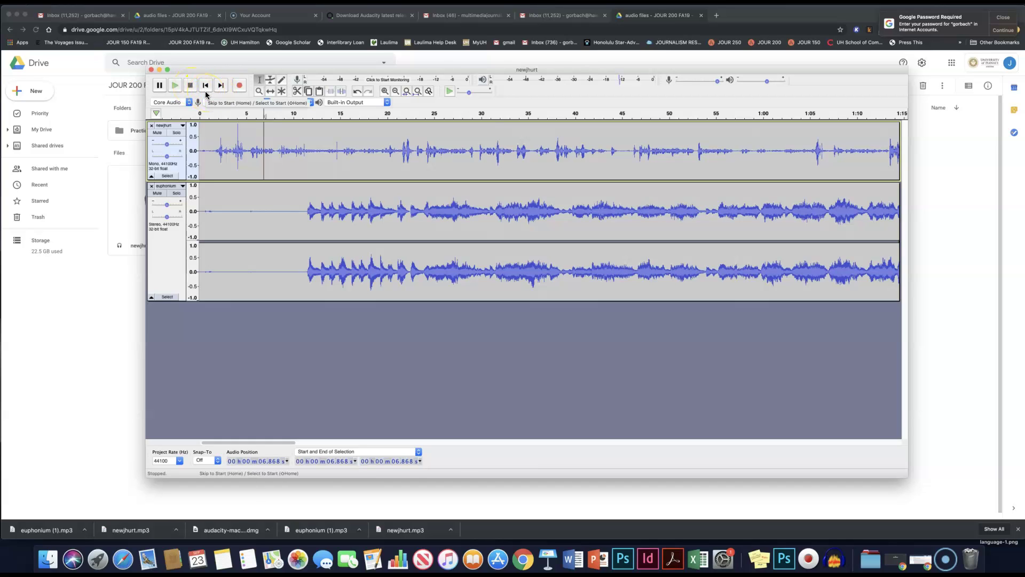
pyautogui.click(174, 85)
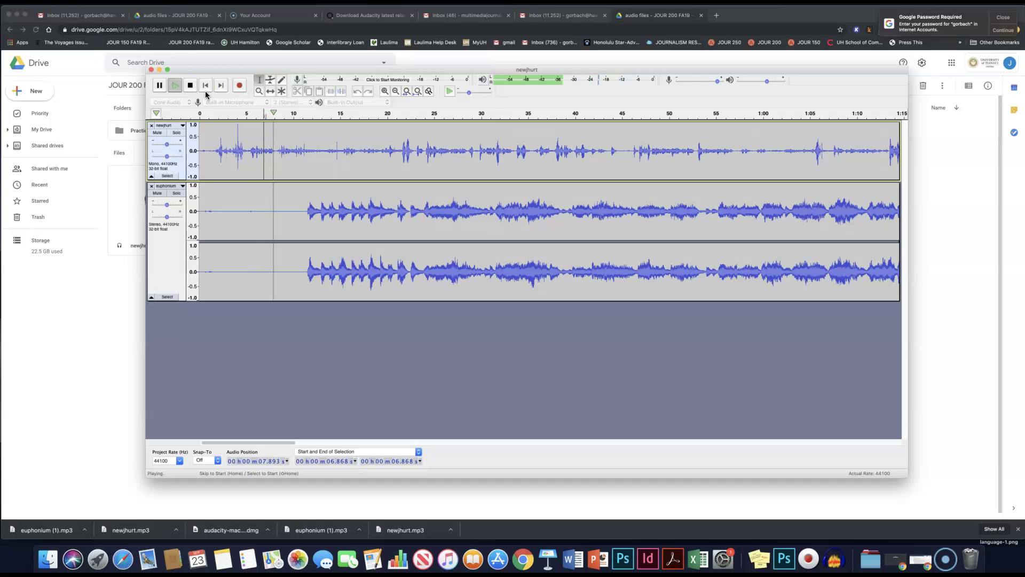
pyautogui.click(159, 84)
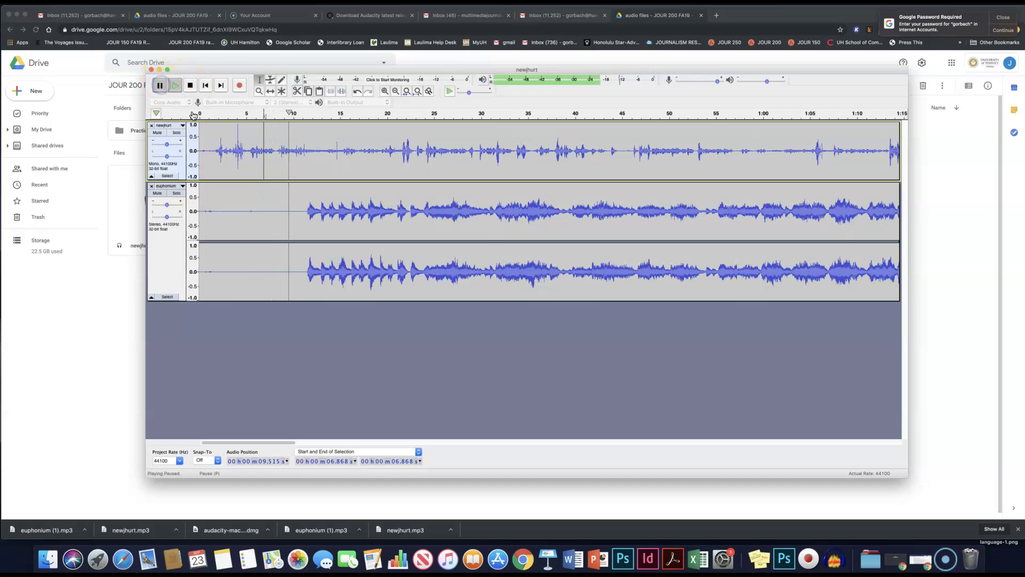
# Select about 3.1 to 12.7 s of the newjhurt track and clear it by placing the cursor at about 7.1 s
pyautogui.click(318, 151)
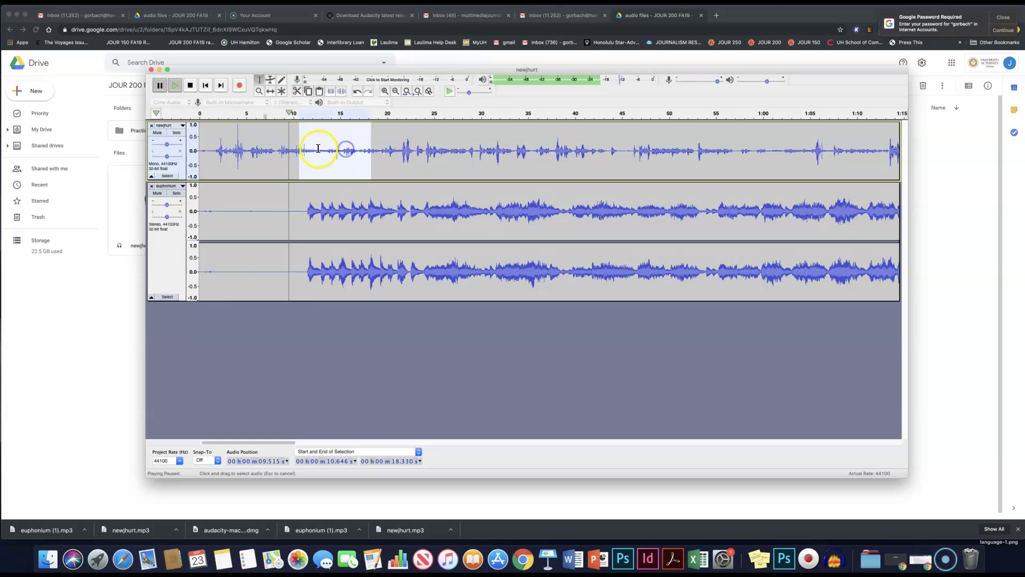
pyautogui.moveTo(382, 152); pyautogui.dragTo(228, 144)
pyautogui.press('space')
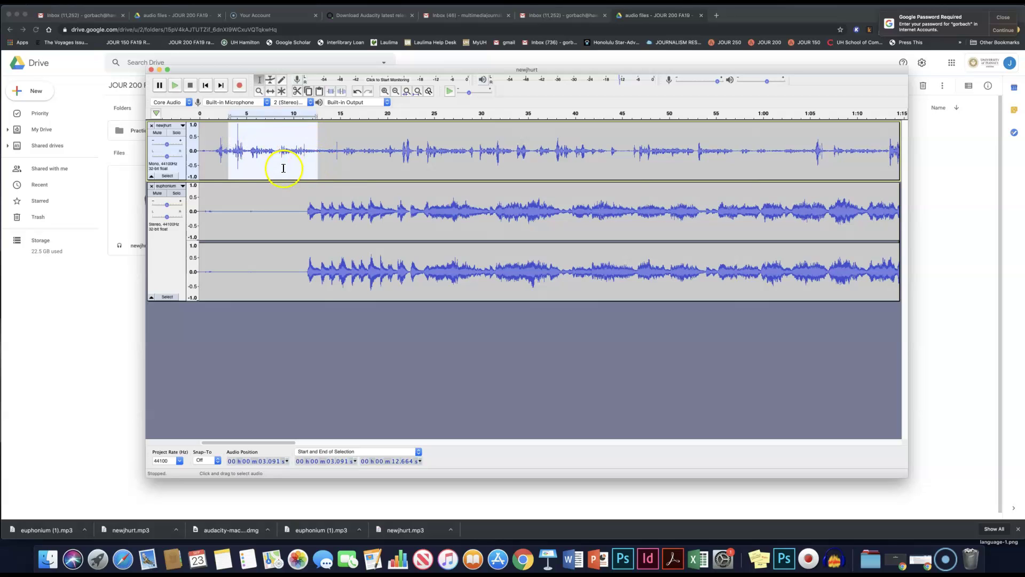
pyautogui.click(193, 86)
pyautogui.click(235, 198)
pyautogui.click(267, 151)
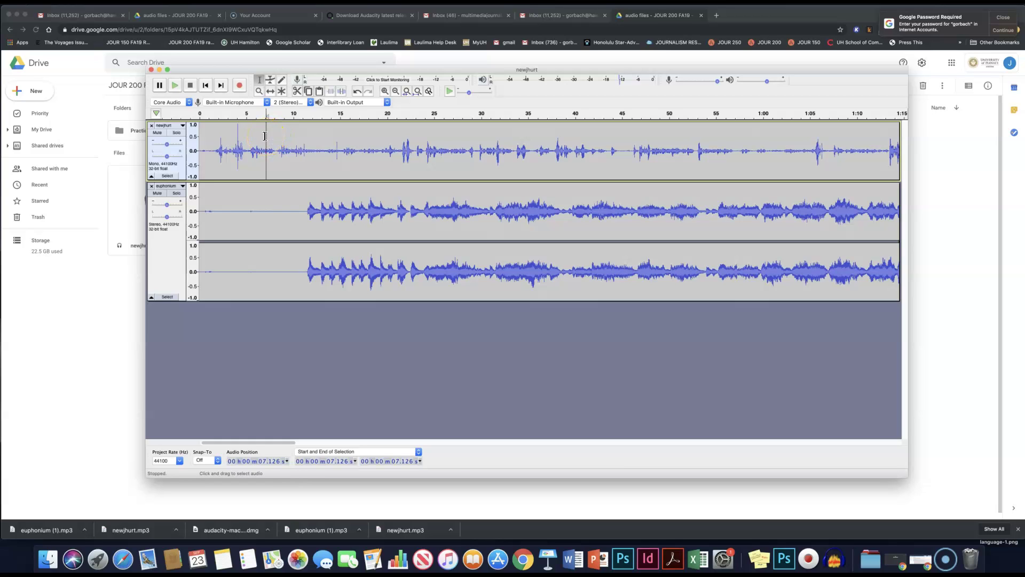
# Duplicate the newjhurt audio from about 13.1 to 24.4 s onto a new track and time-shift the clip to start at about 13.3 s
pyautogui.moveTo(265, 136); pyautogui.dragTo(418, 145)
pyautogui.hscroll(1, 359, 149)
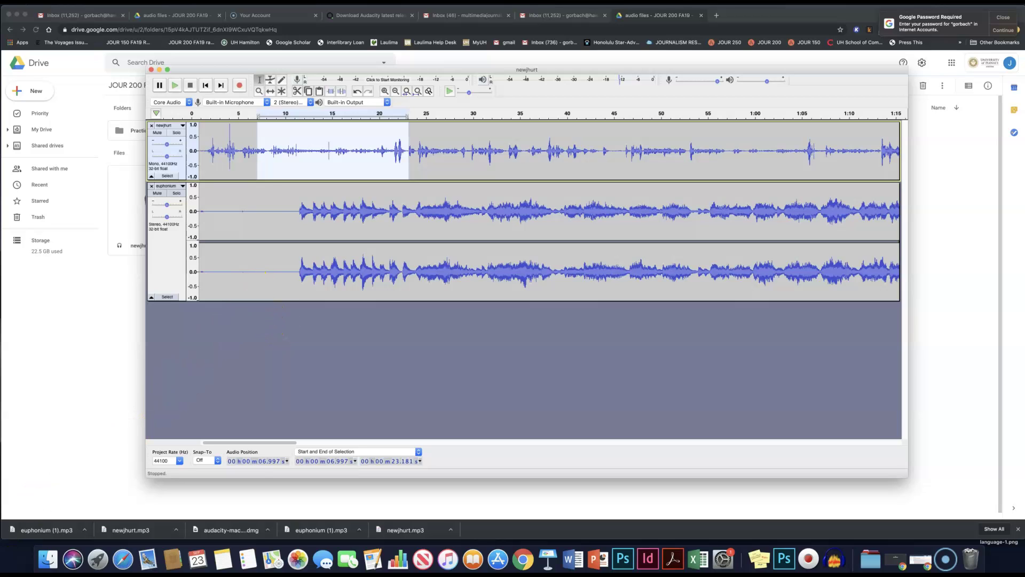
pyautogui.moveTo(421, 151); pyautogui.dragTo(315, 150)
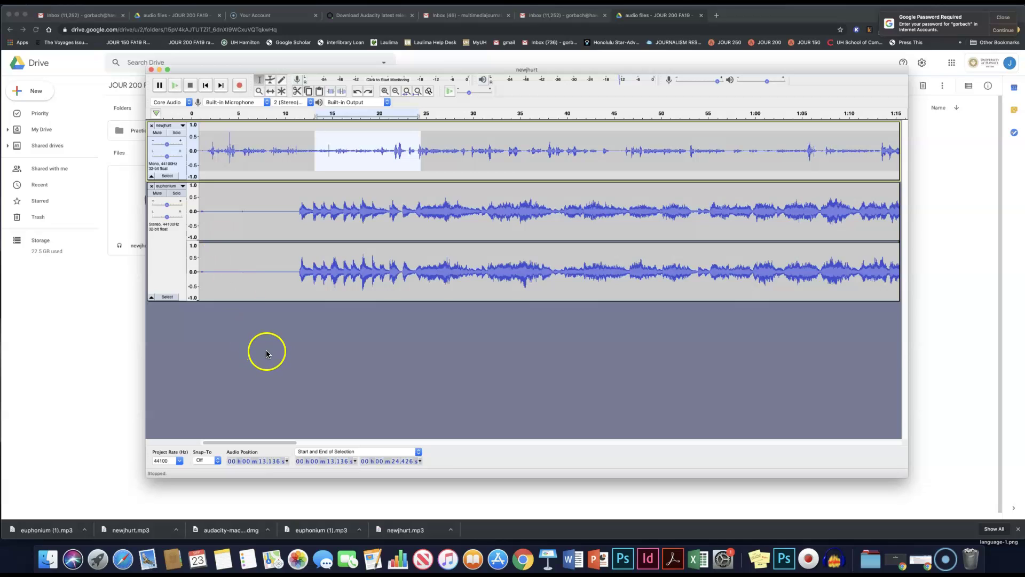
pyautogui.press('super+d')
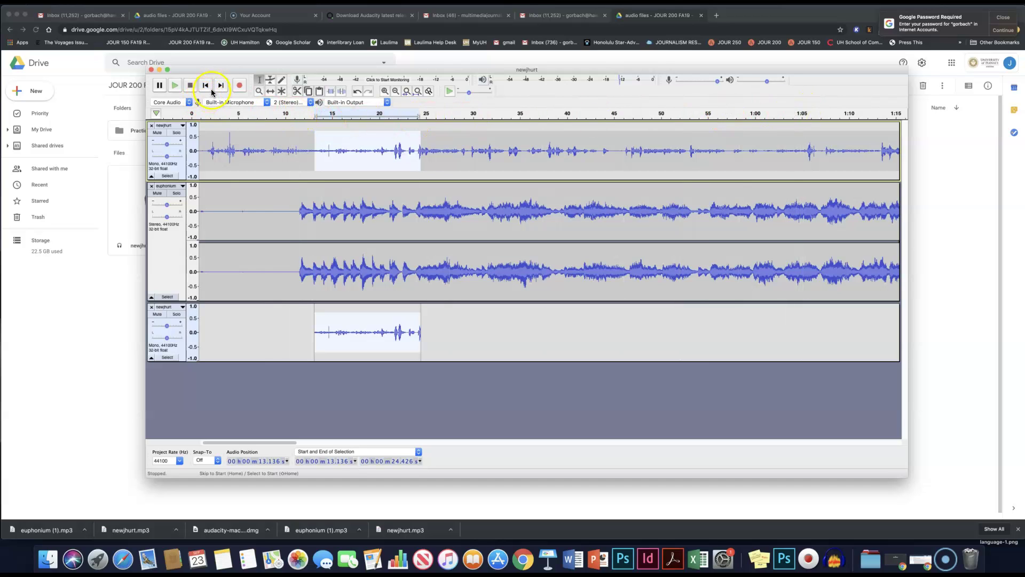
pyautogui.click(270, 92)
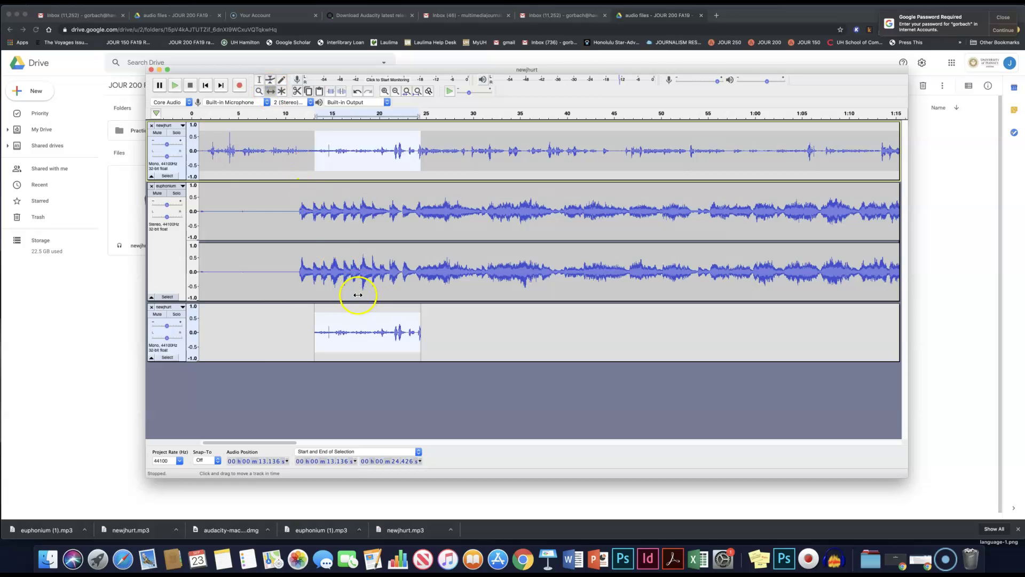
pyautogui.moveTo(382, 332)
pyautogui.mouseDown()
pyautogui.moveTo(299, 327)
pyautogui.moveTo(558, 322)
pyautogui.moveTo(370, 327)
pyautogui.moveTo(394, 325)
pyautogui.moveTo(386, 324)
pyautogui.mouseUp()
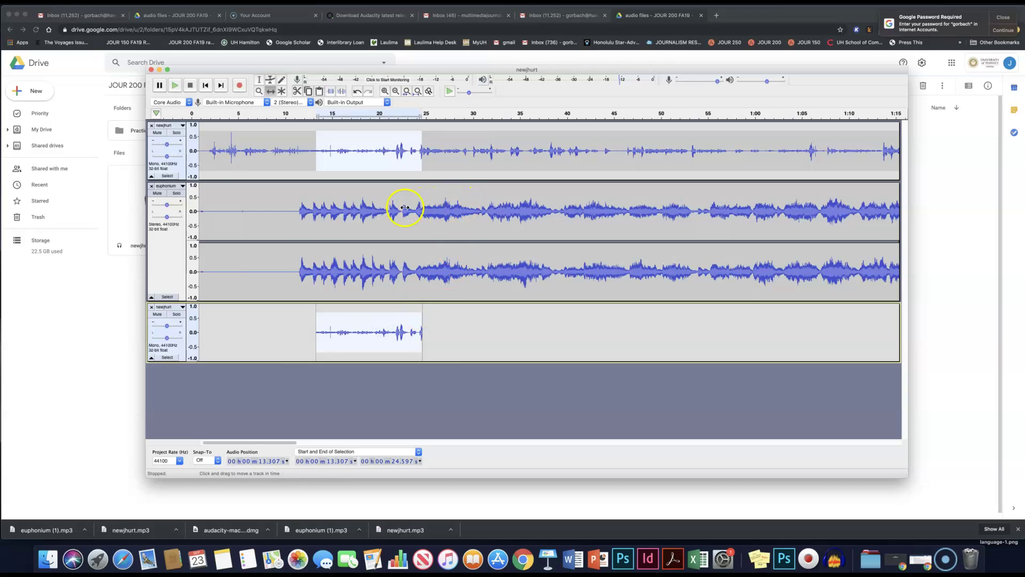
# Select the euphonium track from about 24.8 to 36.2 s and duplicate that section onto a new track
pyautogui.click(260, 80)
pyautogui.moveTo(424, 201); pyautogui.dragTo(531, 204)
pyautogui.hscroll(1, 525, 203)
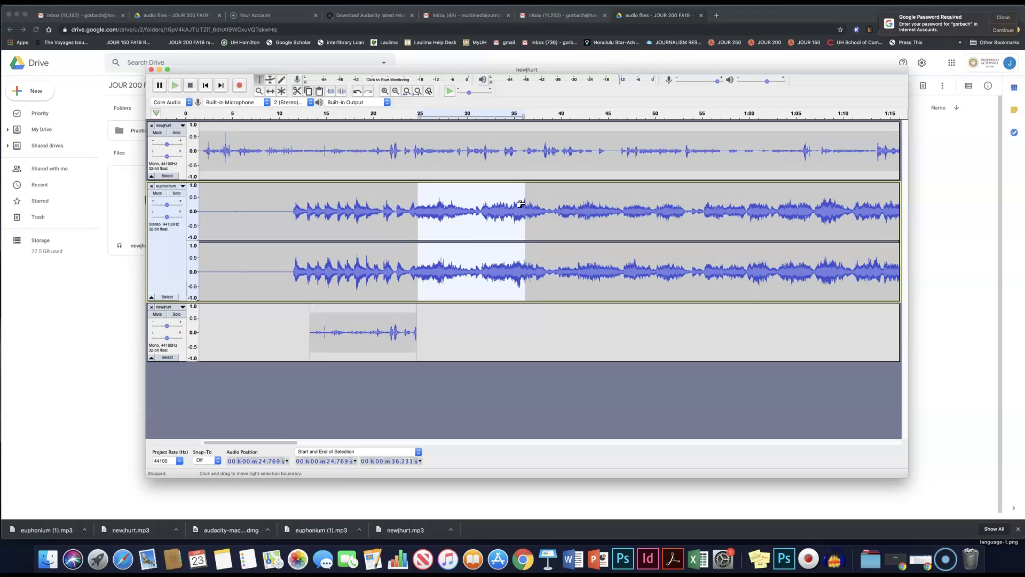
pyautogui.click(481, 242)
pyautogui.press('super+d')
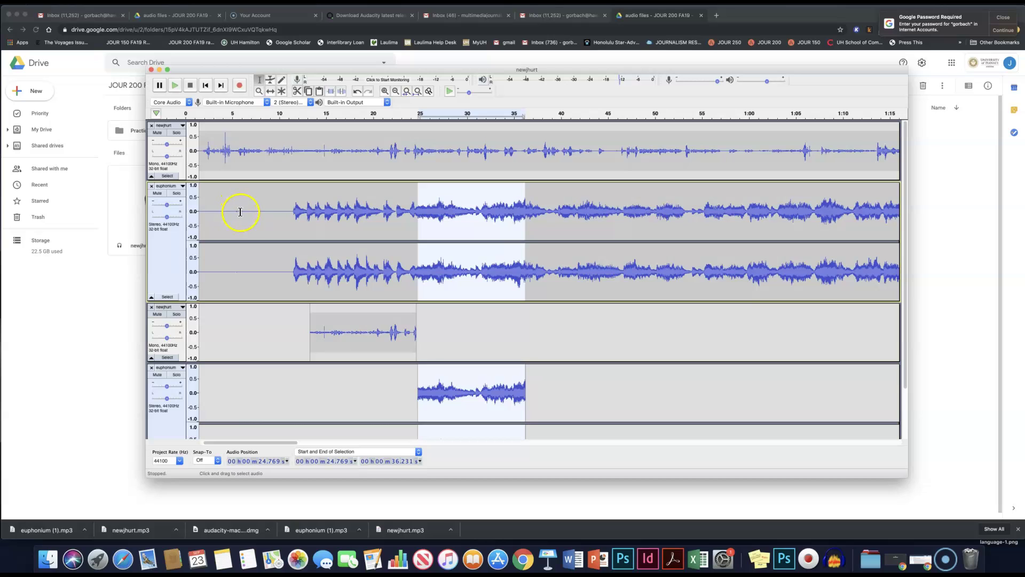
# Mute the original newjhurt and euphonium tracks and play the duplicated clips from about 11.9 s with the playback volume raised
pyautogui.click(157, 194)
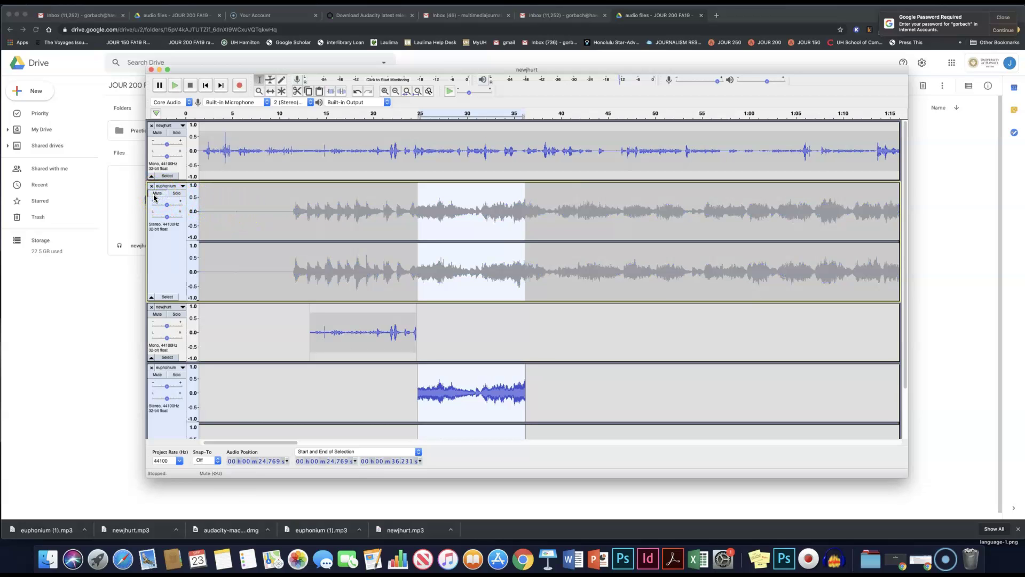
pyautogui.click(154, 135)
pyautogui.click(297, 323)
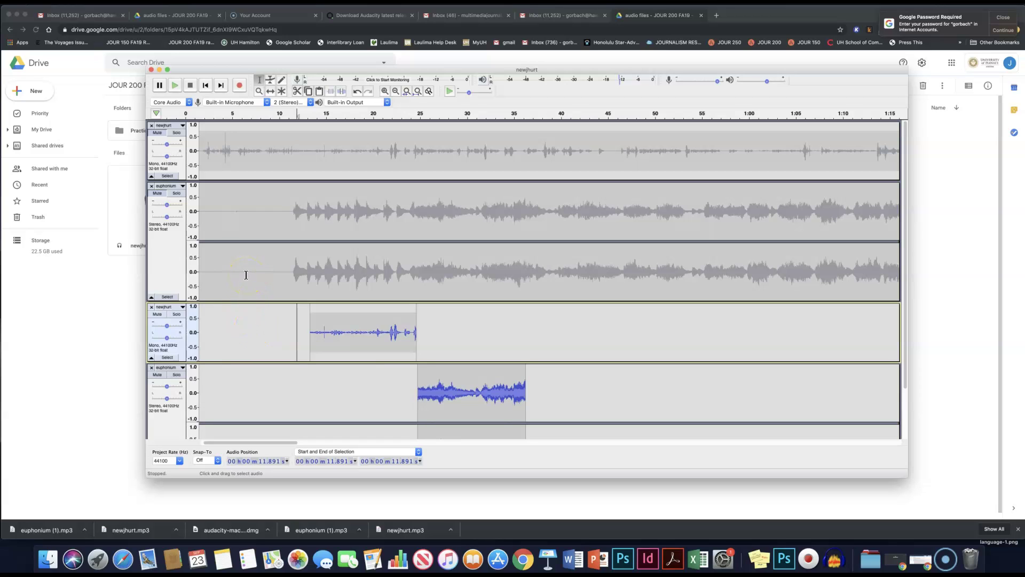
pyautogui.press('space')
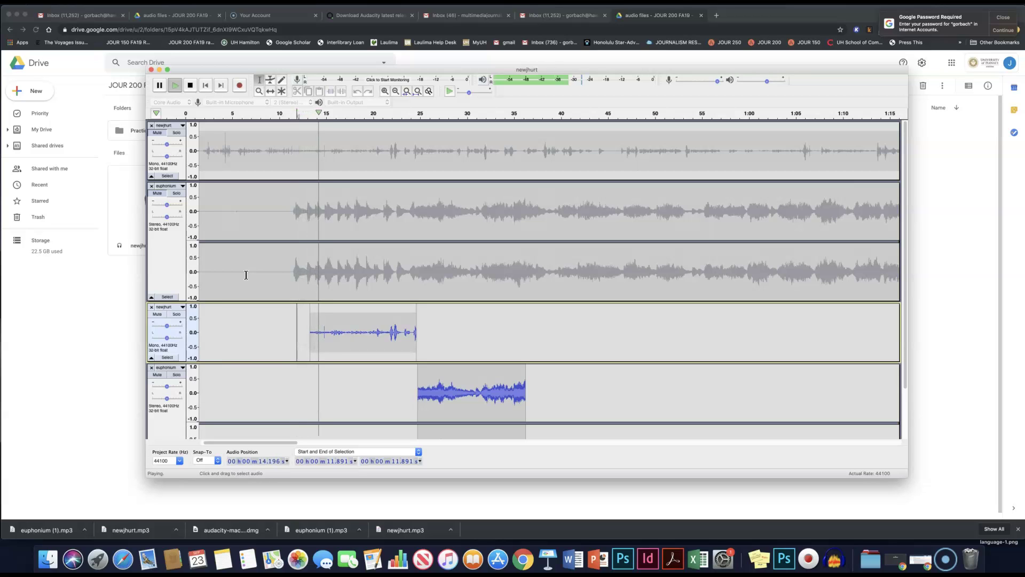
pyautogui.press('XF86AudioRaiseVolume')
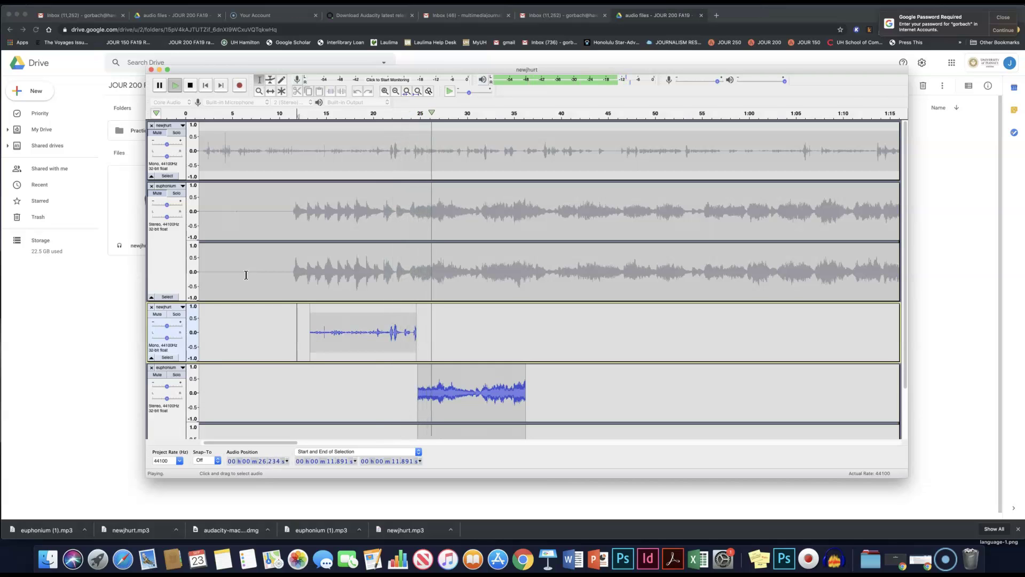
pyautogui.press('space')
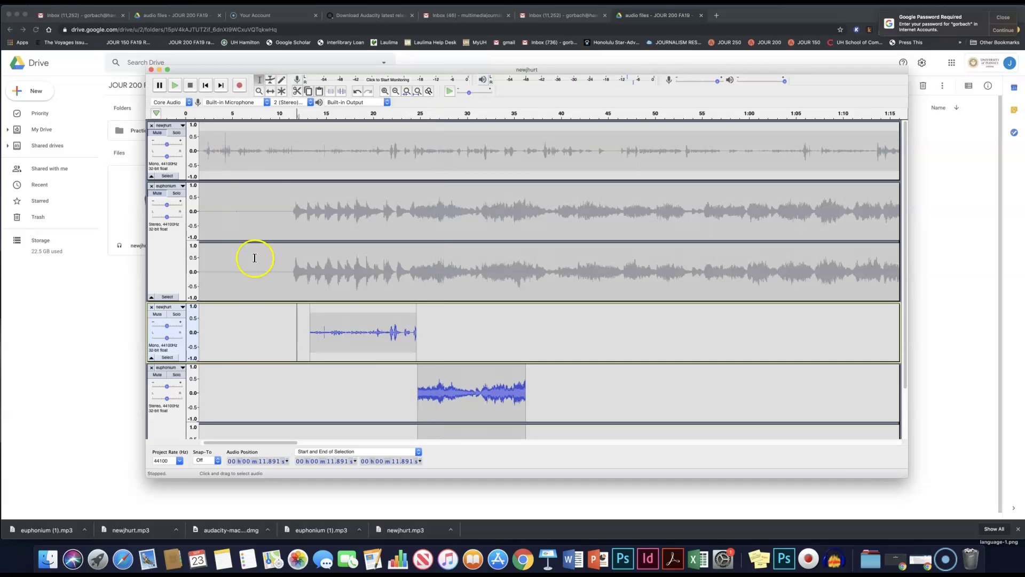
# Time-shift the duplicated euphonium clip to start at about 13.3 s, lined up beneath the duplicated newjhurt clip
pyautogui.click(270, 92)
pyautogui.moveTo(494, 410); pyautogui.dragTo(384, 409)
pyautogui.scroll(-2, 288, 274)
pyautogui.click(293, 318)
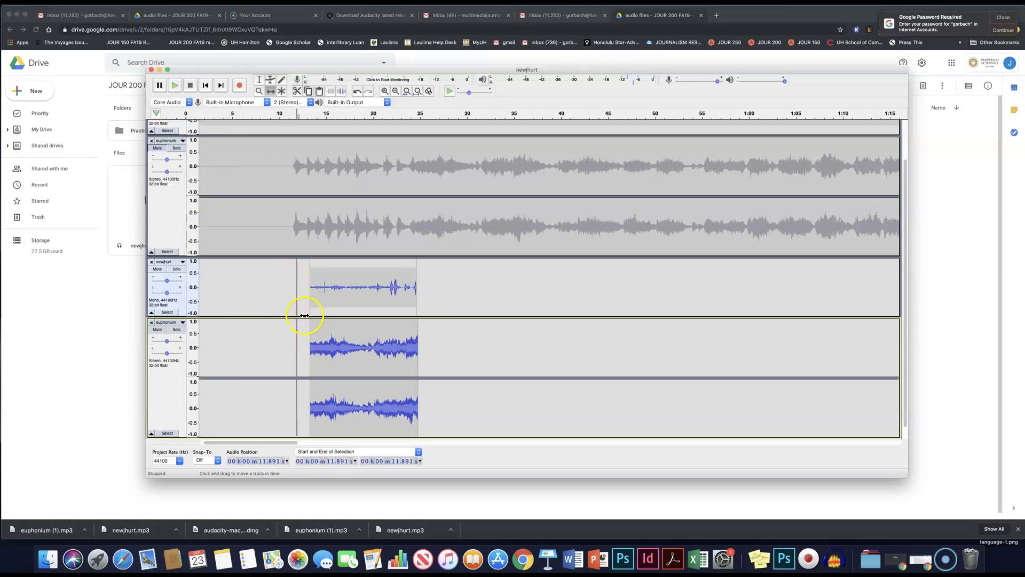
# Play the two aligned clips together from about 11.3 s and stop playback
pyautogui.click(259, 80)
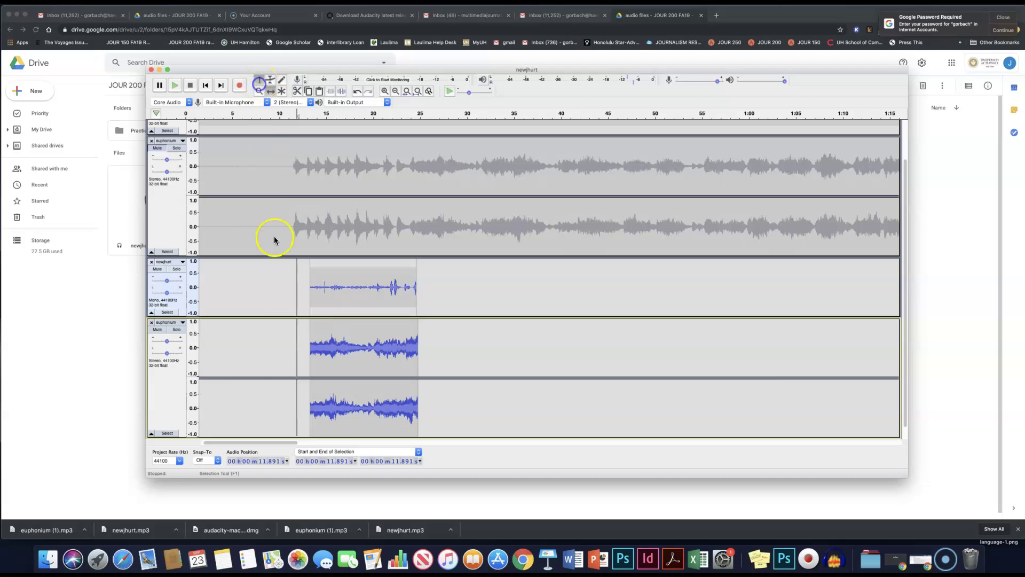
pyautogui.click(292, 370)
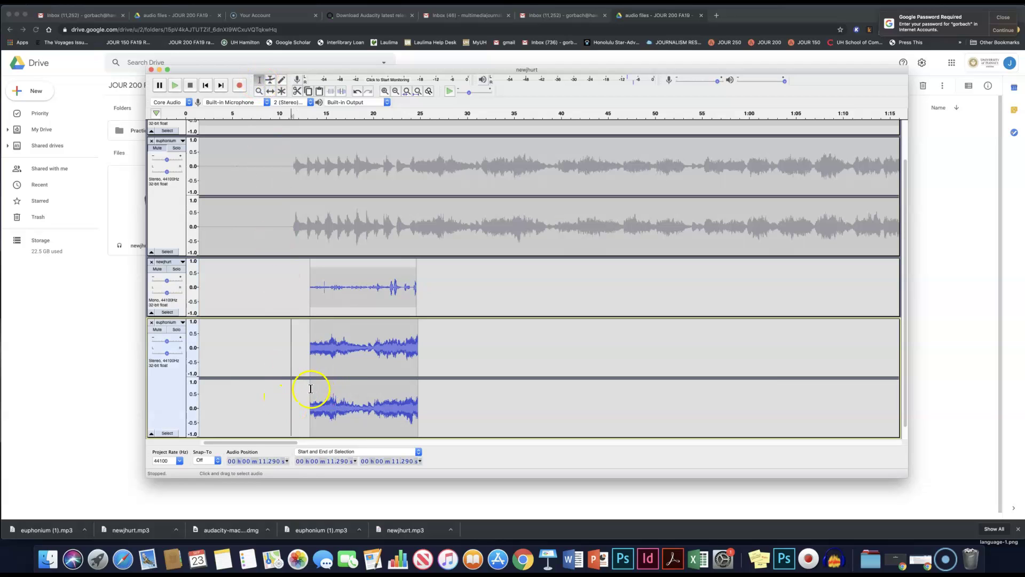
pyautogui.press('space')
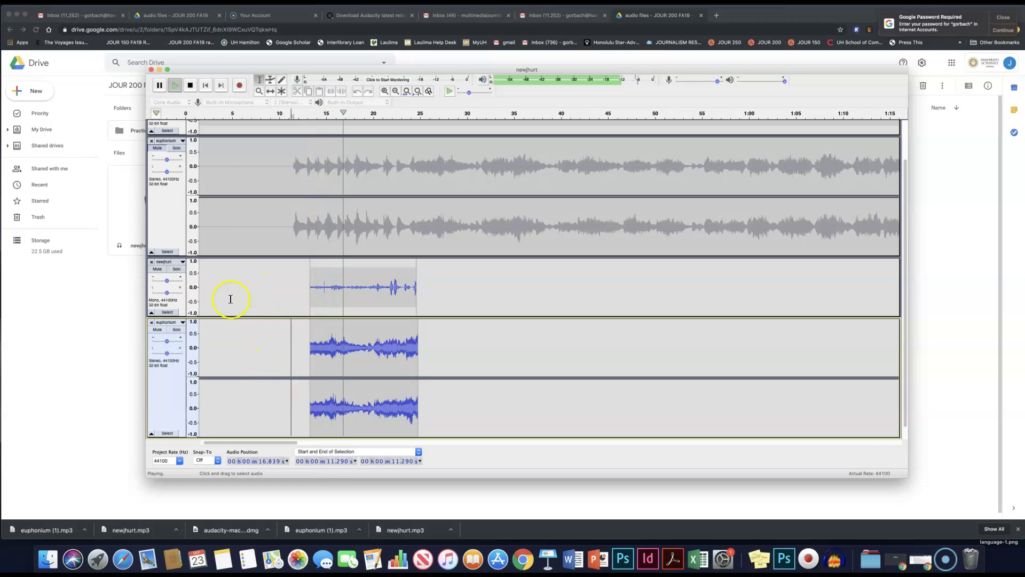
pyautogui.click(190, 86)
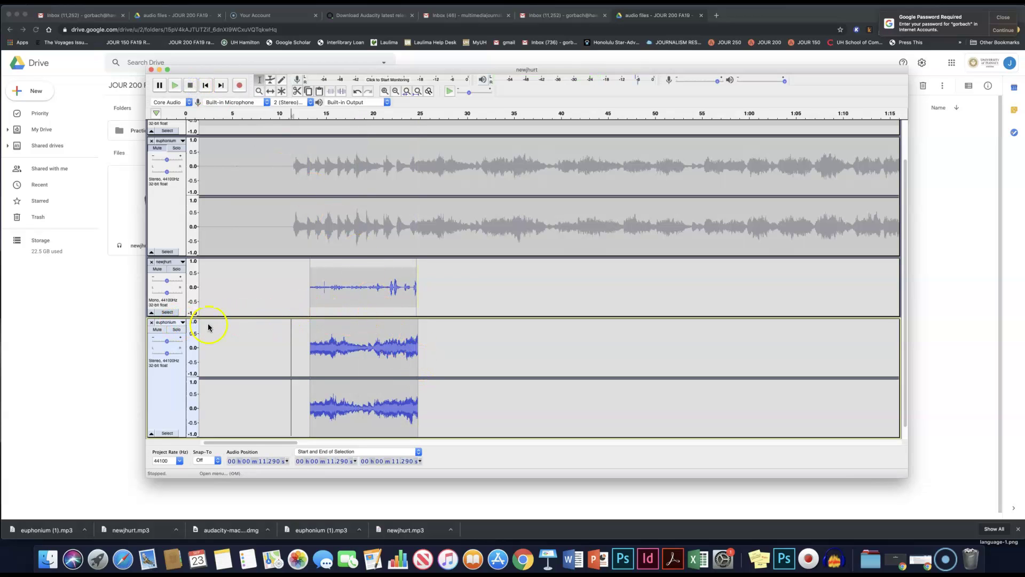
# Delete the duplicated euphonium track and duplicate the original euphonium audio from about 37.3 to 47.9 s onto a new track
pyautogui.click(151, 322)
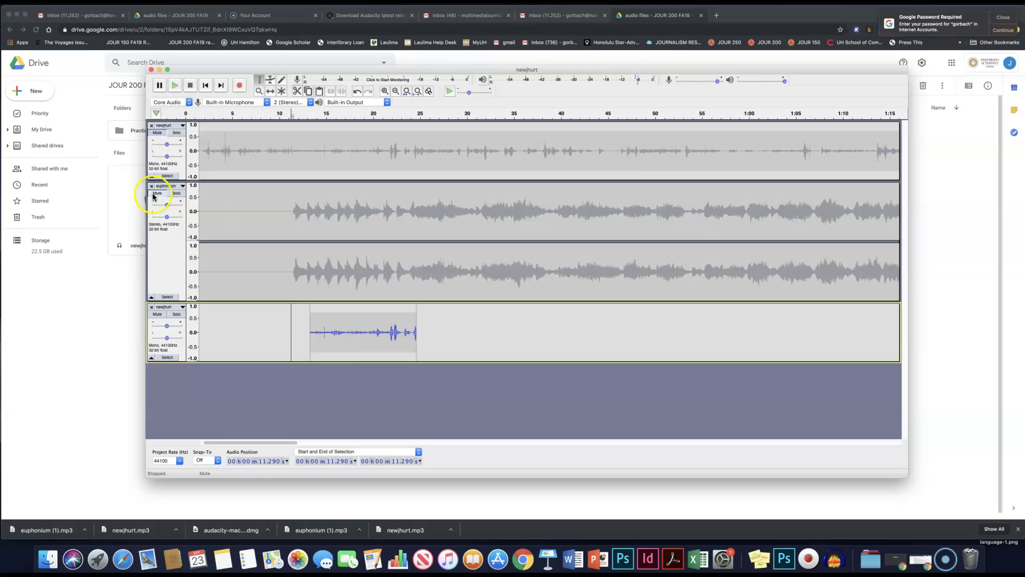
pyautogui.moveTo(536, 209); pyautogui.dragTo(635, 211)
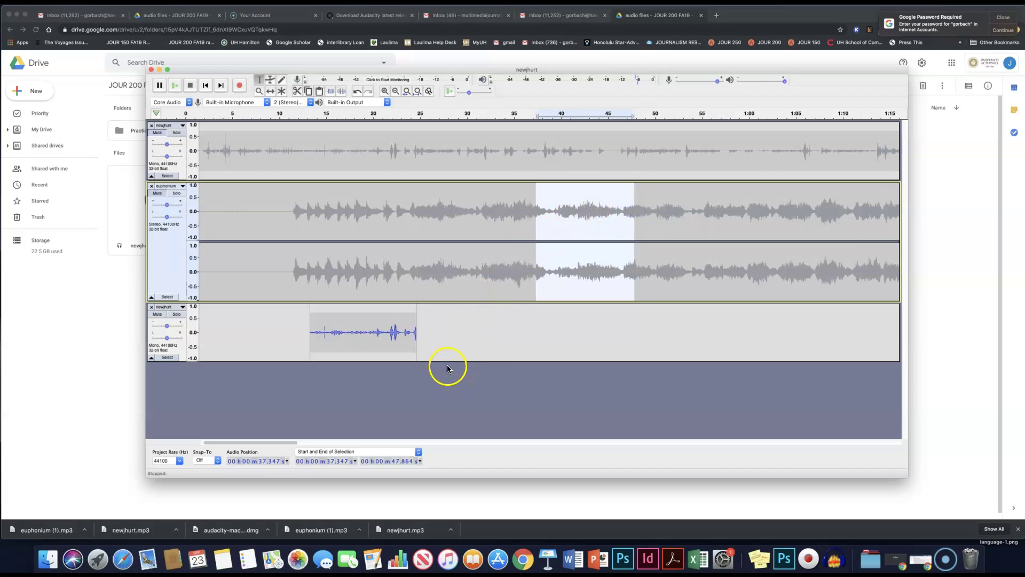
pyautogui.press('super+d')
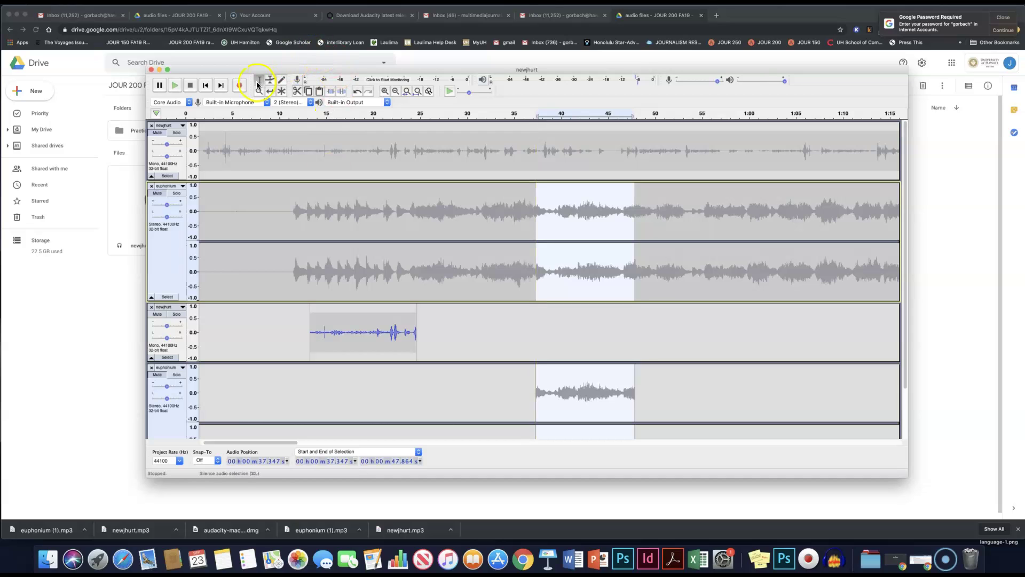
# Time-shift the new euphonium clip to start at about 25.0 s, just after the duplicated newjhurt clip ends
pyautogui.click(269, 92)
pyautogui.moveTo(513, 380); pyautogui.dragTo(446, 376)
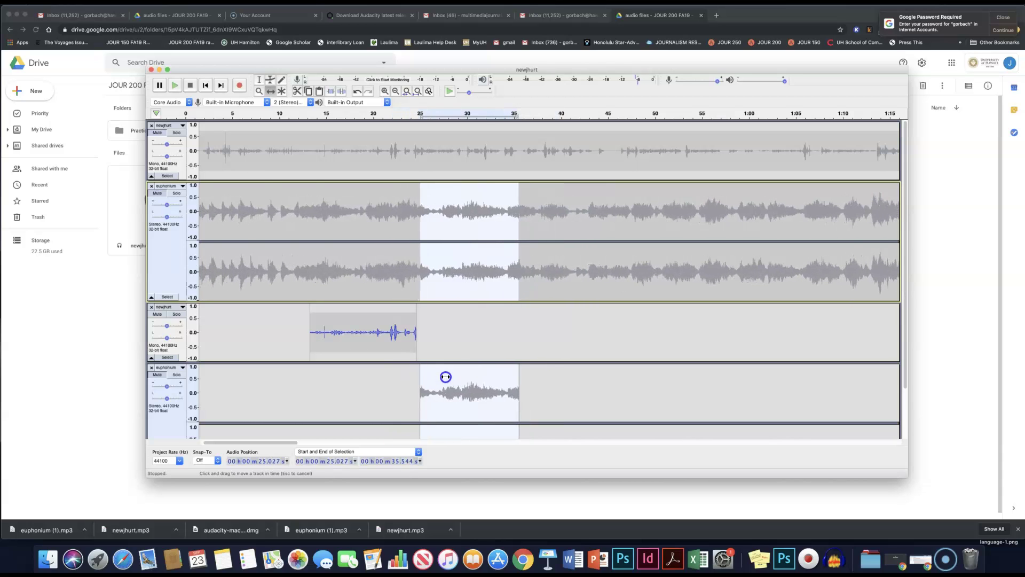
pyautogui.scroll(-3, 548, 245)
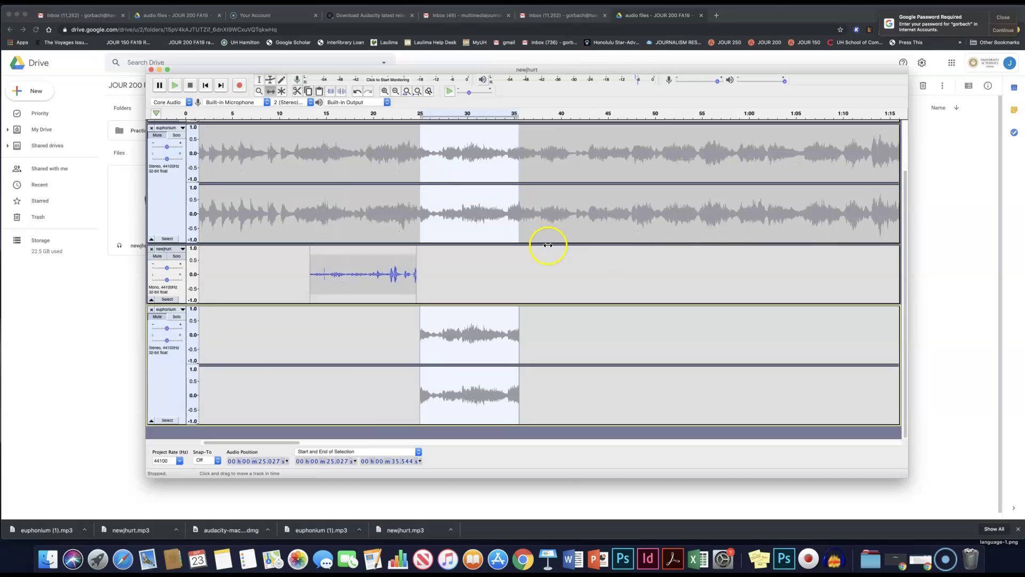
# Duplicate the newjhurt audio from about 36.5 to 50.3 s onto a new track and time-shift the clip to start at about 32.1 s
pyautogui.click(259, 80)
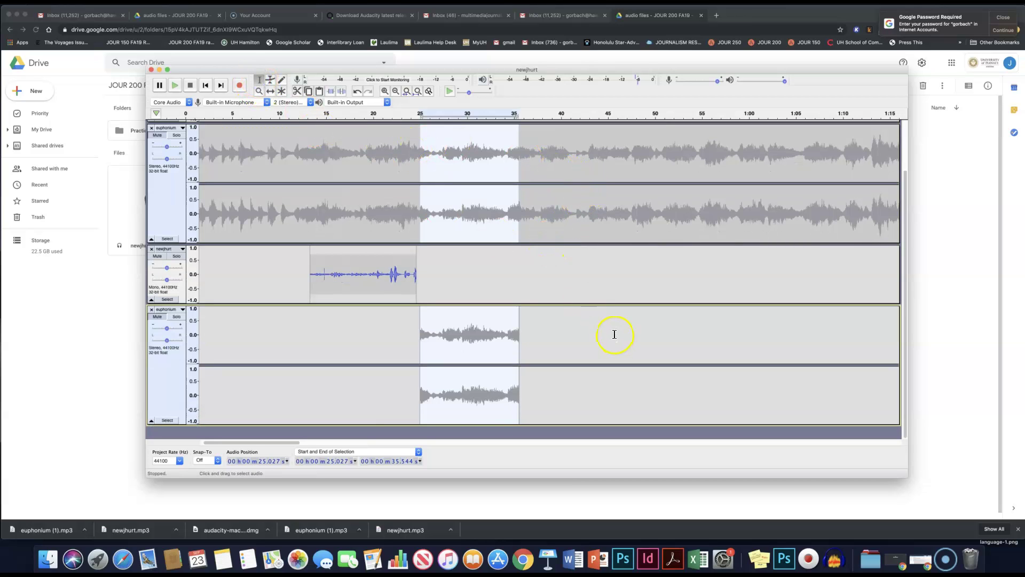
pyautogui.scroll(3, 614, 334)
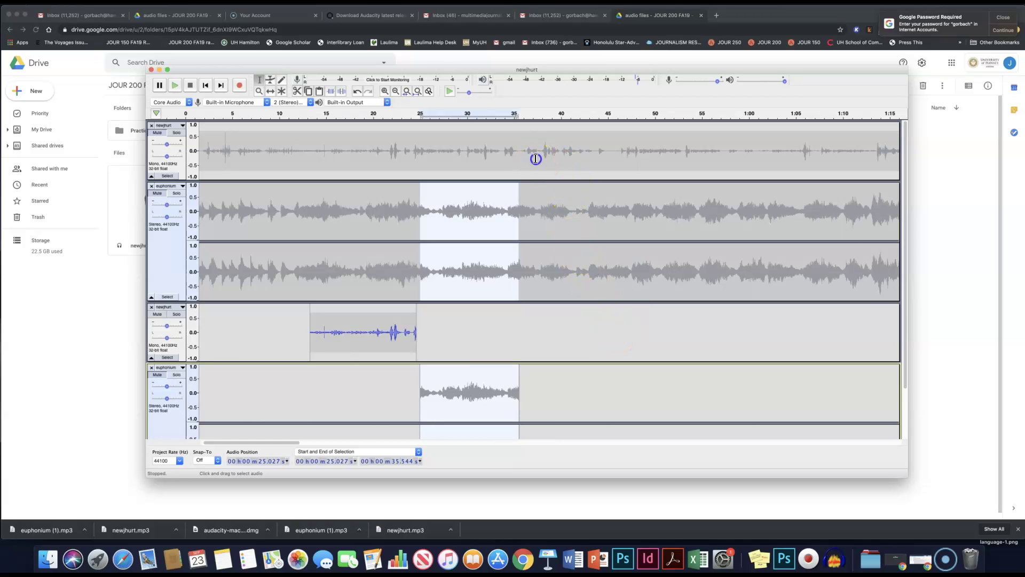
pyautogui.click(475, 151)
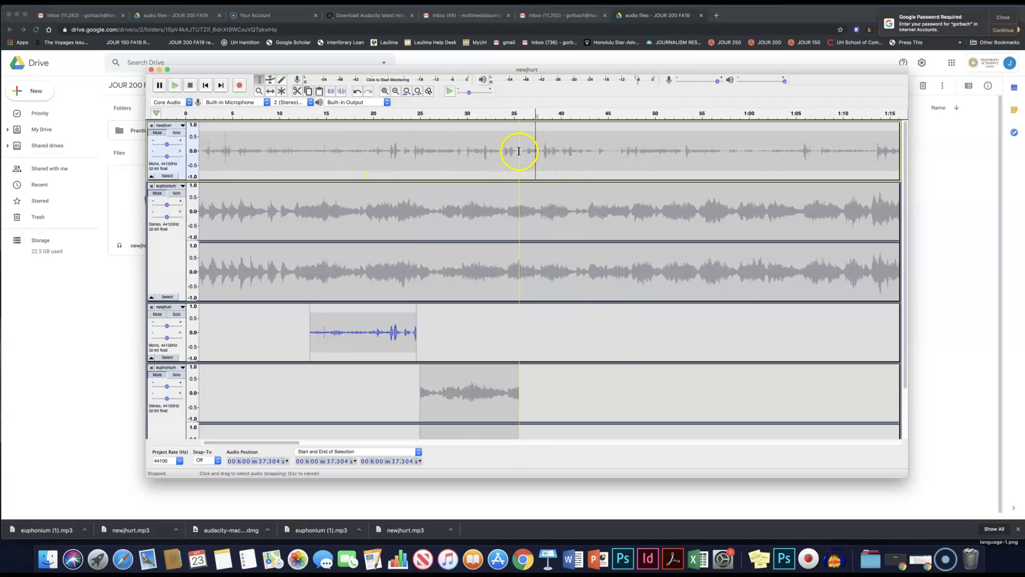
pyautogui.moveTo(528, 151); pyautogui.dragTo(656, 155)
pyautogui.scroll(-4, 531, 336)
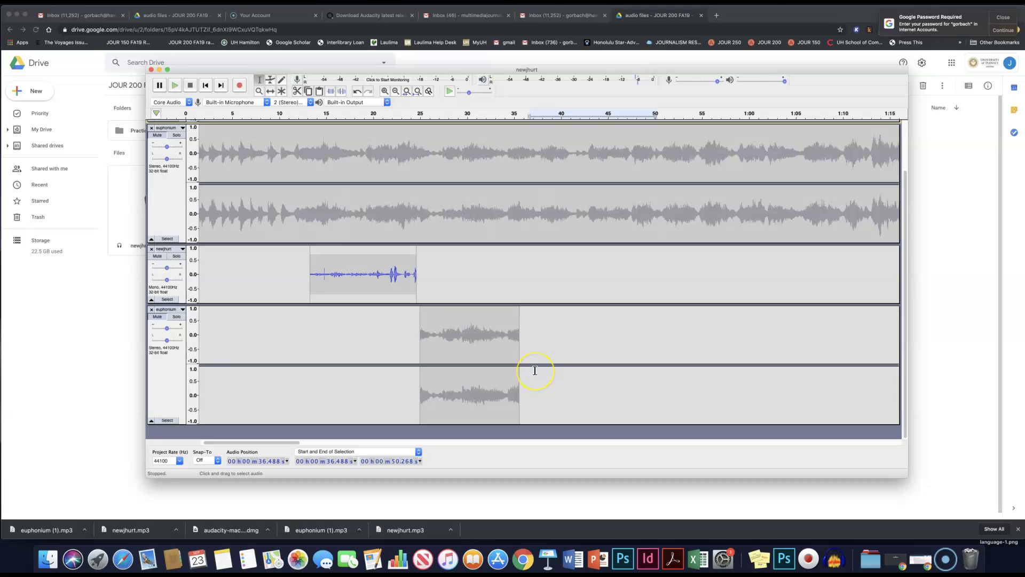
pyautogui.hotkey('ctrl', 'v')
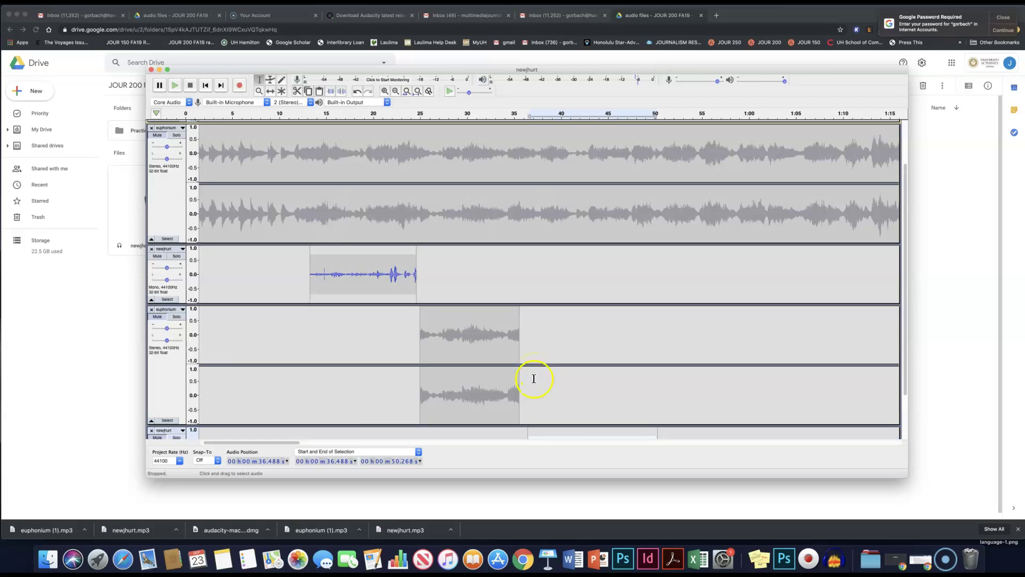
pyautogui.scroll(-2, 539, 386)
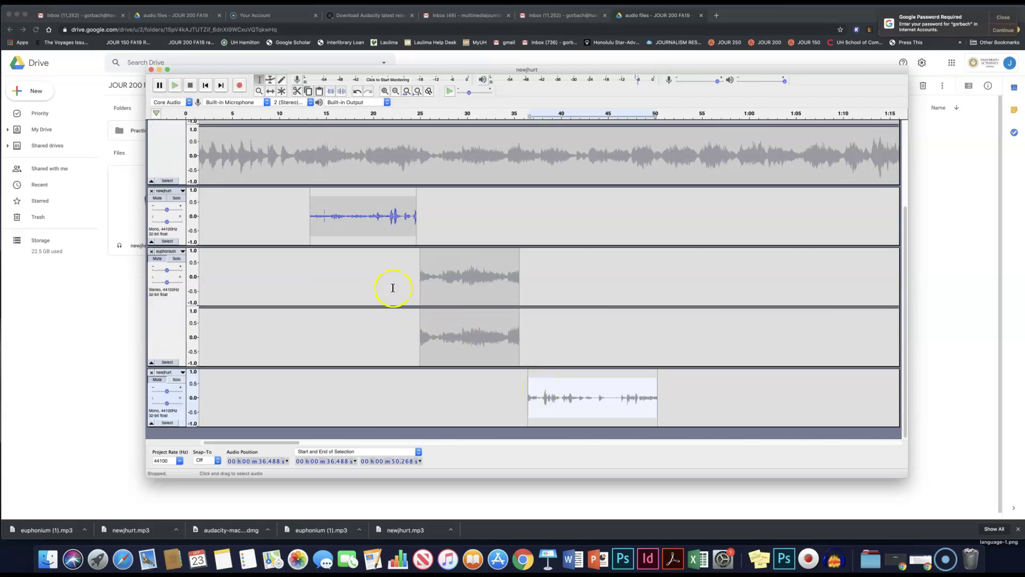
pyautogui.scroll(1, 606, 408)
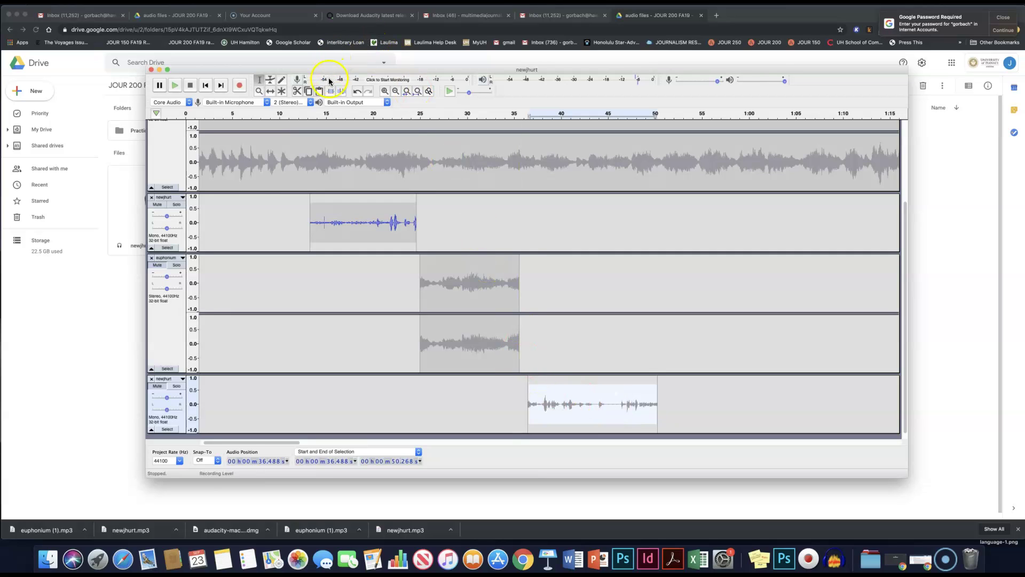
pyautogui.click(266, 90)
pyautogui.moveTo(561, 395); pyautogui.dragTo(519, 390)
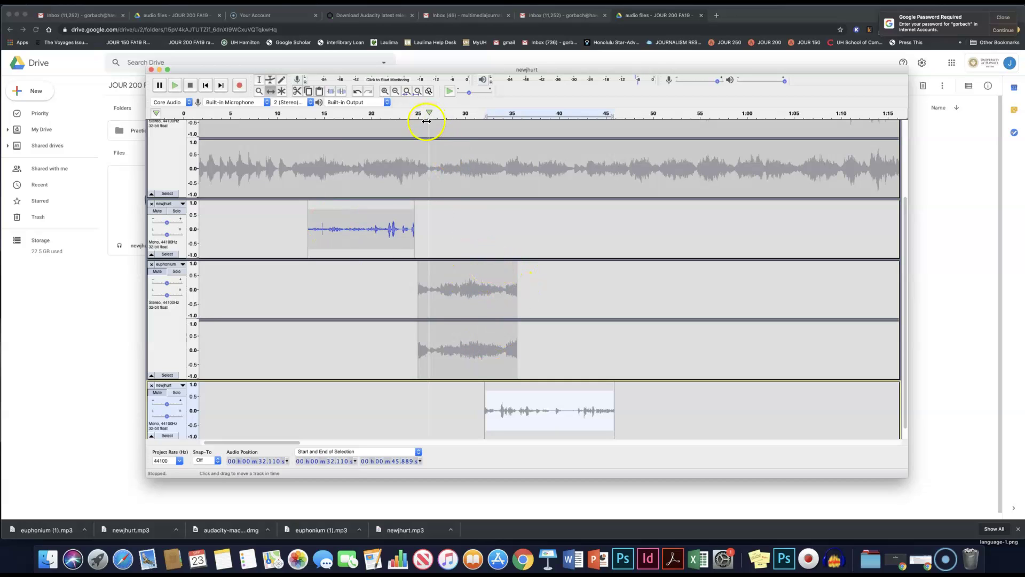
# Undo the time shift and the duplication of the second newjhurt section
pyautogui.click(113, 2)
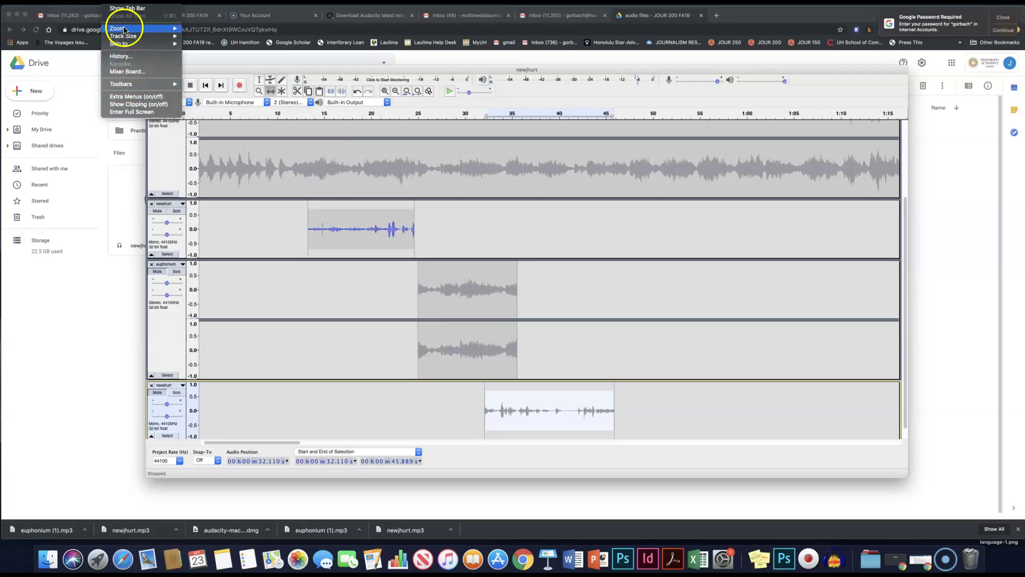
pyautogui.moveTo(72, 2)
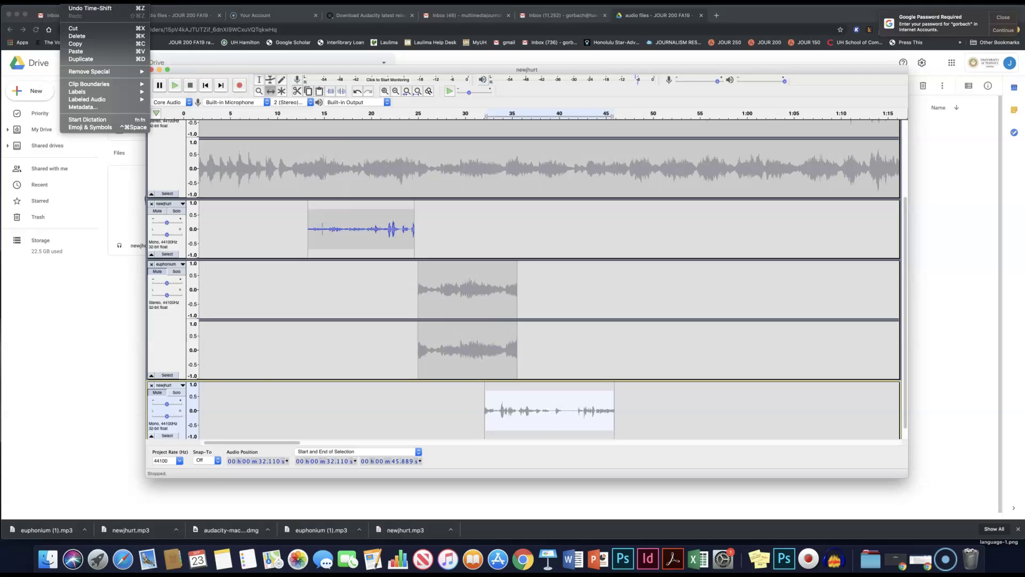
pyautogui.click(71, 8)
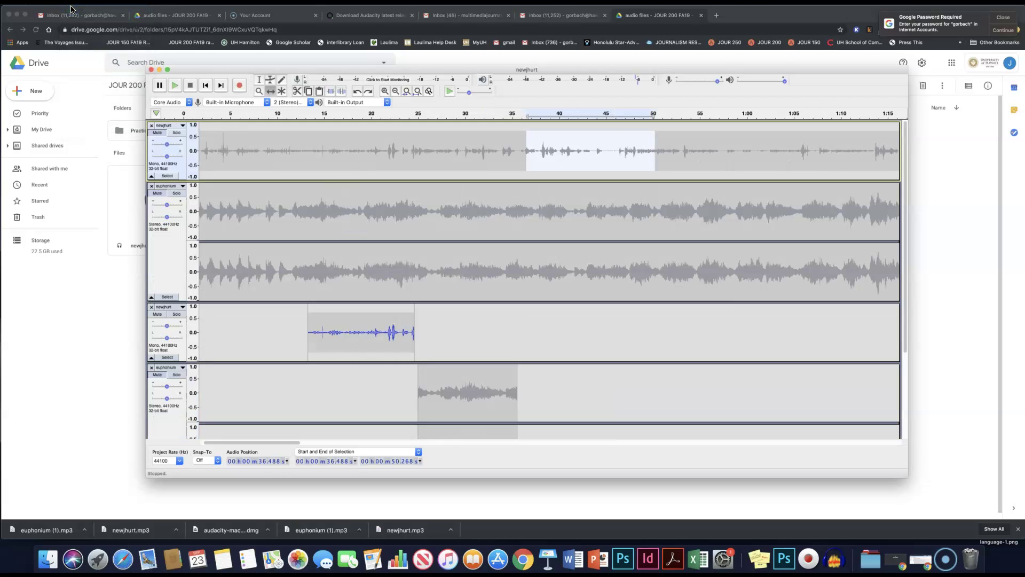
# Redo the duplication of the second newjhurt section and undo it again
pyautogui.press('super+d')
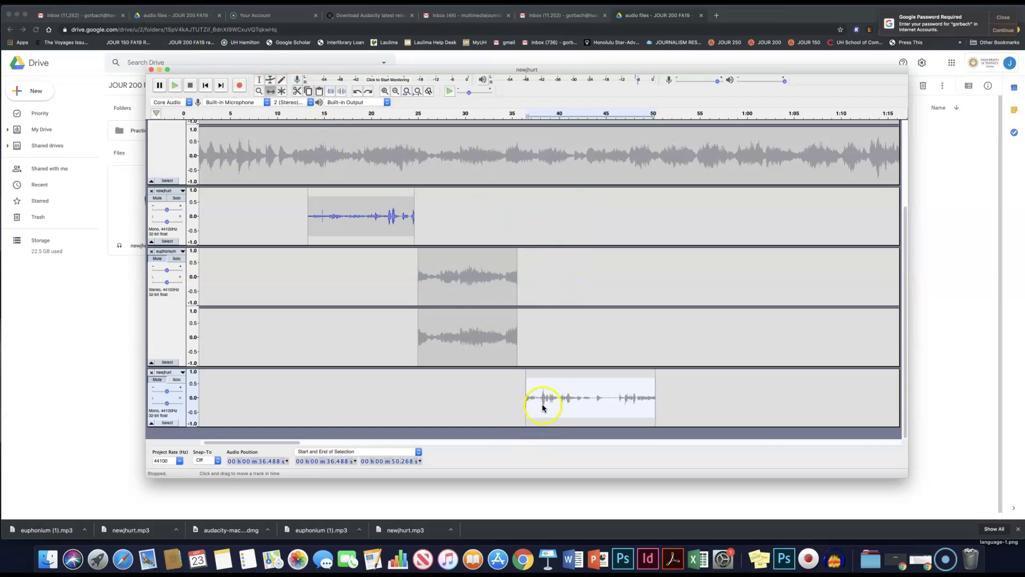
pyautogui.click(72, 2)
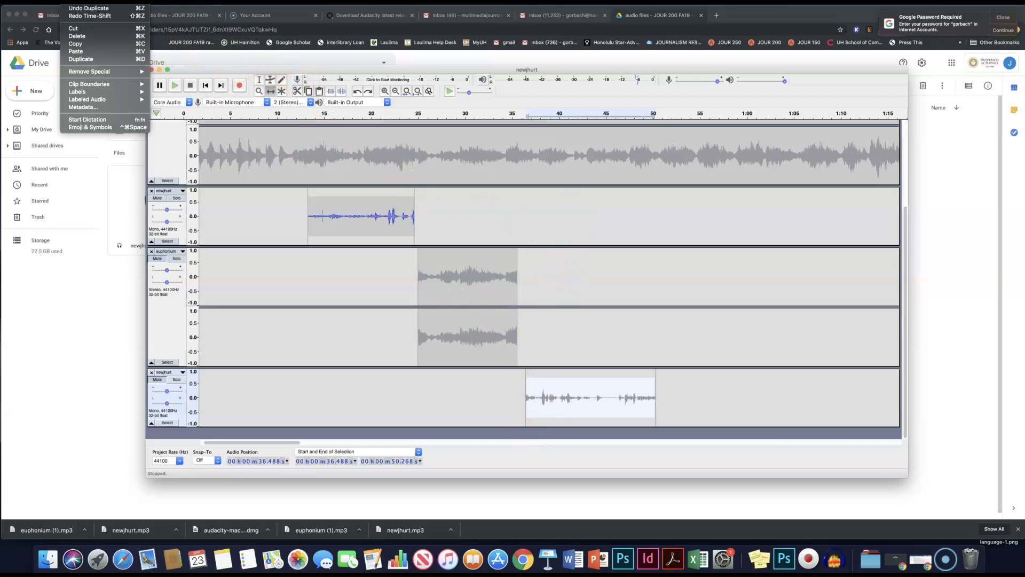
pyautogui.click(78, 8)
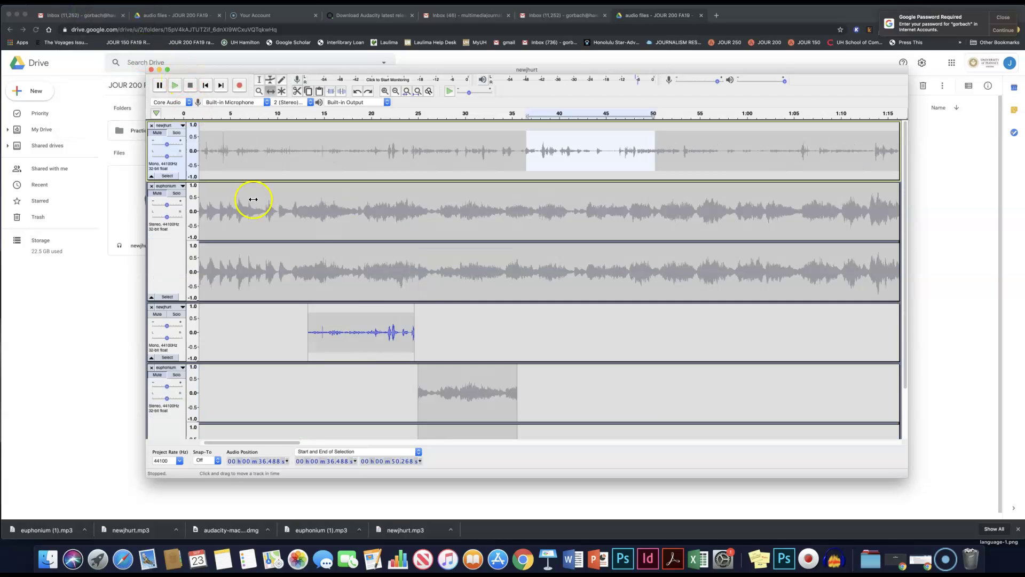
pyautogui.scroll(-3, 458, 373)
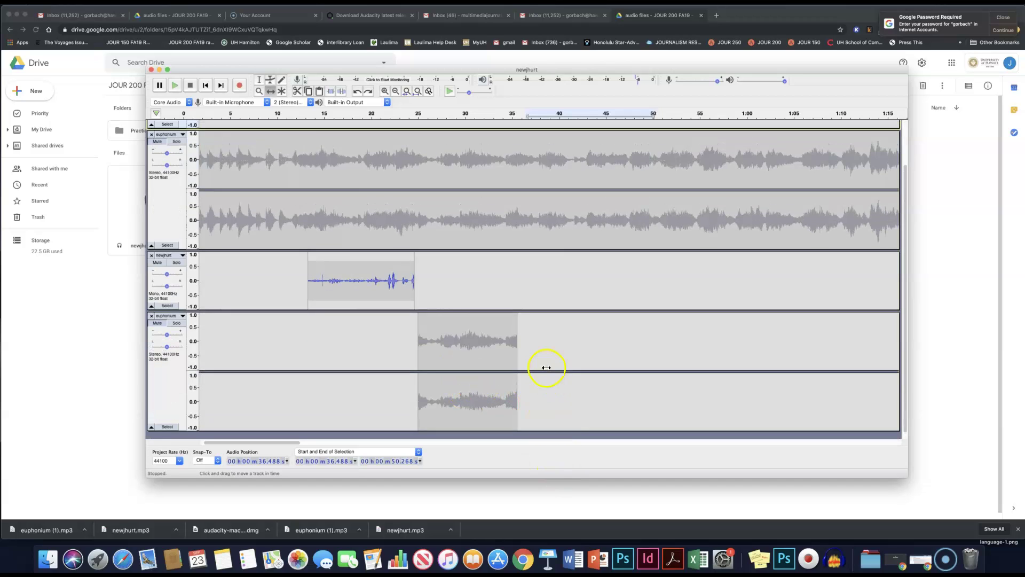
pyautogui.scroll(3, 542, 363)
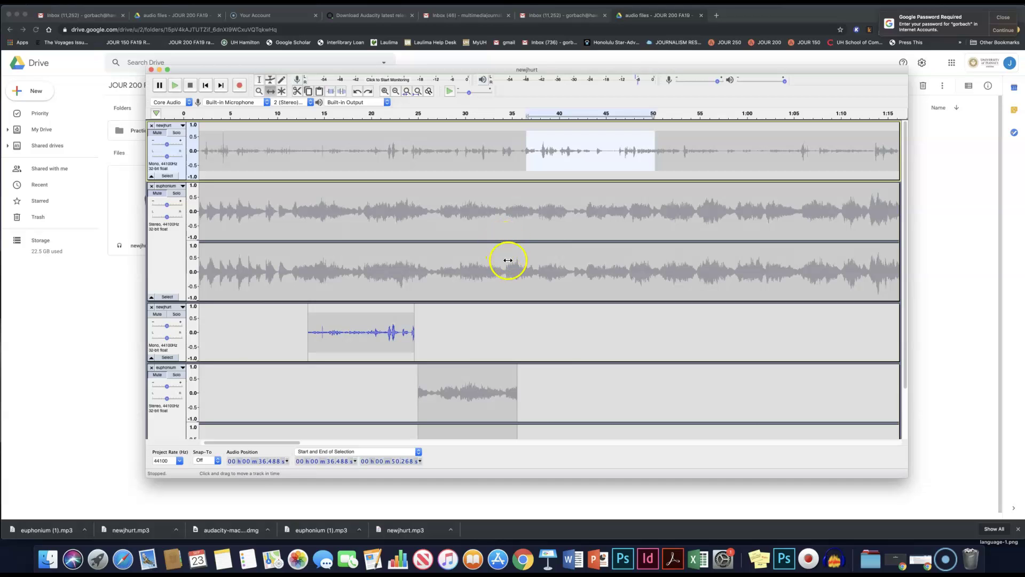
pyautogui.scroll(-5, 509, 260)
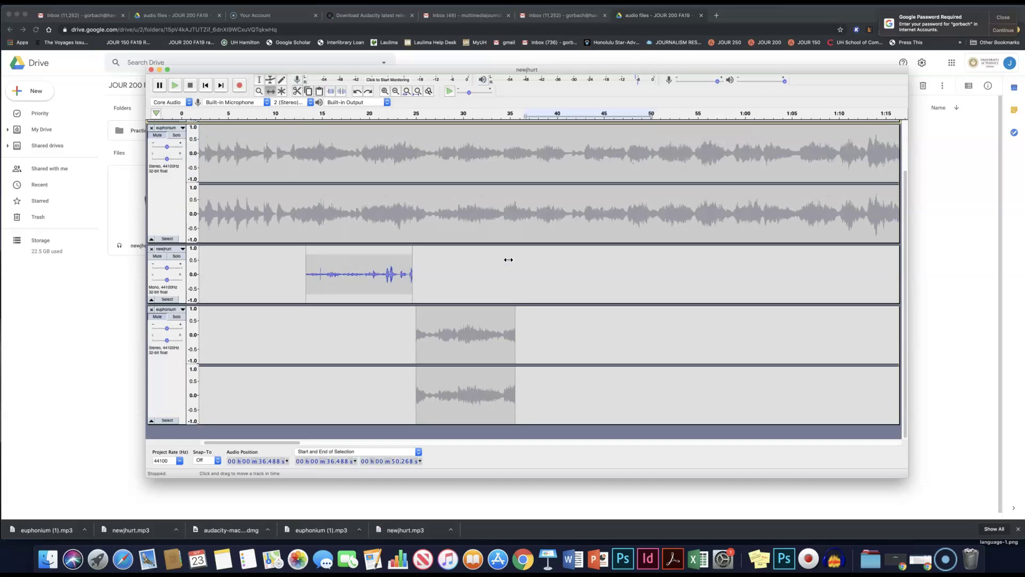
pyautogui.click(473, 224)
pyautogui.scroll(5, 476, 236)
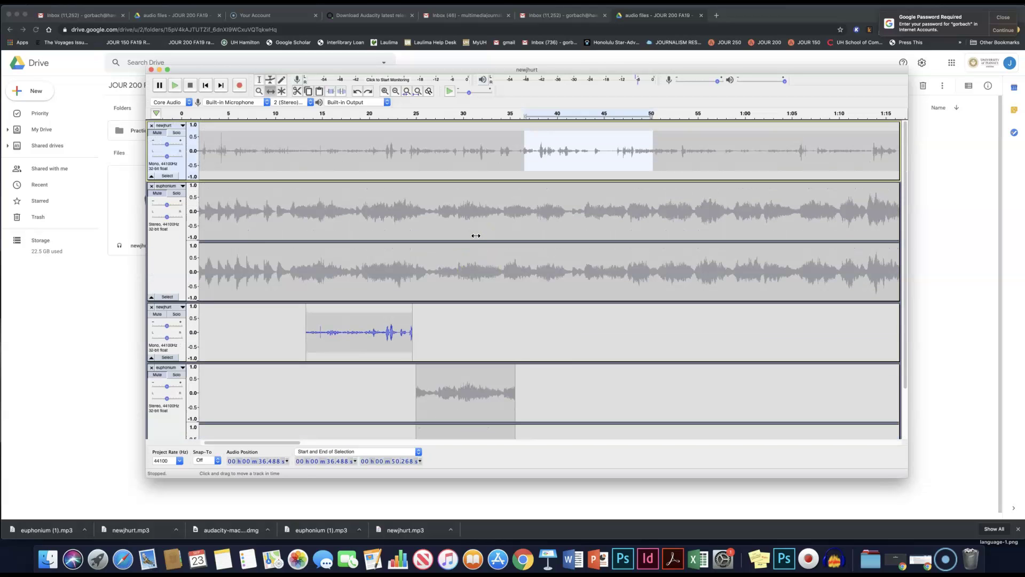
pyautogui.scroll(-5, 476, 235)
pyautogui.scroll(5, 476, 236)
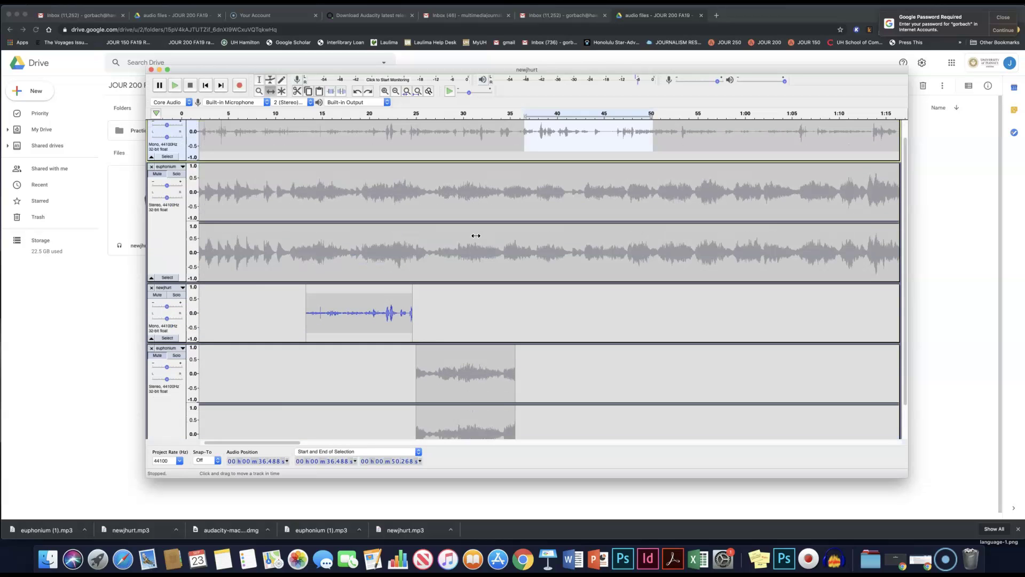
pyautogui.scroll(-5, 476, 236)
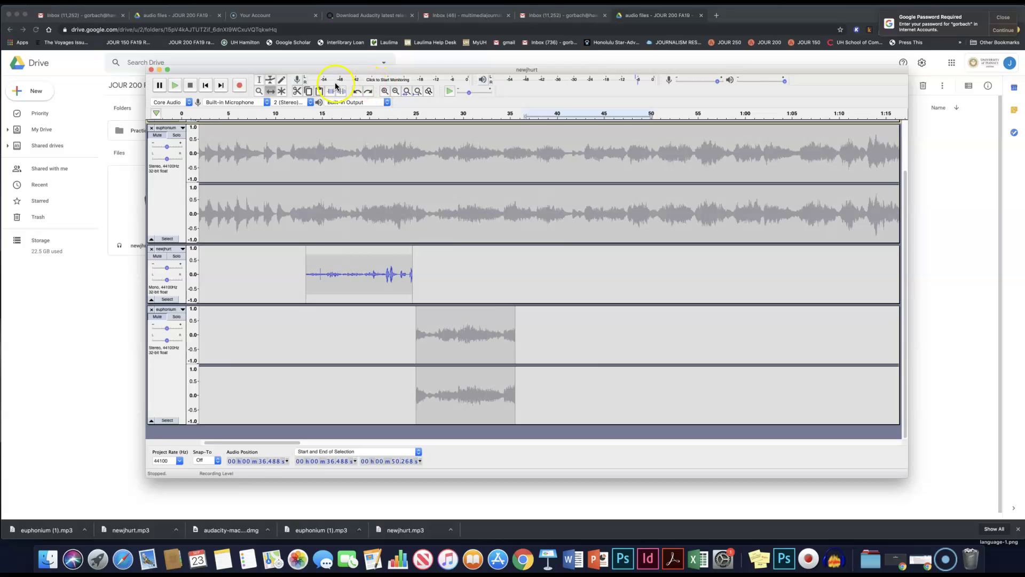
# Add envelope points to the duplicated newjhurt clip with the Envelope Tool and lower its amplitude at about 16.5 s
pyautogui.click(270, 80)
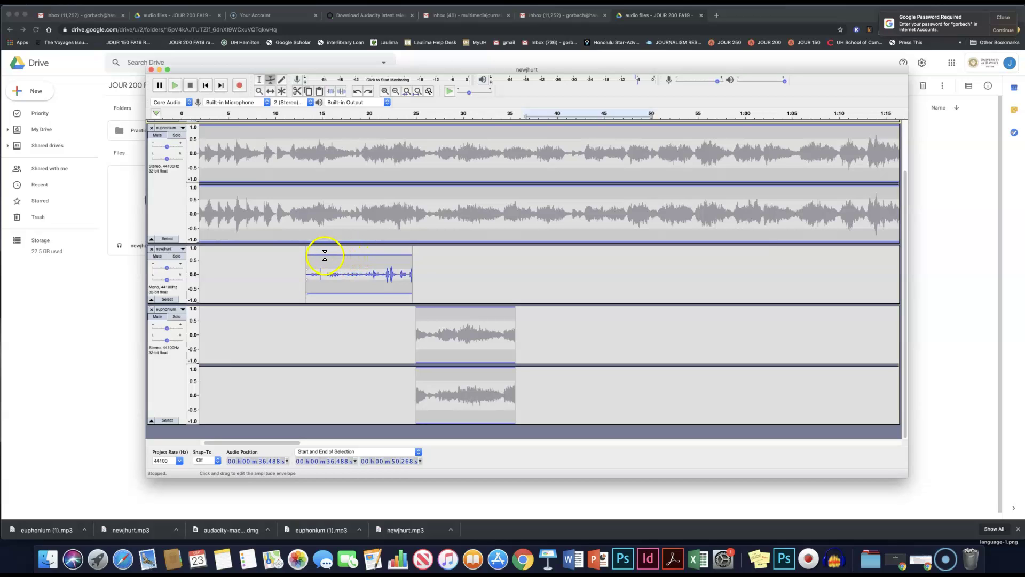
pyautogui.moveTo(313, 255); pyautogui.dragTo(329, 254)
pyautogui.click(337, 255)
pyautogui.click(335, 255)
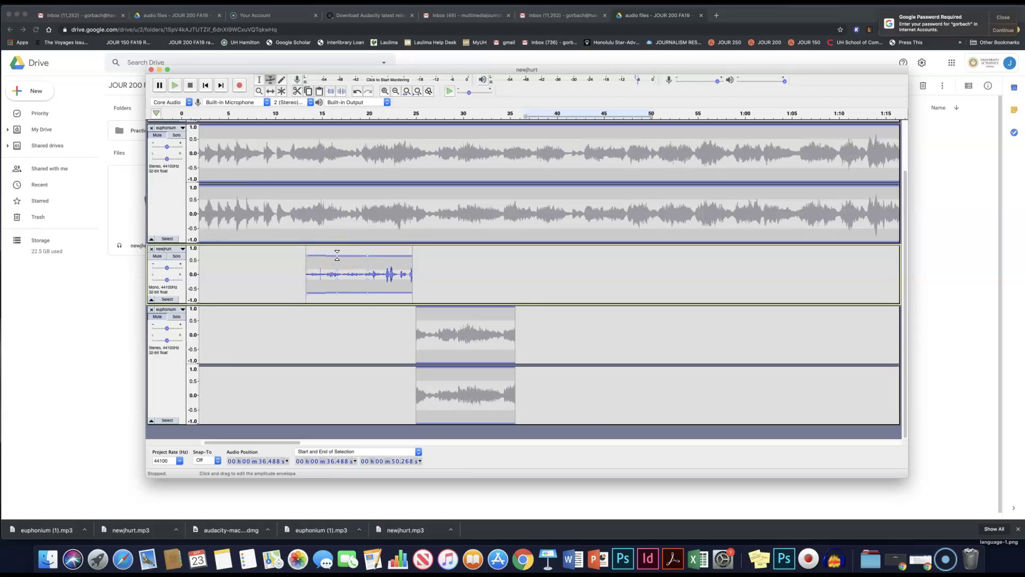
pyautogui.moveTo(337, 255); pyautogui.dragTo(336, 266)
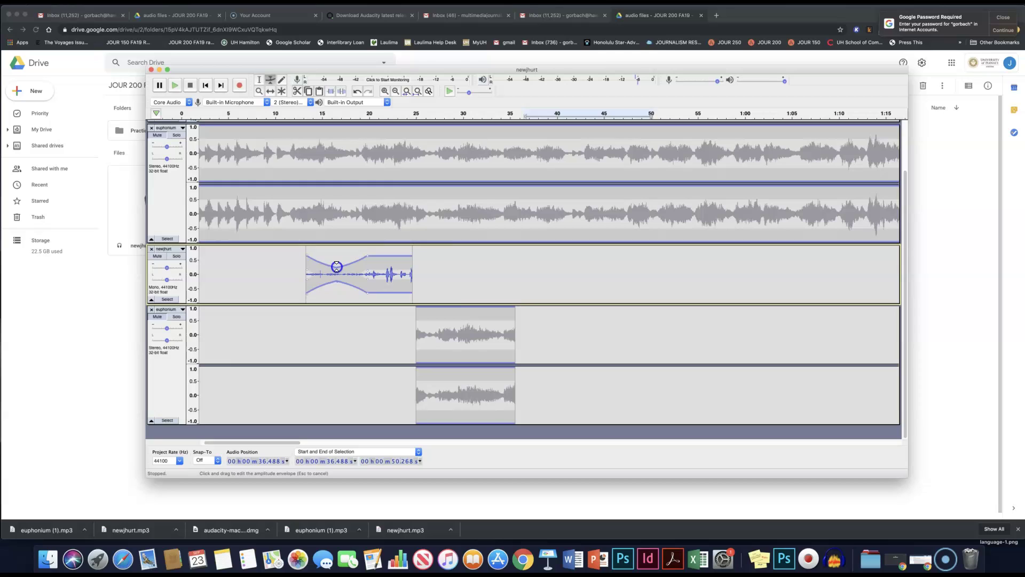
pyautogui.moveTo(336, 267); pyautogui.dragTo(336, 266)
# Play the duplicated newjhurt clip from about 12.1 s with the Selection Tool to check its envelope volume dip
pyautogui.click(260, 79)
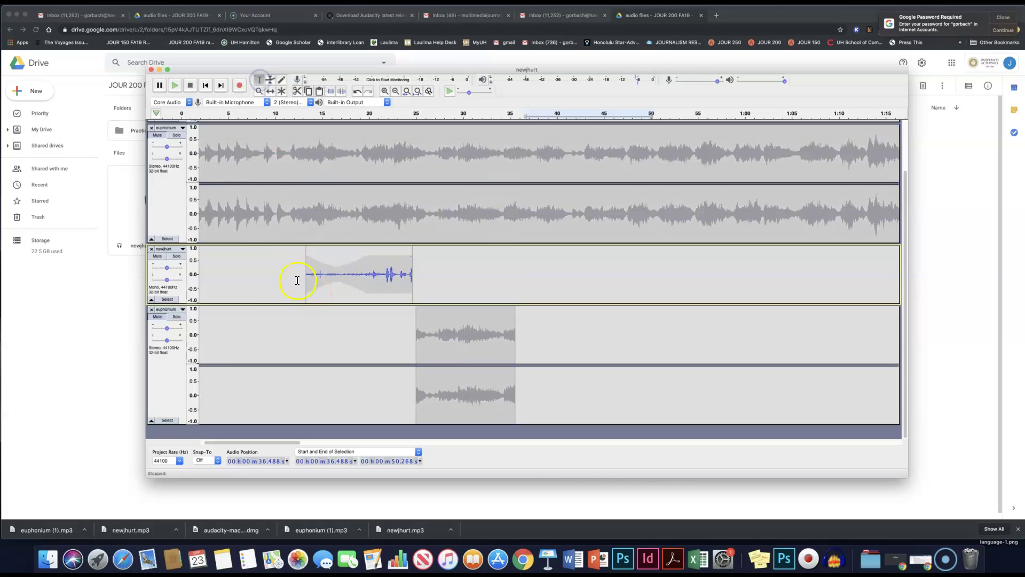
pyautogui.click(294, 265)
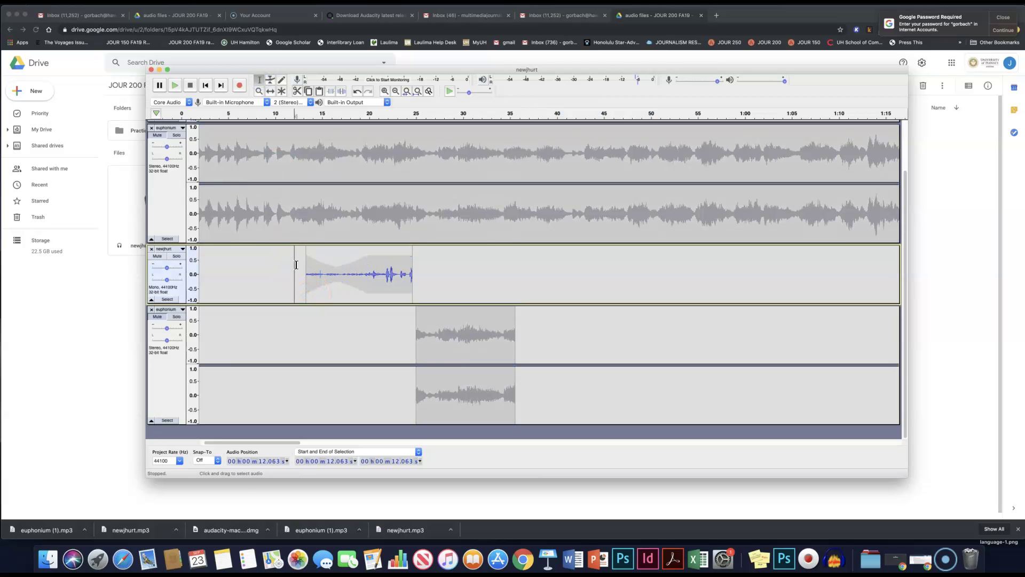
pyautogui.press('space')
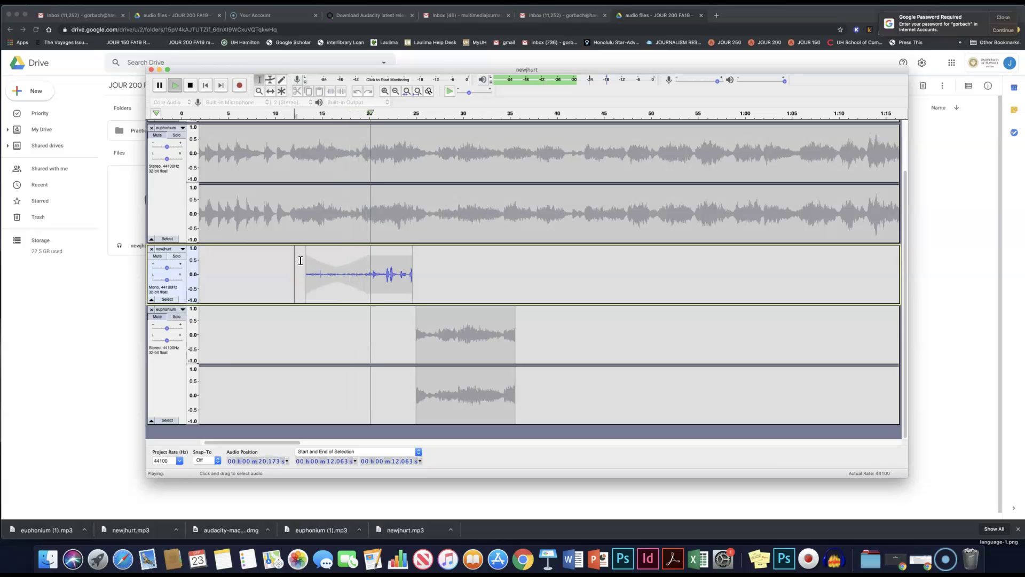
pyautogui.press('space')
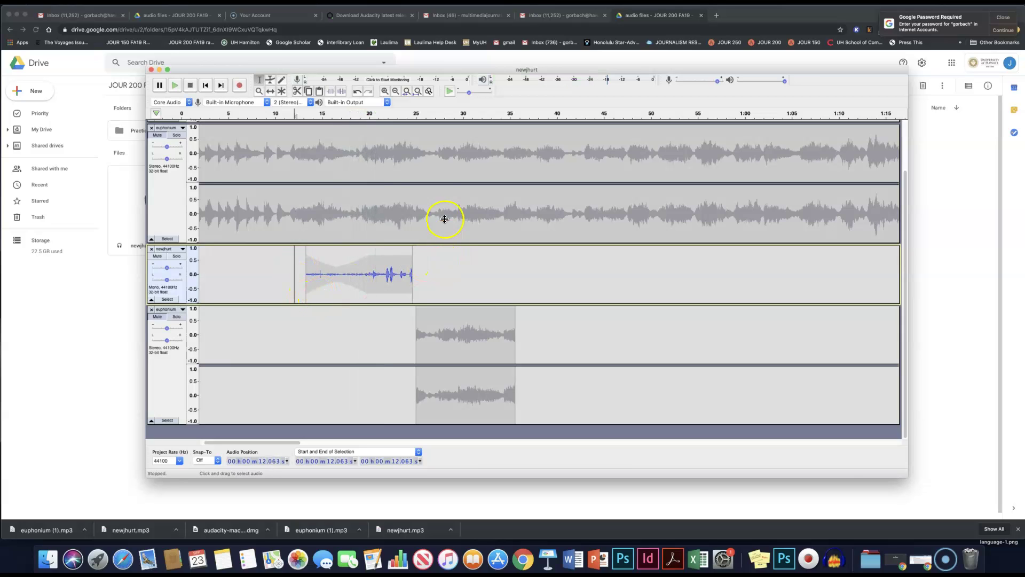
# Add envelope points to the duplicated euphonium clip with the Envelope Tool and lower its amplitude at about 27.5 s
pyautogui.click(270, 79)
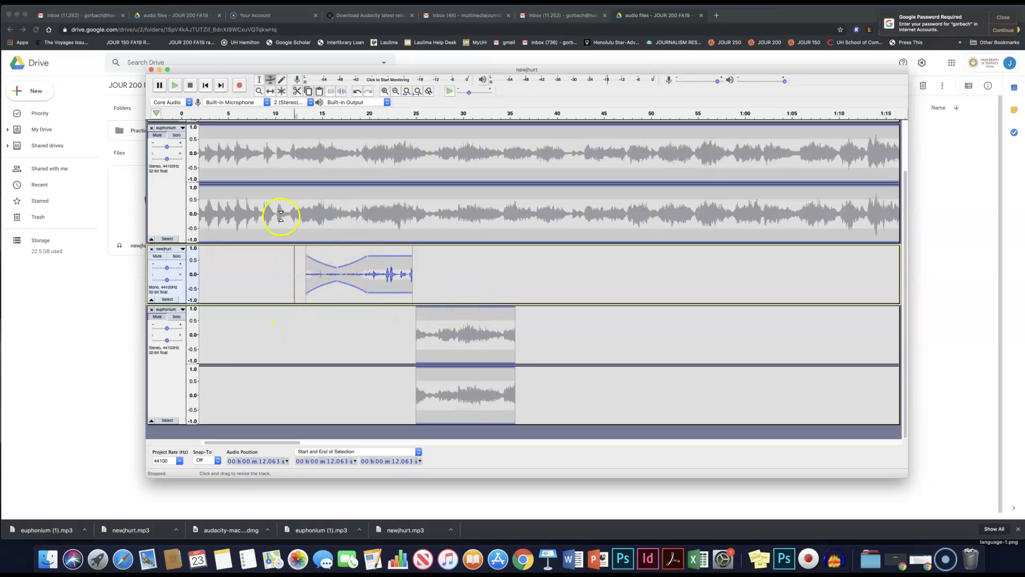
pyautogui.click(259, 79)
pyautogui.click(346, 320)
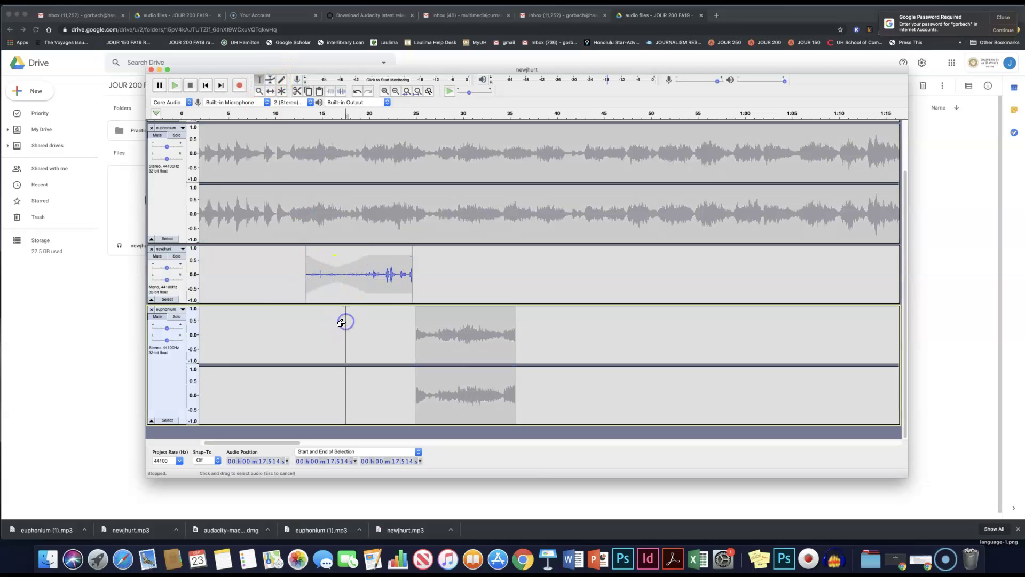
pyautogui.click(271, 79)
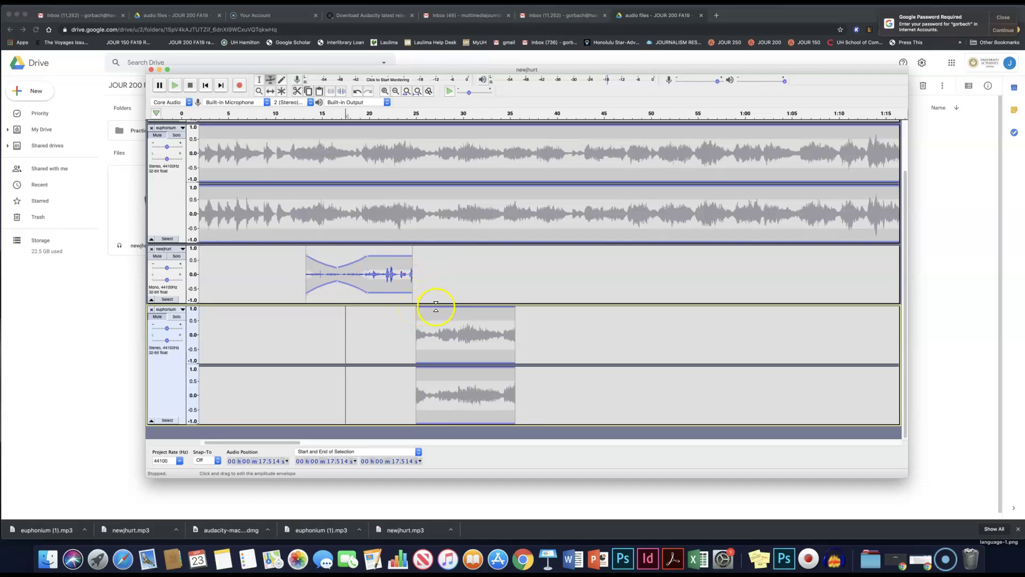
pyautogui.click(417, 308)
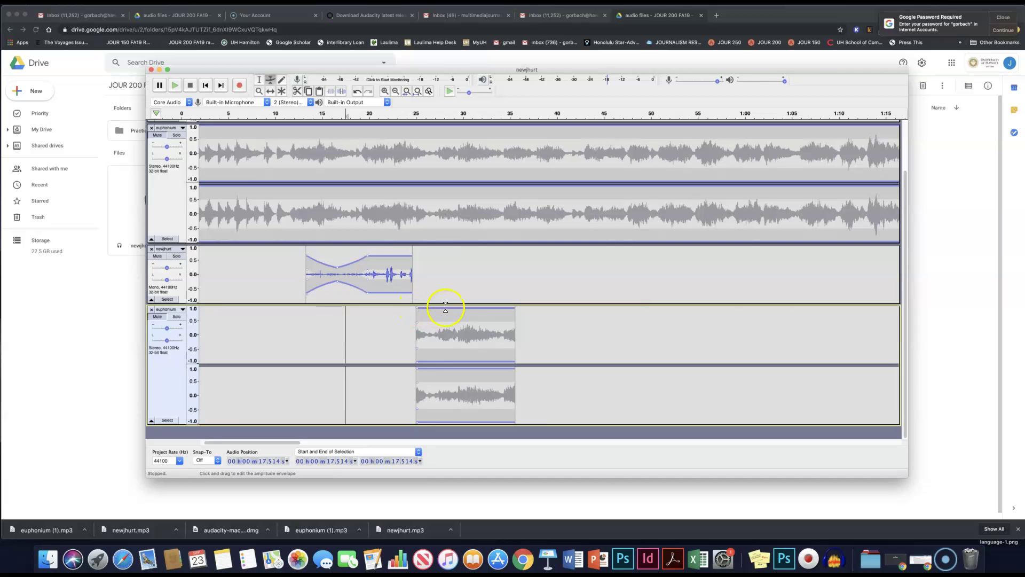
pyautogui.click(469, 307)
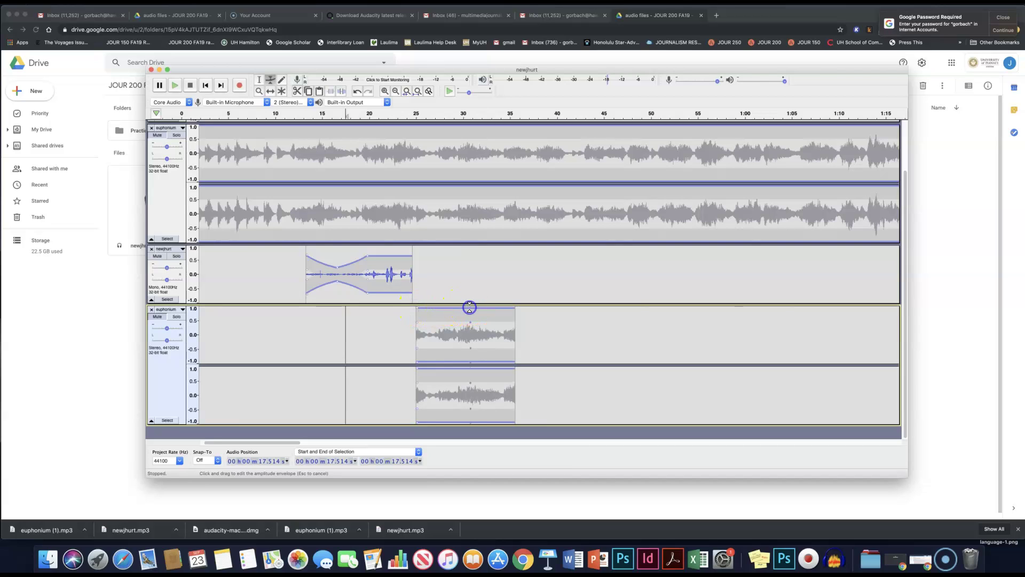
pyautogui.click(440, 307)
pyautogui.moveTo(440, 307); pyautogui.dragTo(438, 332)
pyautogui.scroll(1, 436, 327)
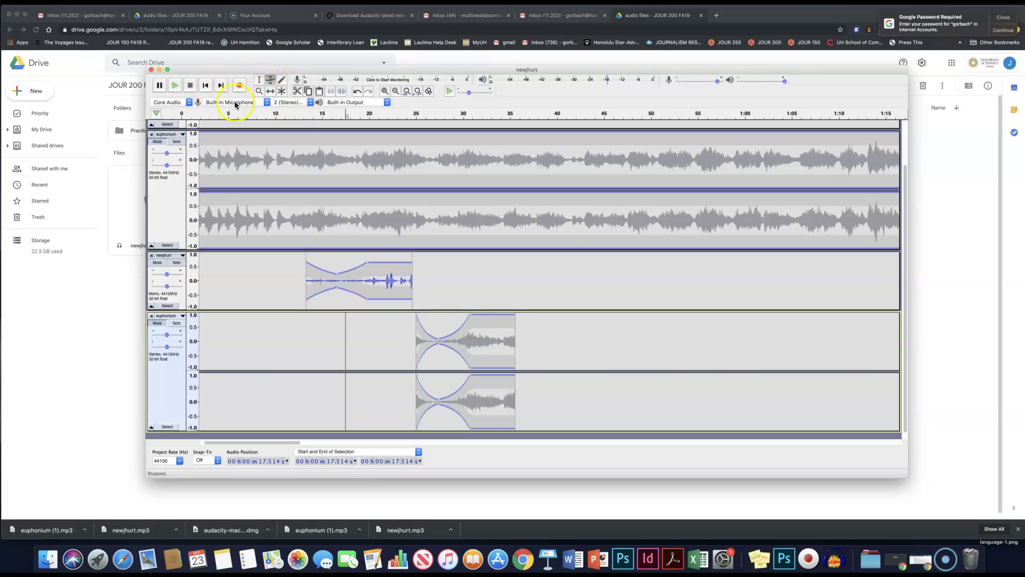
# Play the project from about 24.1 s to listen to the duplicated euphonium clip's envelope
pyautogui.click(258, 80)
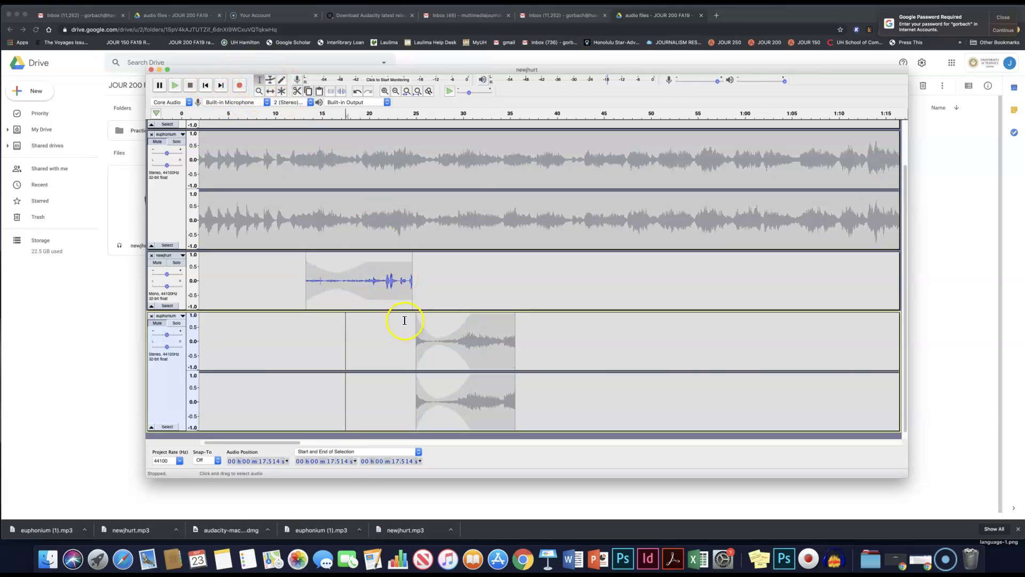
pyautogui.click(407, 320)
pyautogui.press('space')
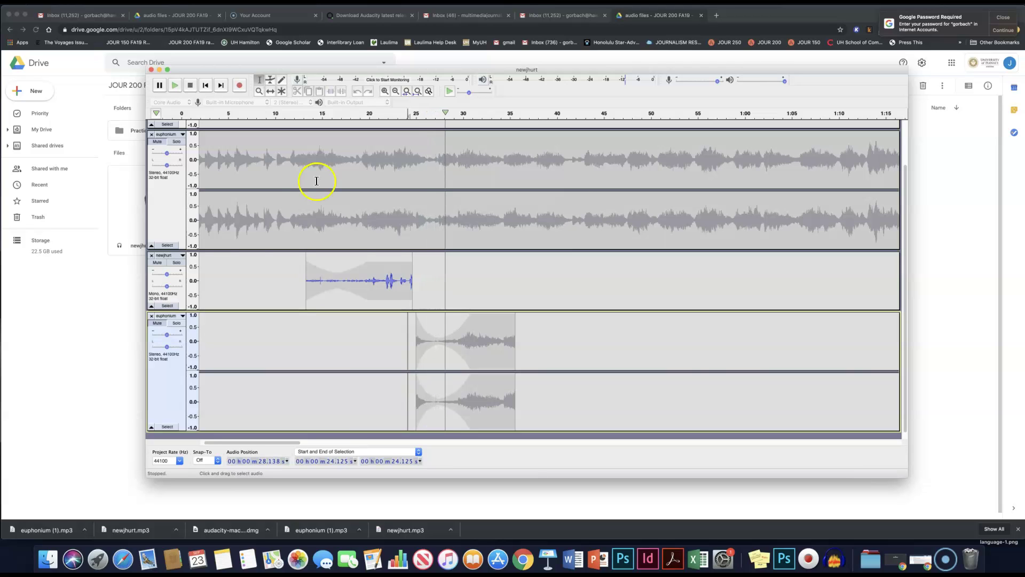
pyautogui.press('space')
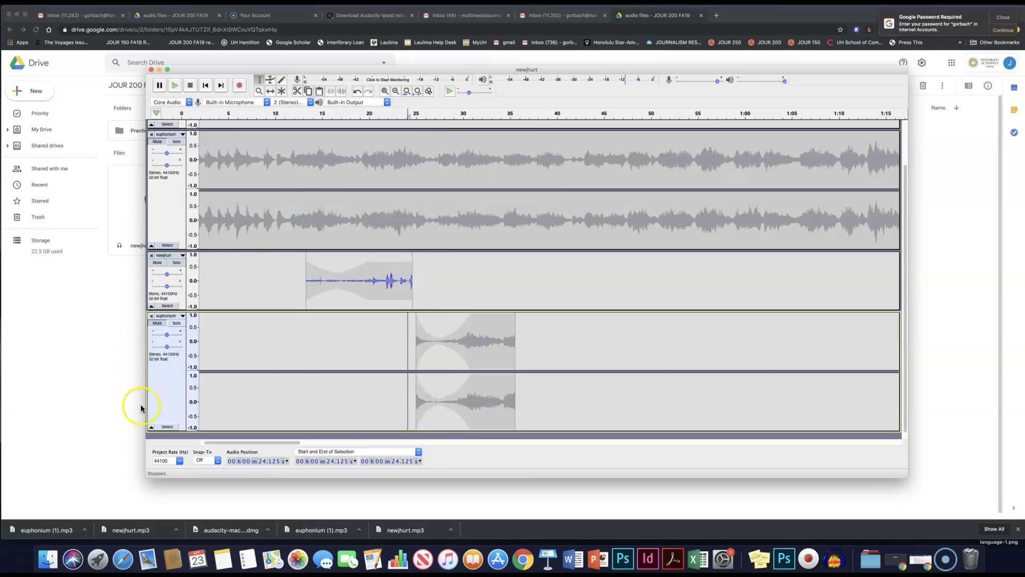
# Solo the duplicated euphonium track and play it from about 23.9 s
pyautogui.click(405, 325)
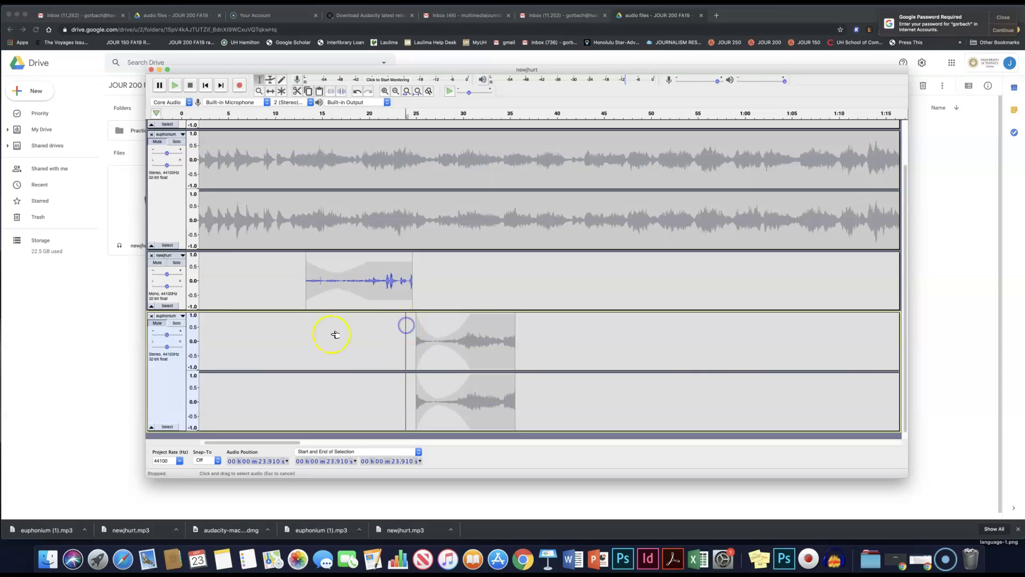
pyautogui.click(154, 323)
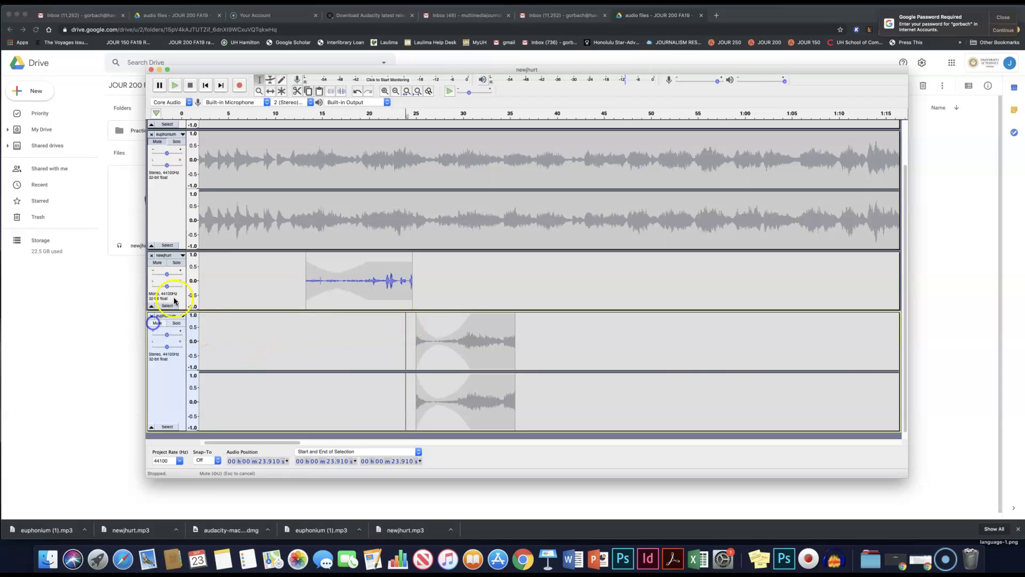
pyautogui.click(157, 263)
pyautogui.moveTo(325, 309); pyautogui.dragTo(351, 313)
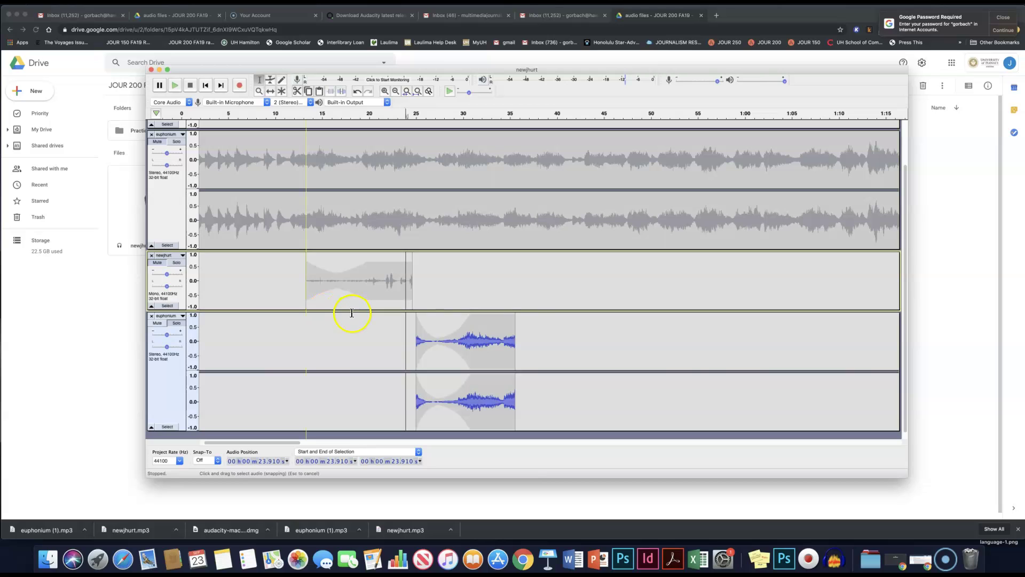
pyautogui.press('space')
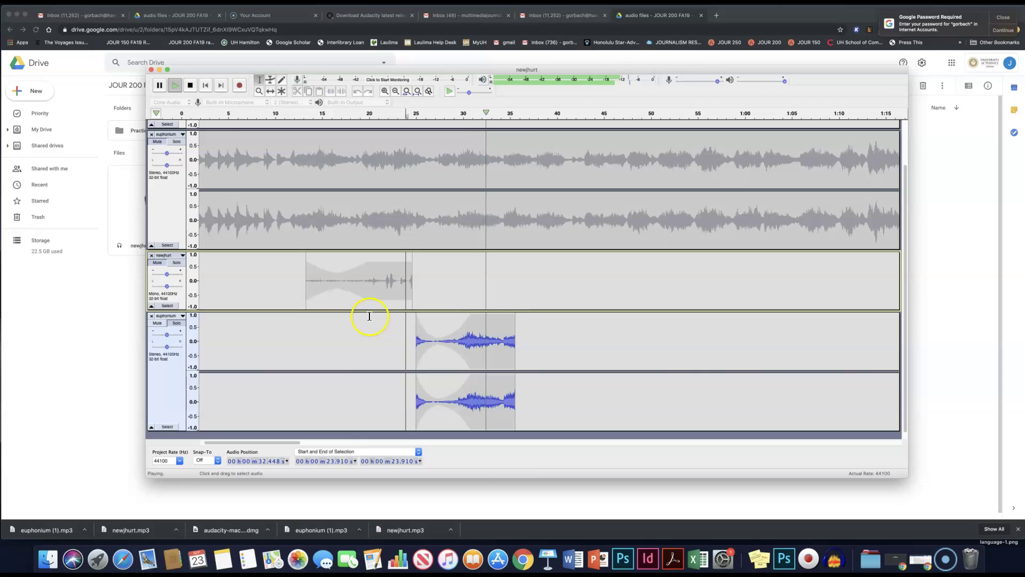
pyautogui.press('space')
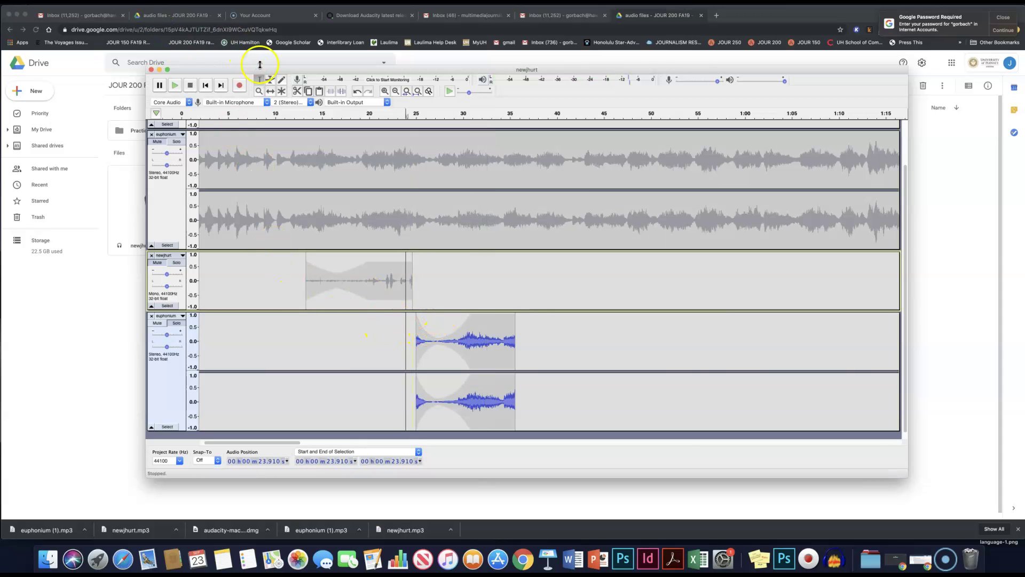
# Lower the duplicated euphonium clip's envelope dip at about 27.5 s to near silence and play the result from about 23.9 s
pyautogui.click(270, 79)
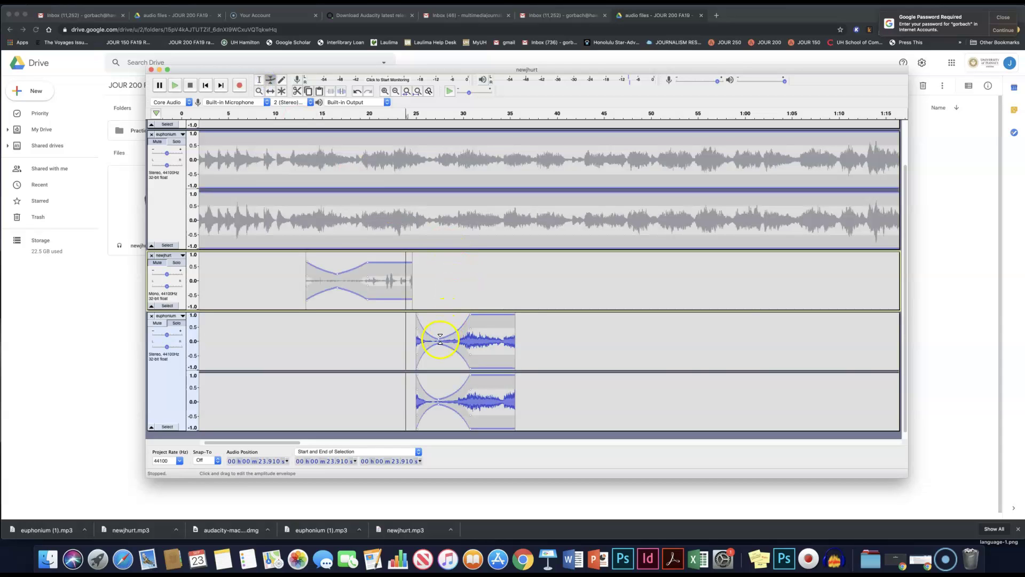
pyautogui.moveTo(438, 339)
pyautogui.mouseDown()
pyautogui.moveTo(428, 338)
pyautogui.moveTo(439, 340)
pyautogui.mouseUp()
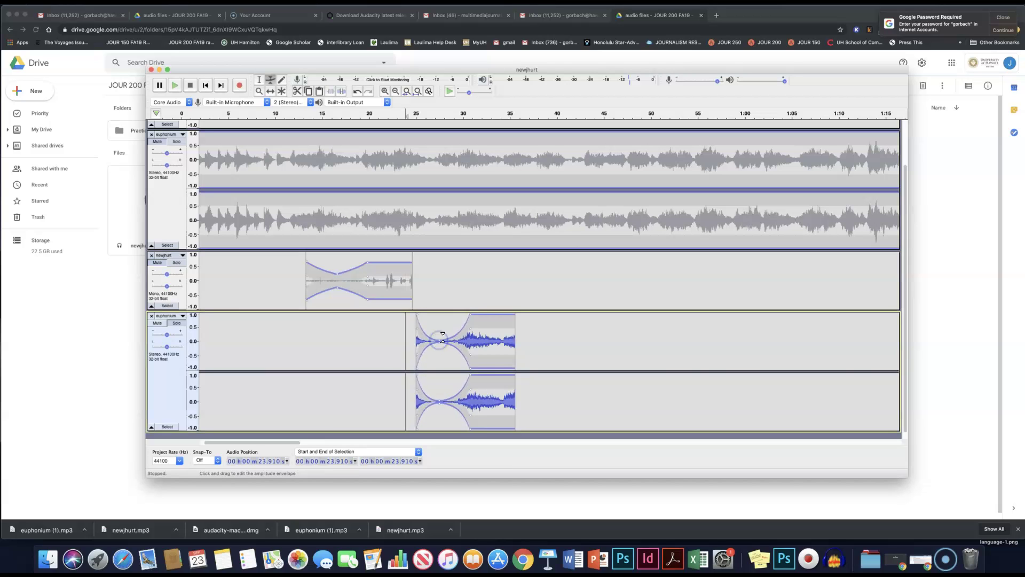
pyautogui.press('space')
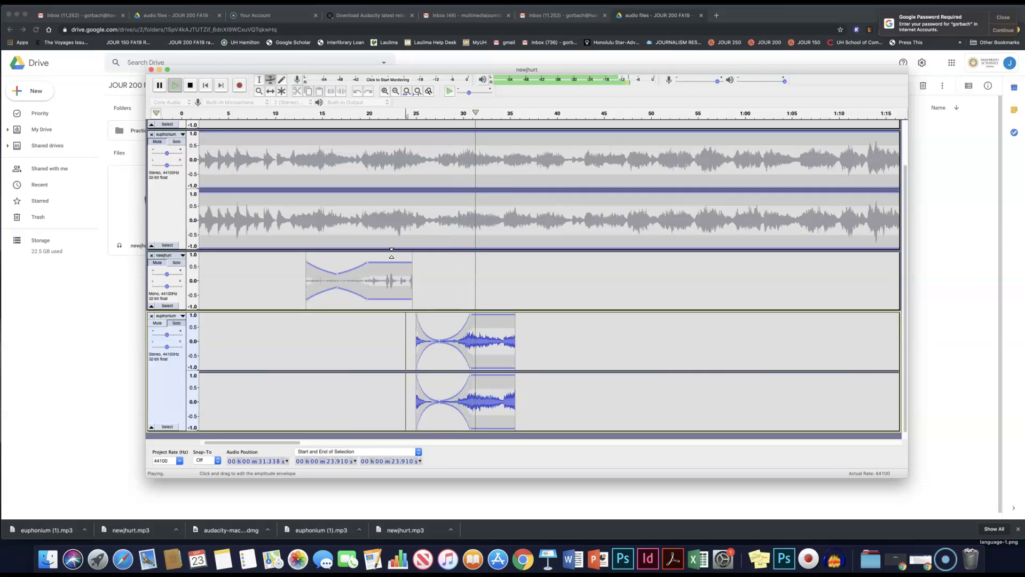
pyautogui.press('space')
# Pull the envelope down at the end of the duplicated euphonium clip to fade it out, and play the clip back
pyautogui.click(499, 411)
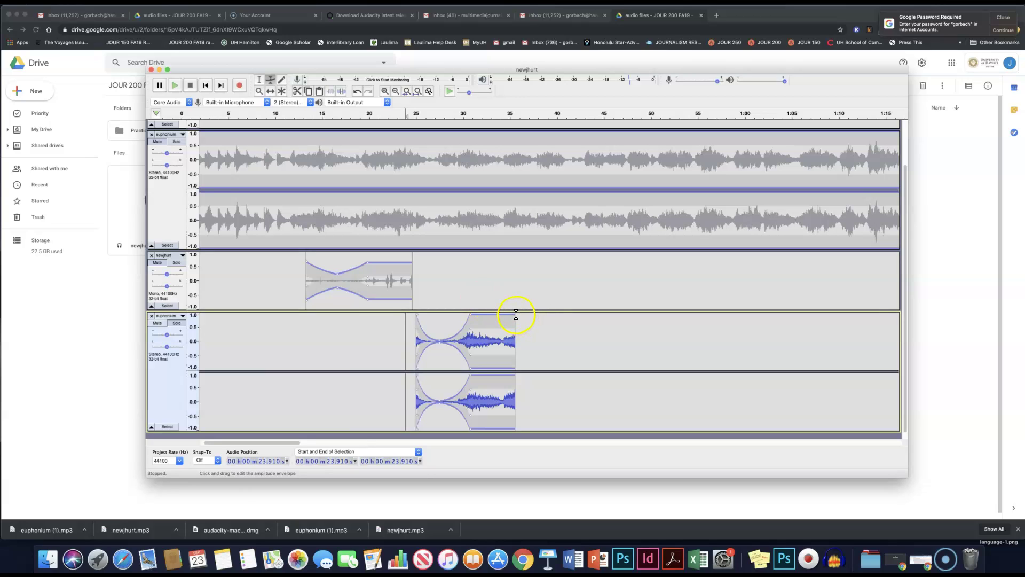
pyautogui.moveTo(513, 314); pyautogui.dragTo(513, 339)
pyautogui.scroll(-1, 512, 339)
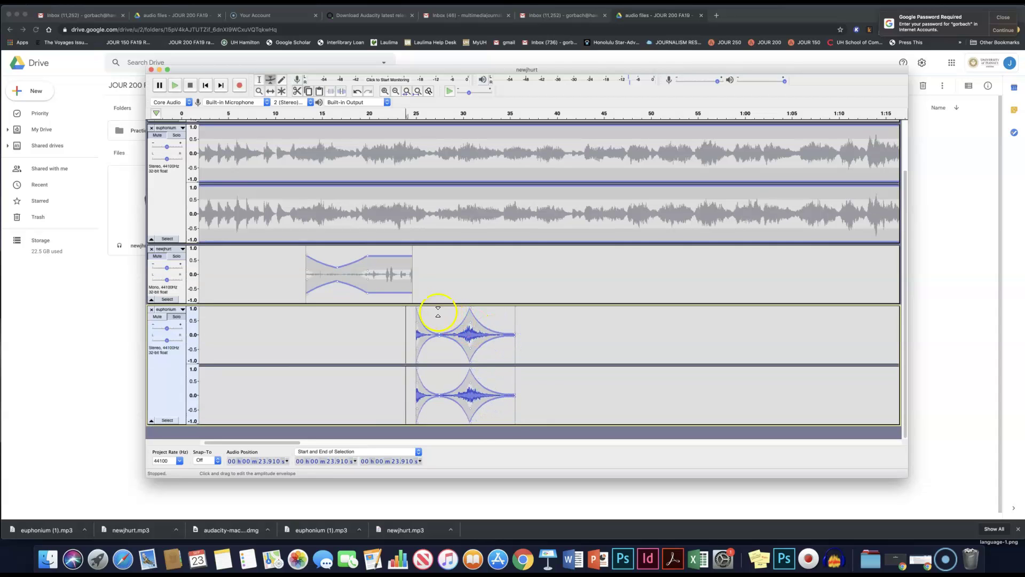
pyautogui.press('space')
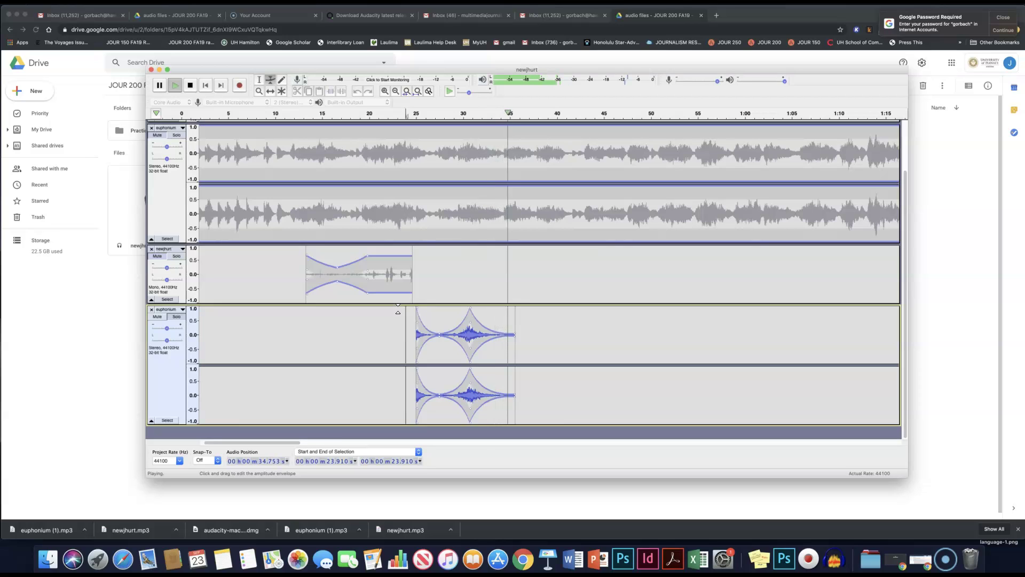
pyautogui.press('space')
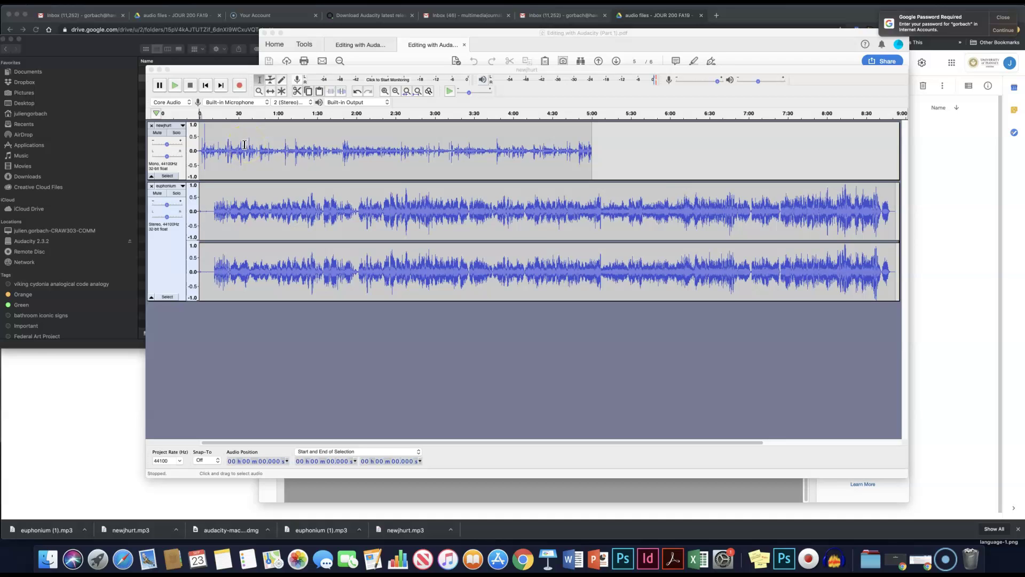
pyautogui.click(229, 148)
pyautogui.moveTo(225, 149); pyautogui.dragTo(261, 149)
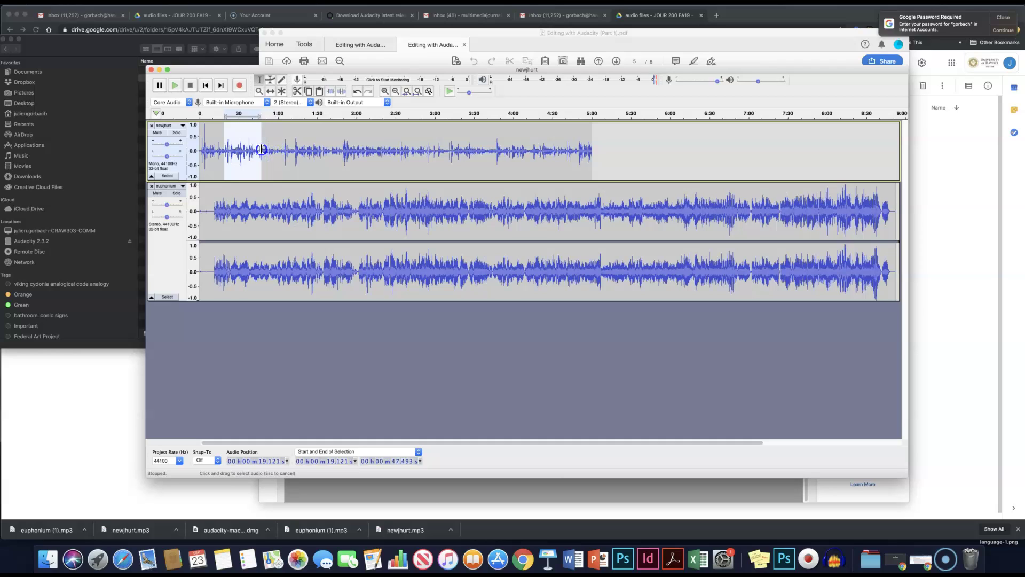
pyautogui.hscroll(1, 315, 127)
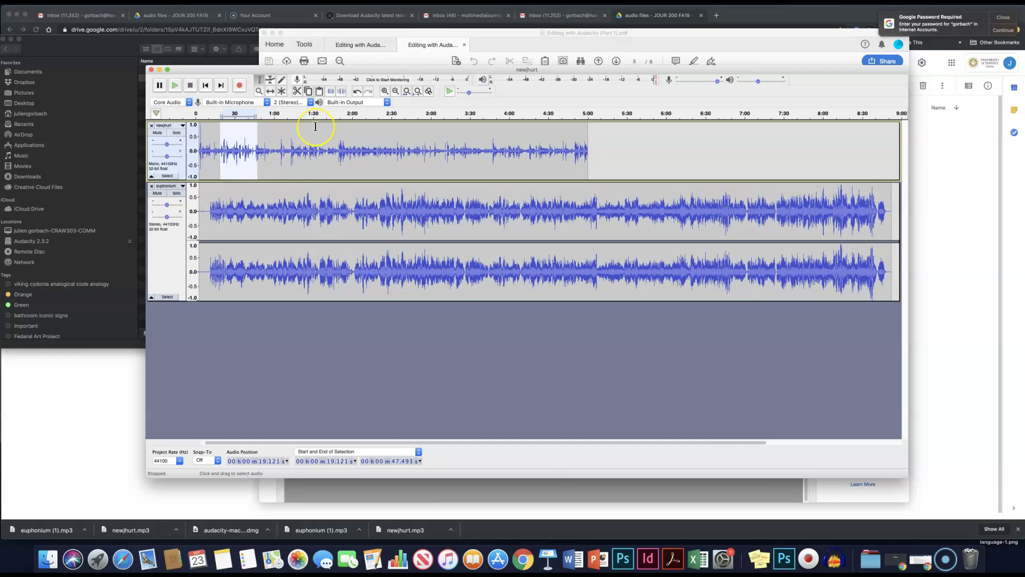
pyautogui.click(297, 144)
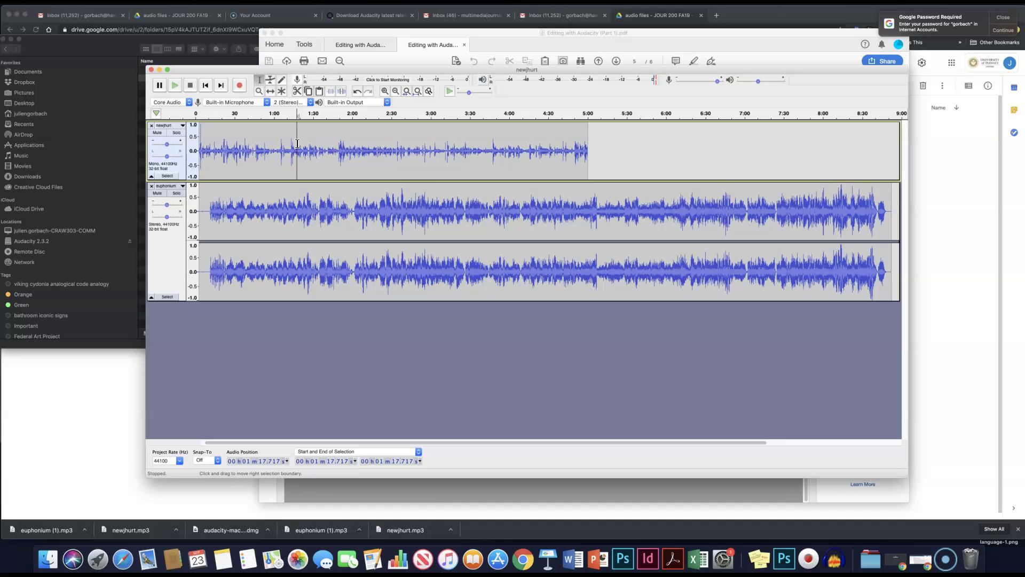
pyautogui.hscroll(-1, 347, 240)
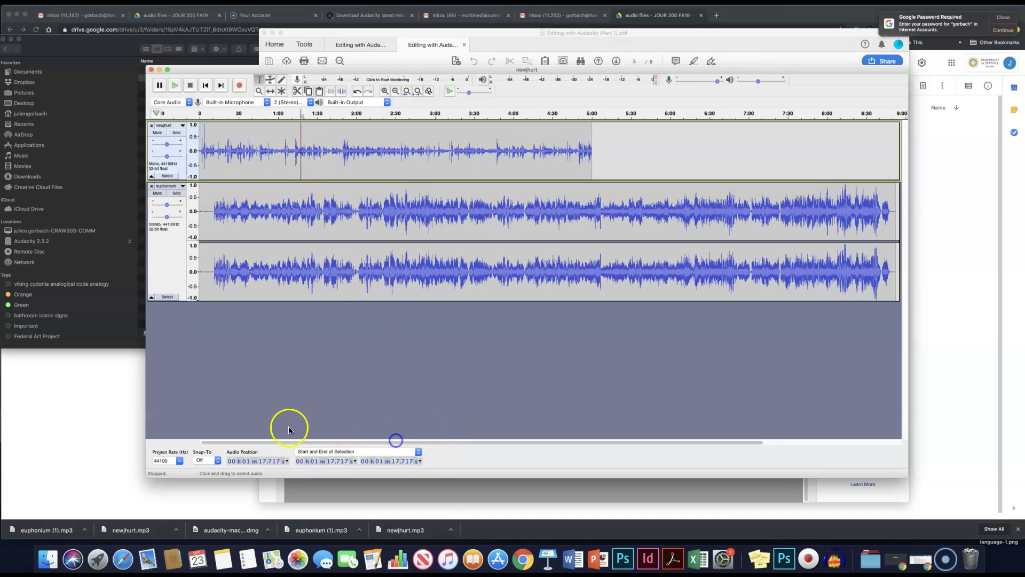
# Duplicate the newjhurt audio from about 8.1 to 14.4 s onto a new track
pyautogui.hotkey('ctrl', '1')
pyautogui.hotkey('ctrl', '1')
pyautogui.hotkey('ctrl', '1')
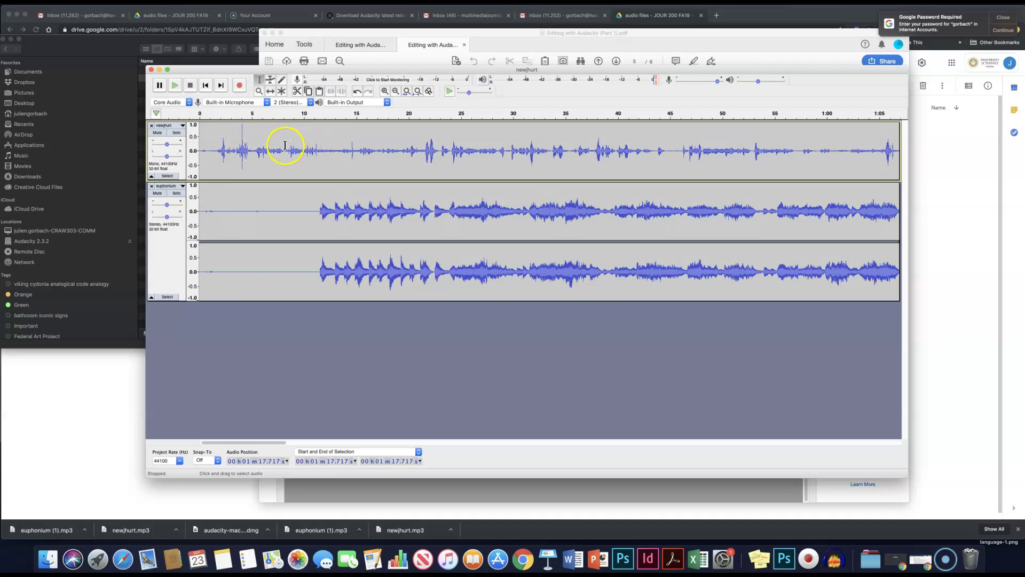
pyautogui.moveTo(284, 147); pyautogui.dragTo(348, 147)
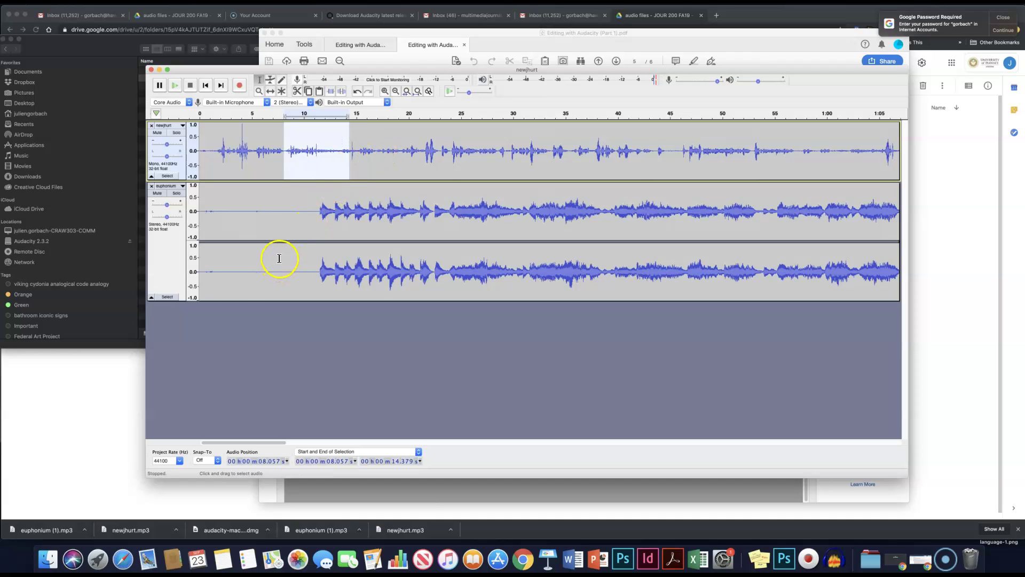
pyautogui.press('super+d')
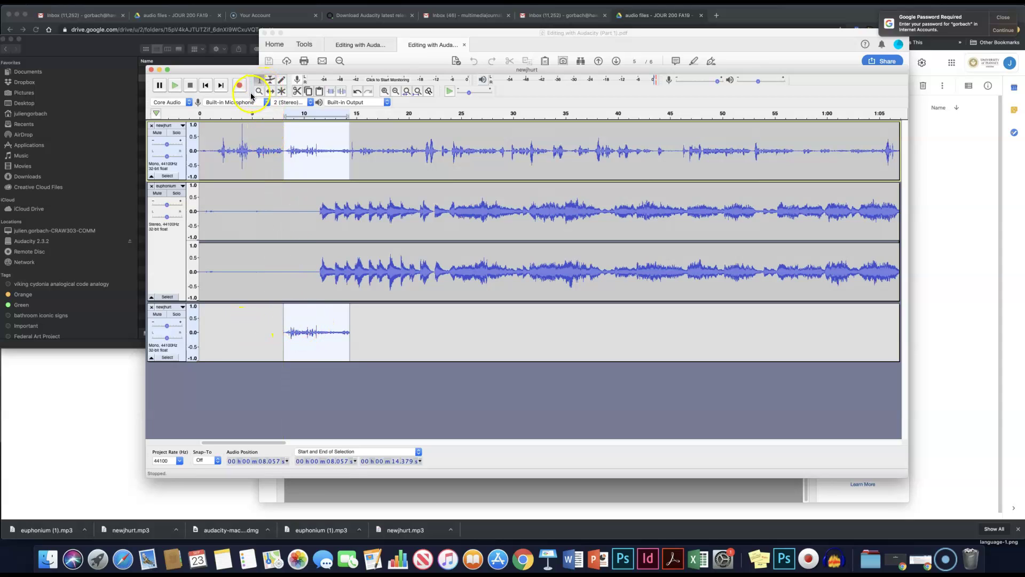
# Time-shift the duplicated newjhurt clip, together with the selected original, back to the start of the timeline
pyautogui.click(270, 81)
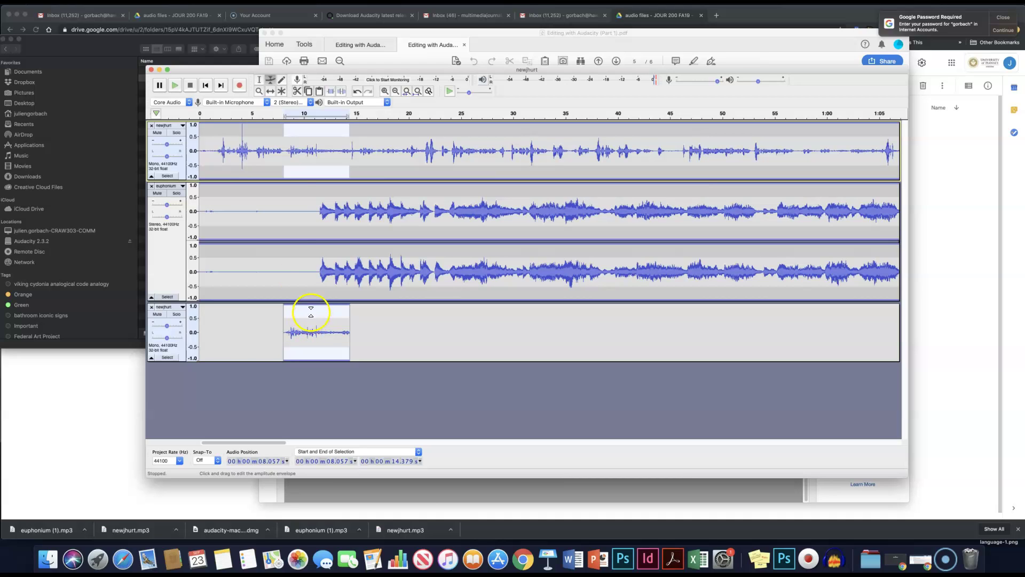
pyautogui.click(271, 92)
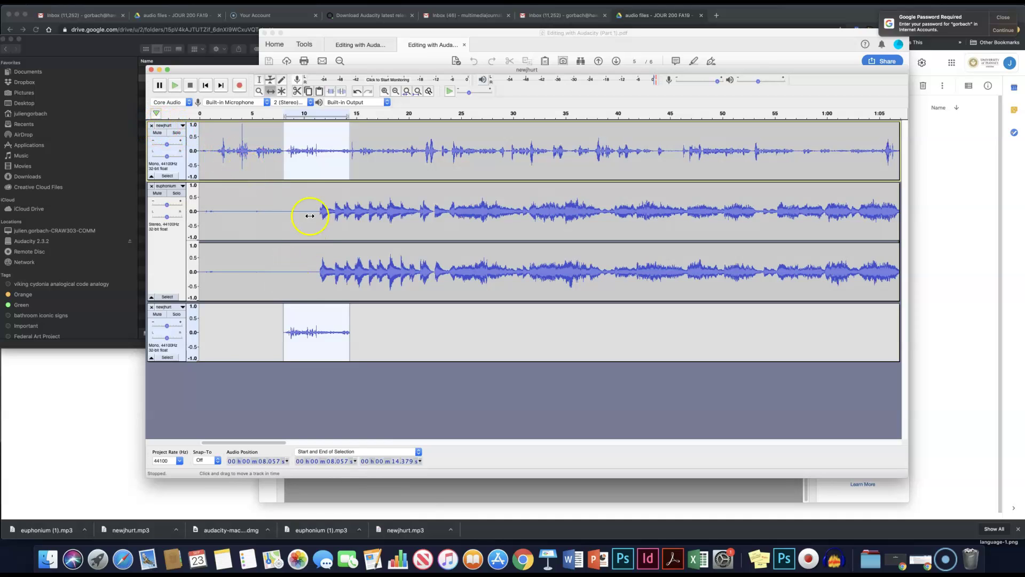
pyautogui.moveTo(304, 318); pyautogui.dragTo(199, 324)
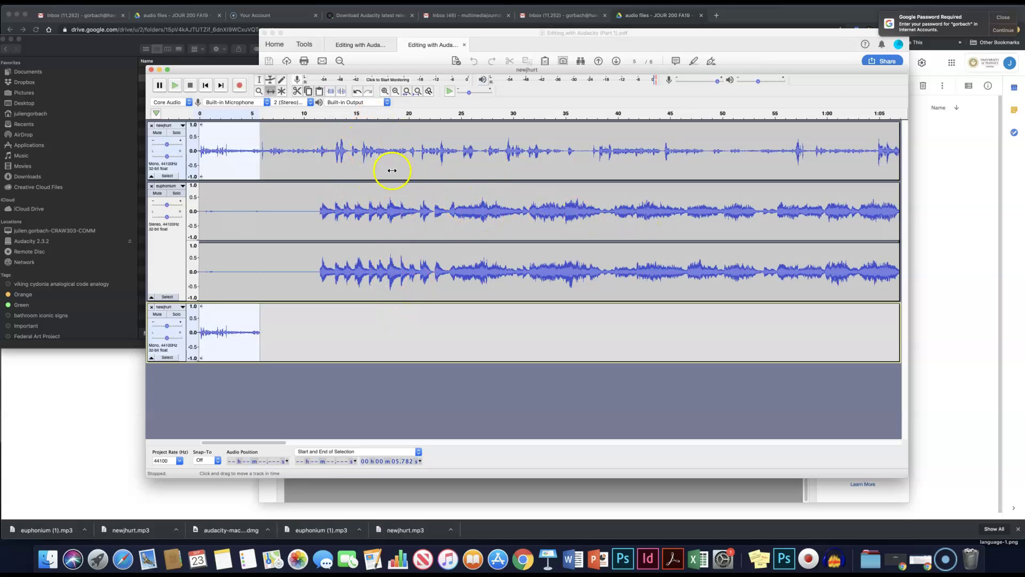
# Duplicate the euphonium audio from about 18.5 to 26.9 s onto a new track
pyautogui.click(258, 81)
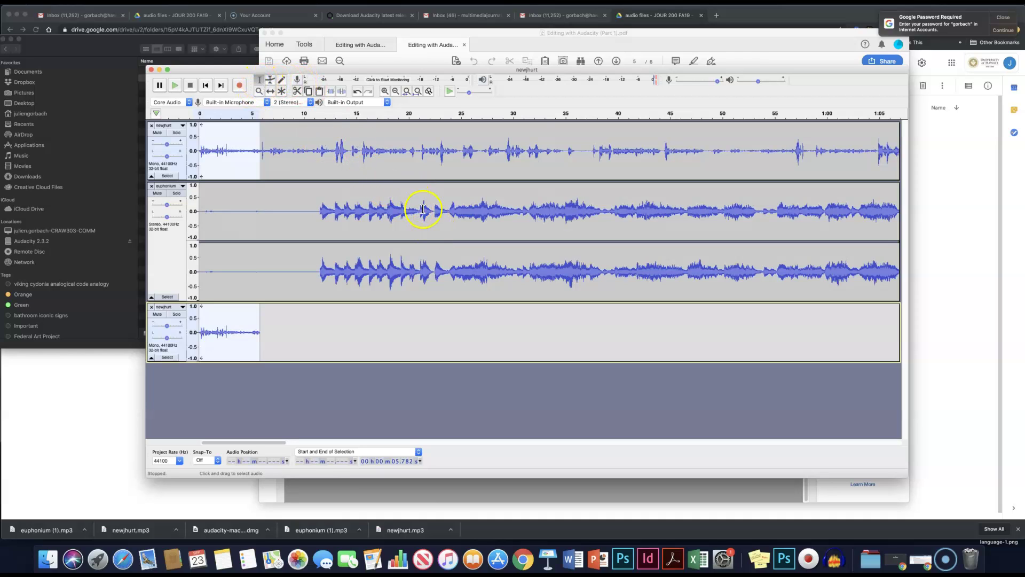
pyautogui.moveTo(393, 202); pyautogui.dragTo(480, 201)
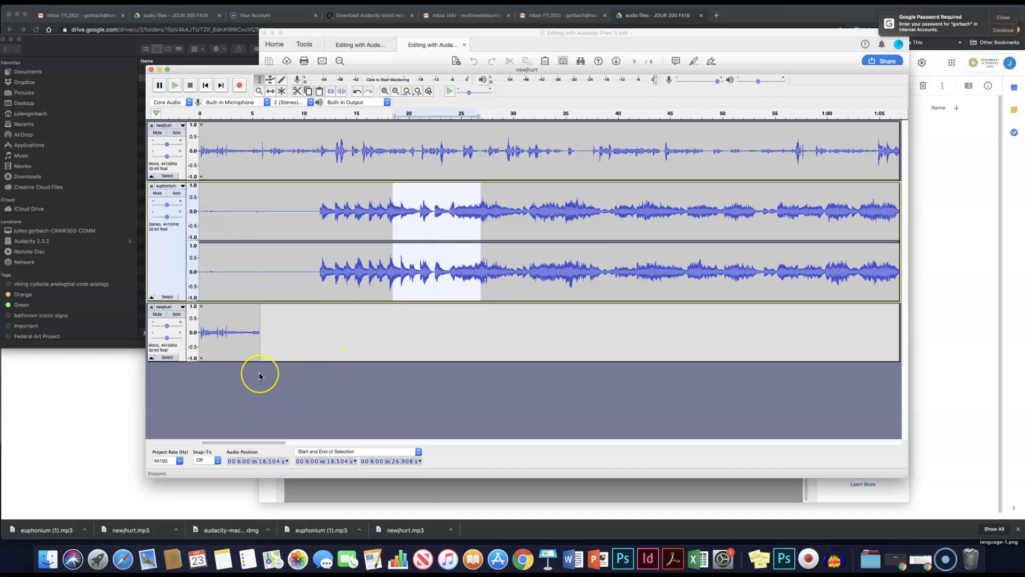
pyautogui.press('super+d')
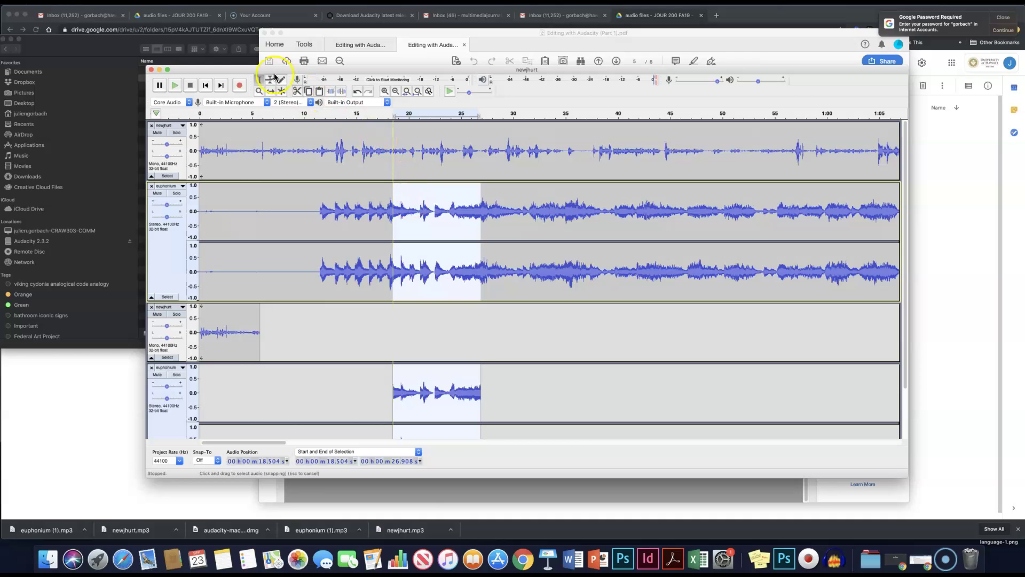
# Time-shift the duplicated euphonium clip, together with the selected original, so the clip starts at about 5 s
pyautogui.click(270, 91)
pyautogui.moveTo(372, 382); pyautogui.dragTo(302, 375)
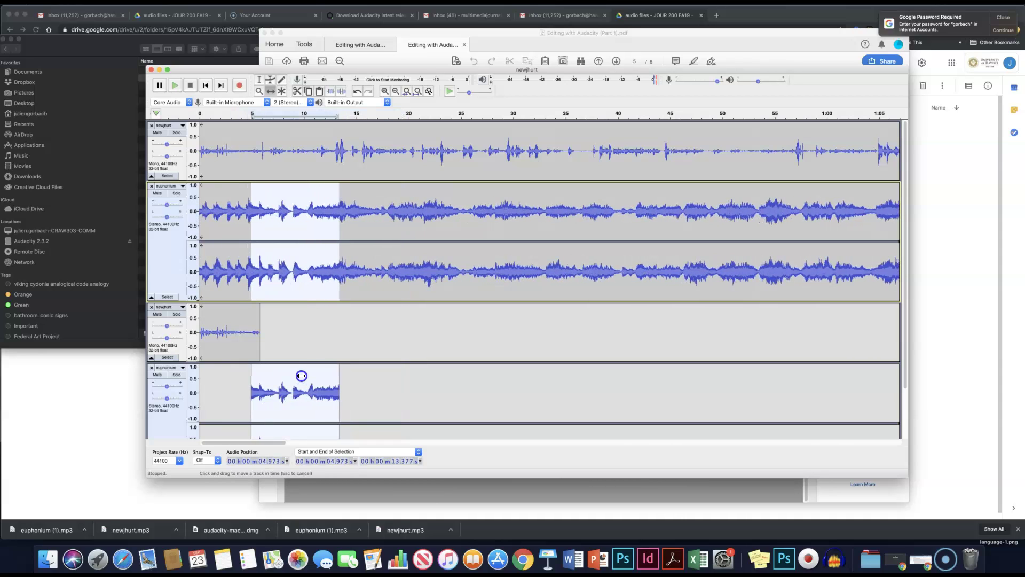
pyautogui.scroll(-2, 194, 201)
pyautogui.click(218, 209)
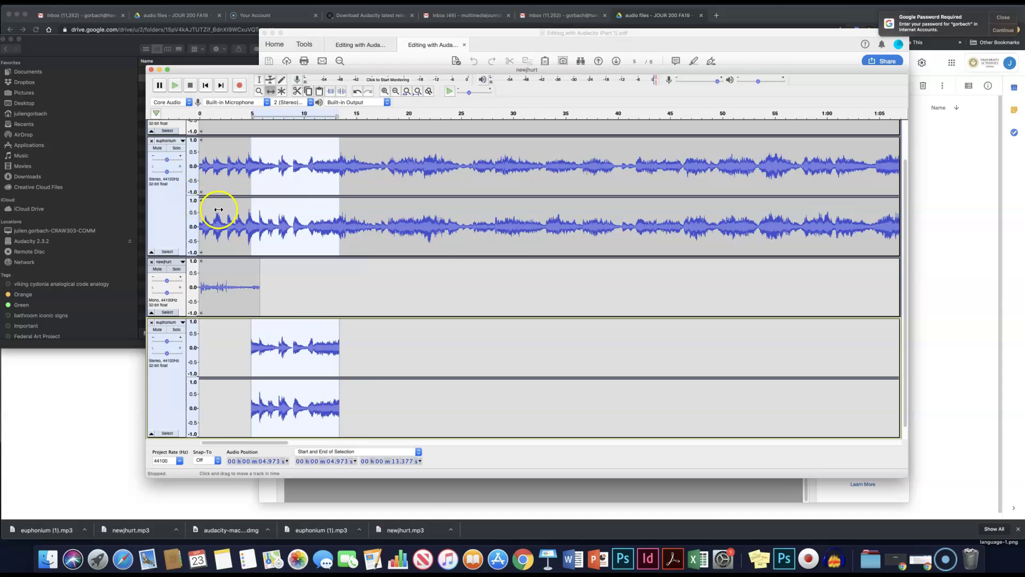
pyautogui.scroll(2, 213, 212)
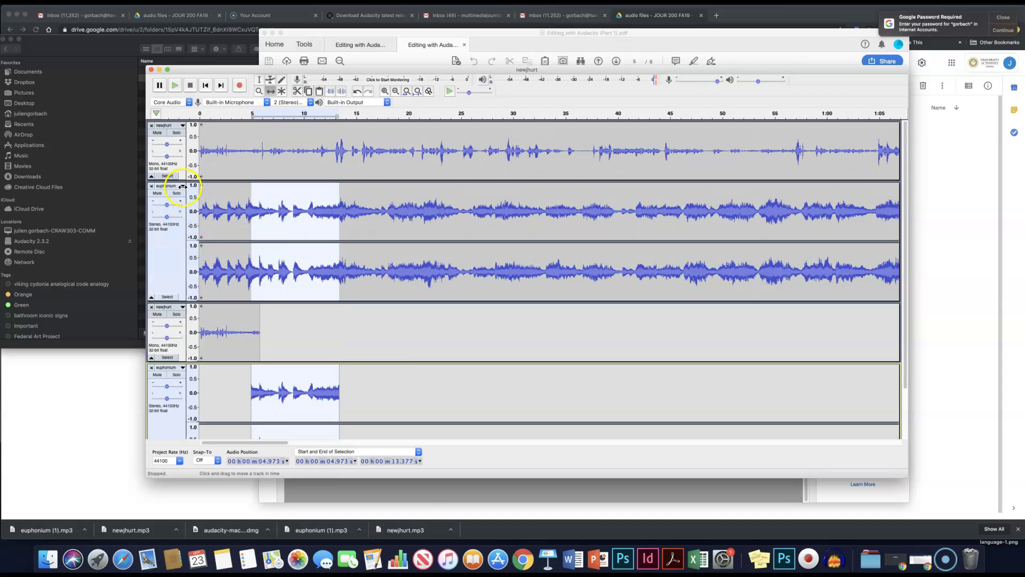
# Mute the original euphonium and newjhurt tracks and play the two duplicated clips from the start of the timeline
pyautogui.click(159, 193)
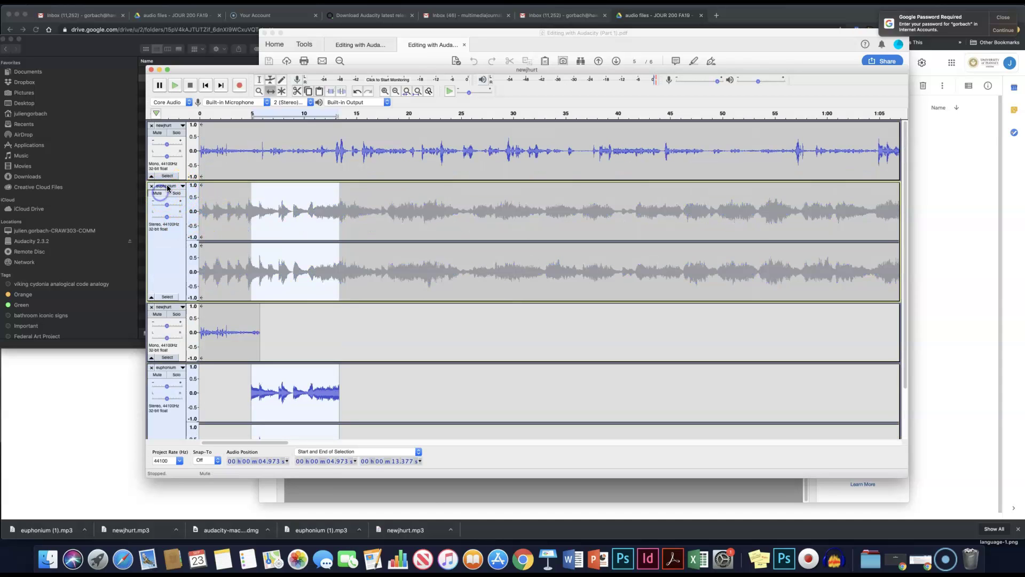
pyautogui.click(157, 133)
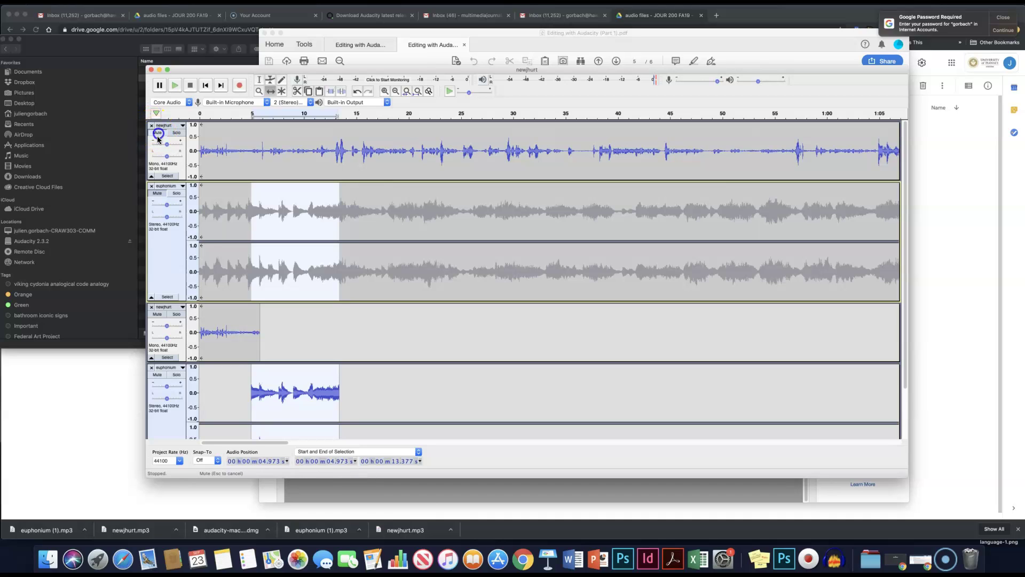
pyautogui.click(259, 79)
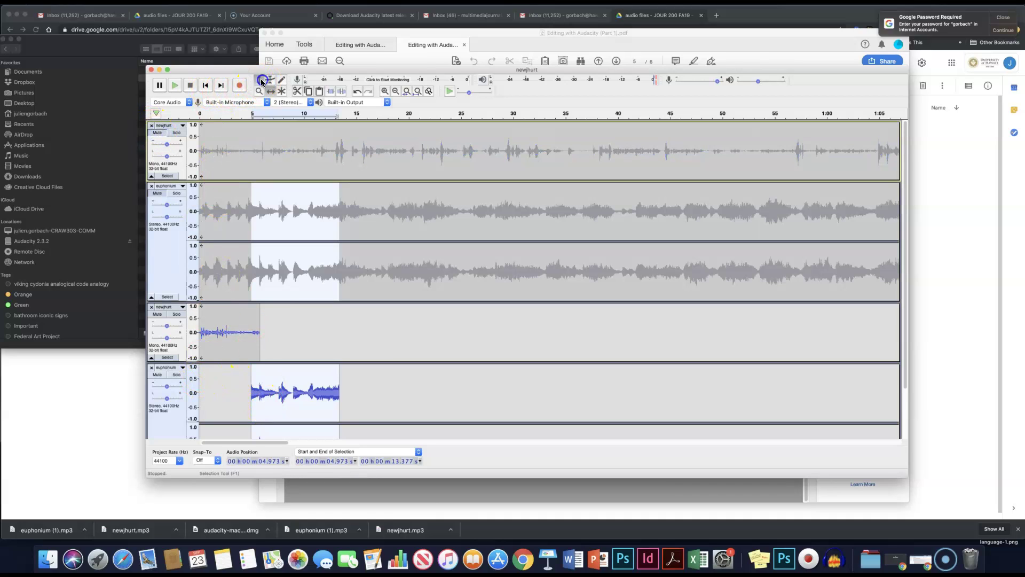
pyautogui.click(199, 343)
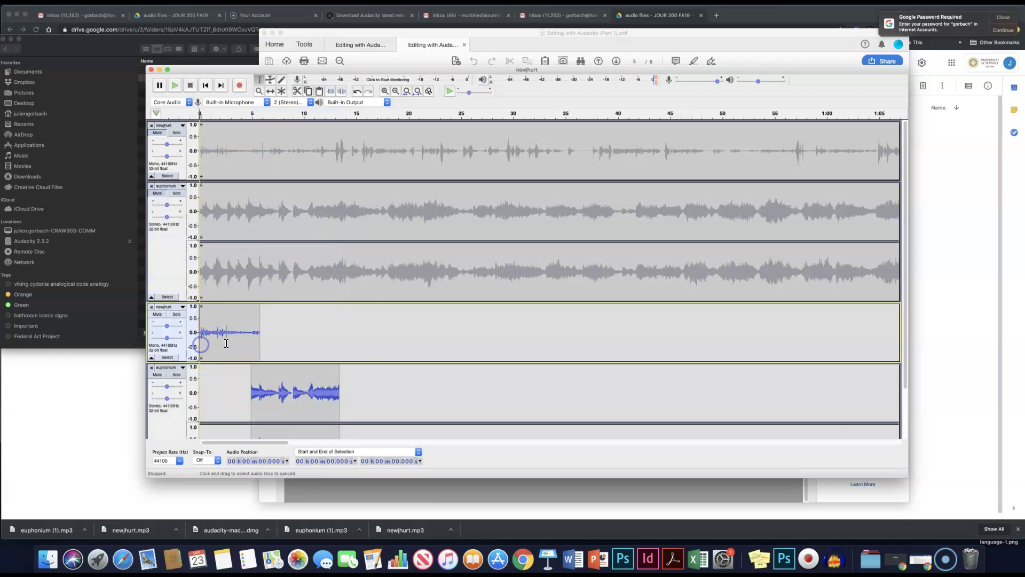
pyautogui.press('space')
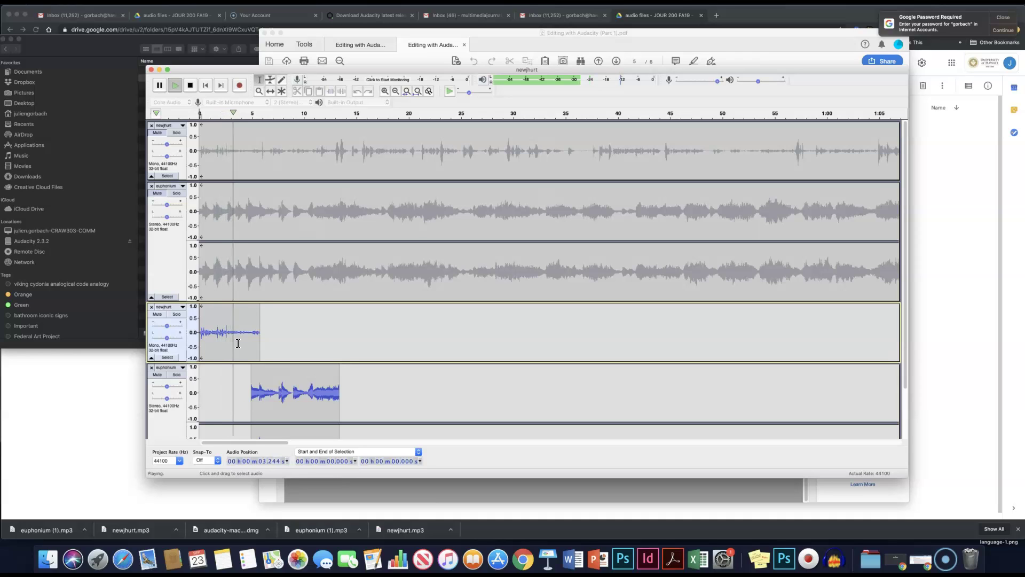
pyautogui.press('space')
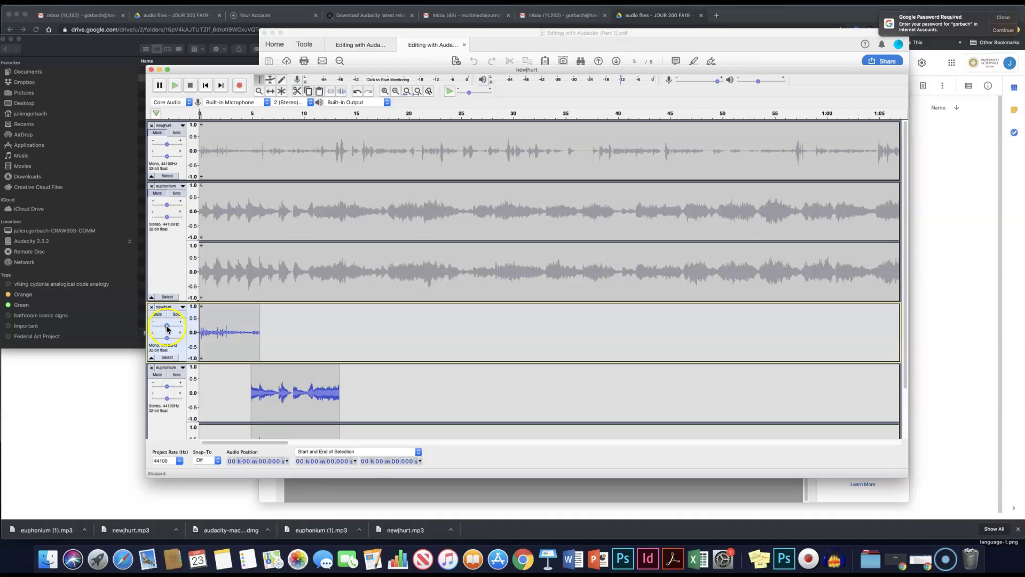
# Raise the gain of the duplicated newjhurt track slightly and play the mix from the start of the timeline
pyautogui.moveTo(167, 329); pyautogui.dragTo(168, 327)
pyautogui.moveTo(172, 326); pyautogui.dragTo(170, 326)
pyautogui.click(205, 319)
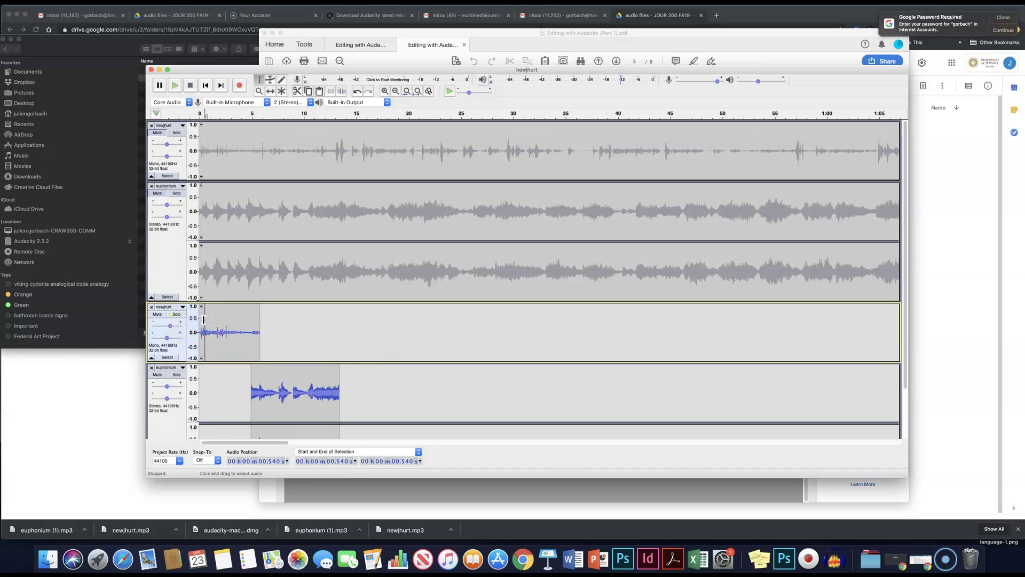
pyautogui.click(200, 320)
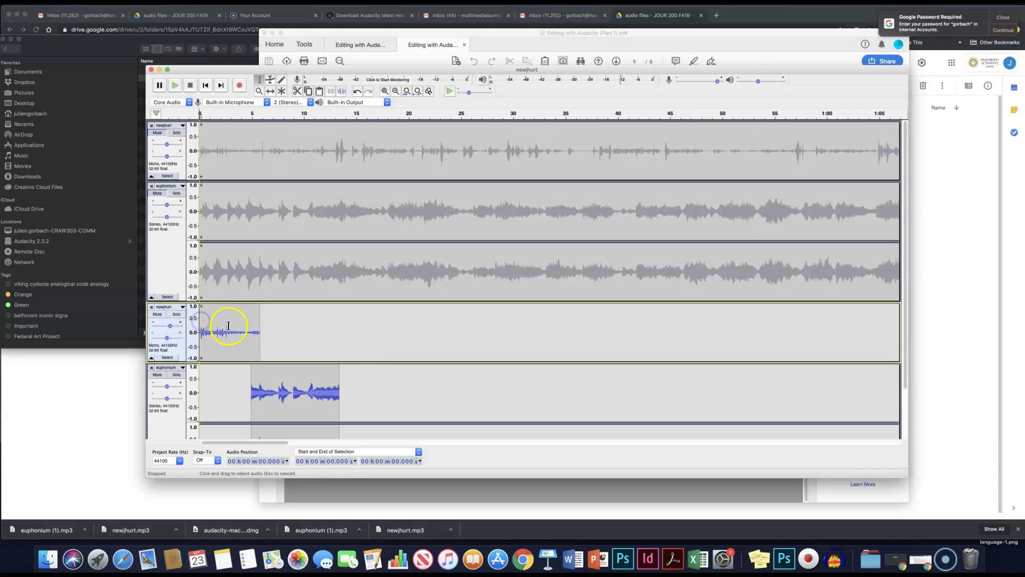
pyautogui.press('space')
pyautogui.press('space')
# Increase the duplicated newjhurt track's gain a little further and play it back from about 0.2 s
pyautogui.moveTo(170, 327); pyautogui.dragTo(172, 326)
pyautogui.click(198, 320)
pyautogui.click(199, 321)
pyautogui.press('space')
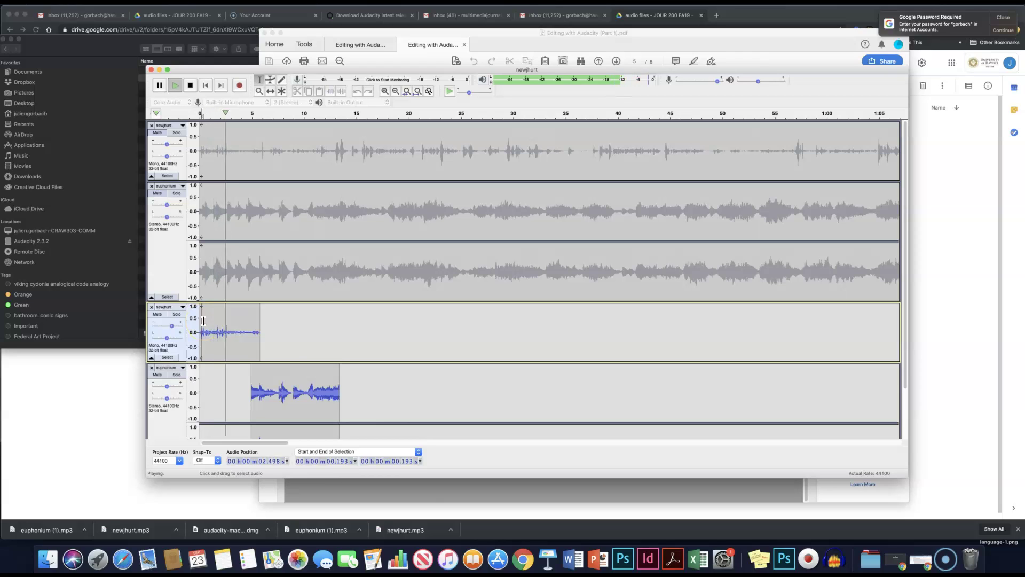
pyautogui.press('space')
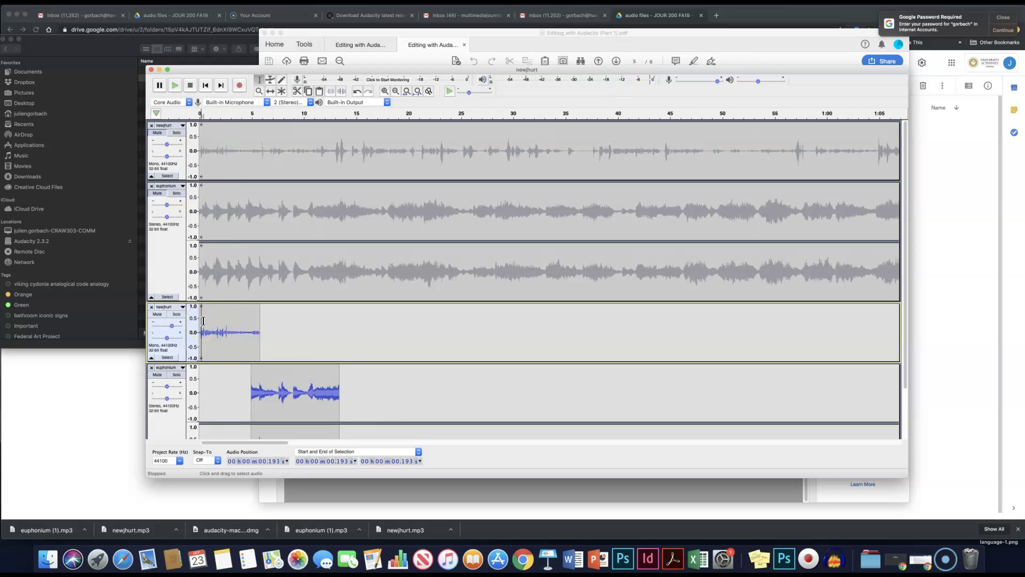
# Play the mix from about 4.4 s to check the transition from newjhurt to the euphonium clip
pyautogui.click(242, 333)
pyautogui.click(245, 328)
pyautogui.press('space')
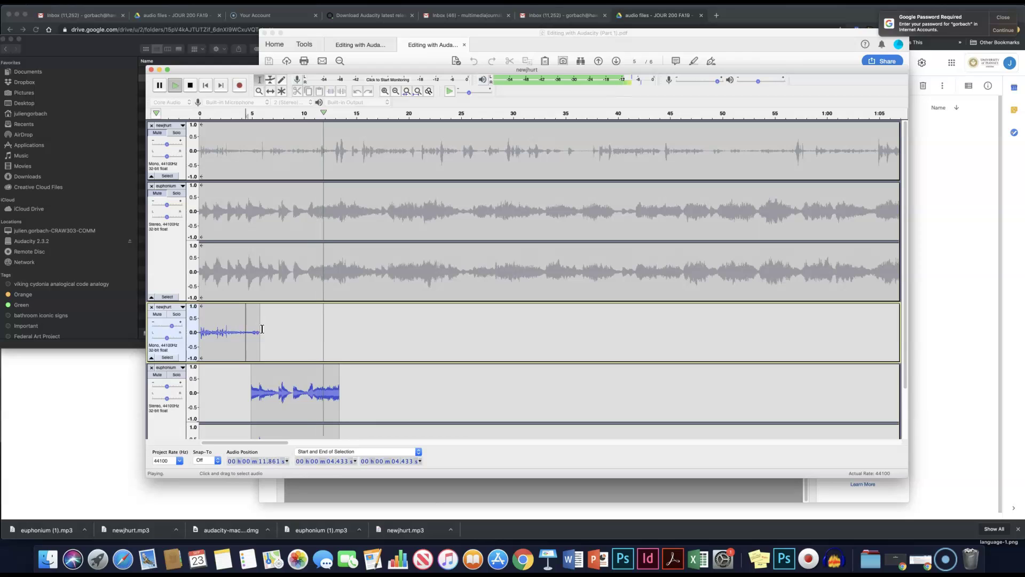
pyautogui.press('space')
pyautogui.click(254, 328)
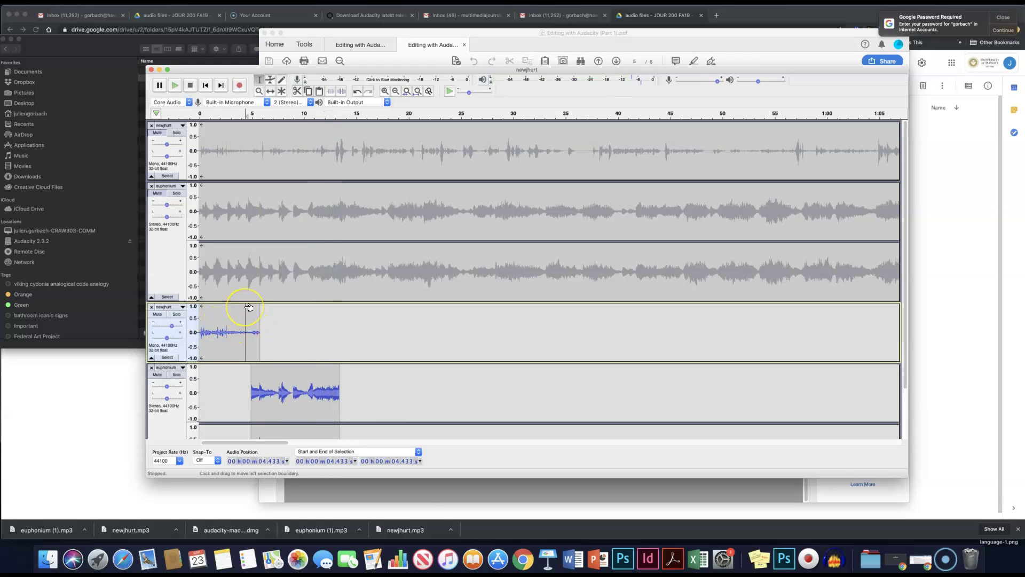
pyautogui.moveTo(246, 323)
pyautogui.mouseDown()
pyautogui.moveTo(248, 343)
pyautogui.moveTo(256, 329)
pyautogui.moveTo(243, 332)
pyautogui.mouseUp()
# Delete the short newjhurt duplicate and duplicate the original newjhurt audio from about 0.15 to 15.4 s onto a new track
pyautogui.click(151, 308)
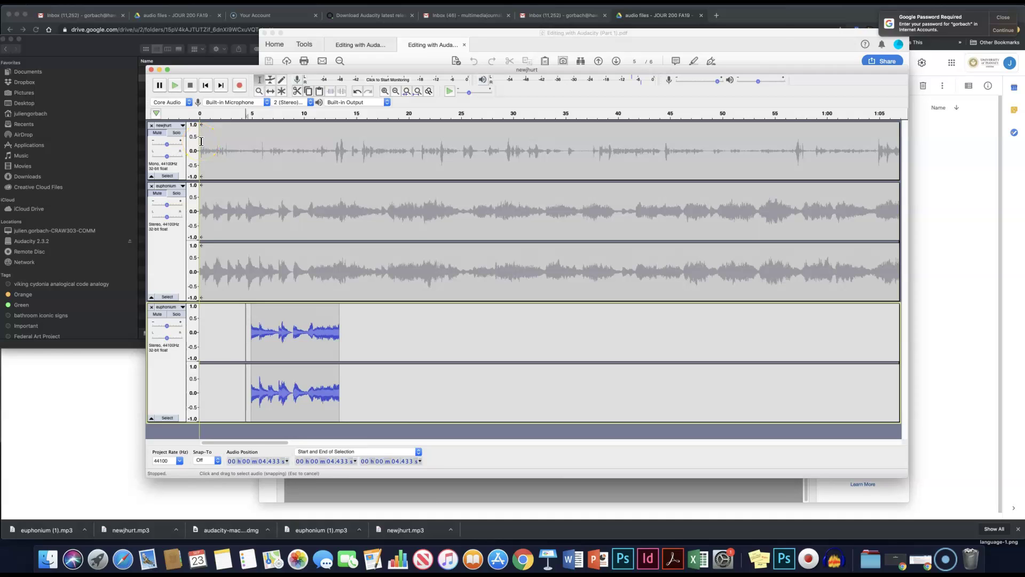
pyautogui.moveTo(201, 141); pyautogui.dragTo(338, 151)
pyautogui.moveTo(336, 160); pyautogui.dragTo(367, 154)
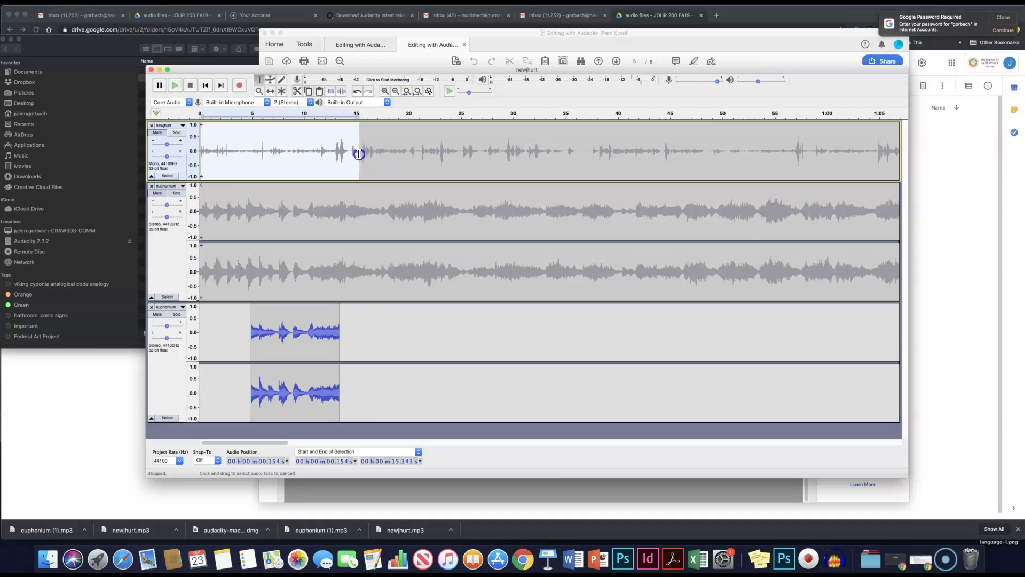
pyautogui.moveTo(360, 154); pyautogui.dragTo(360, 155)
pyautogui.hotkey('ctrl', 'shift', 'End')
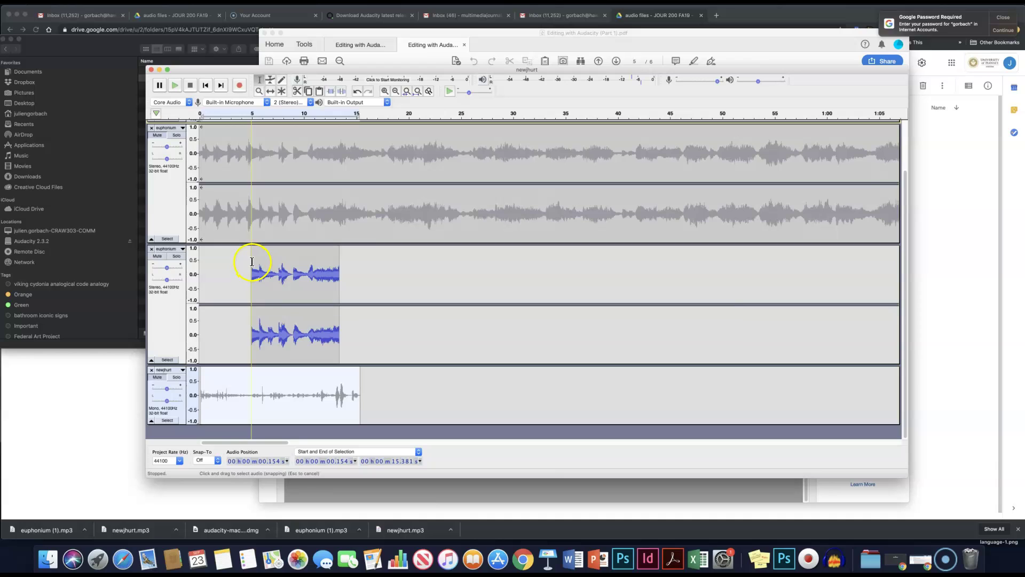
# Unmute the new newjhurt duplicate and raise its gain slightly
pyautogui.scroll(3, 252, 262)
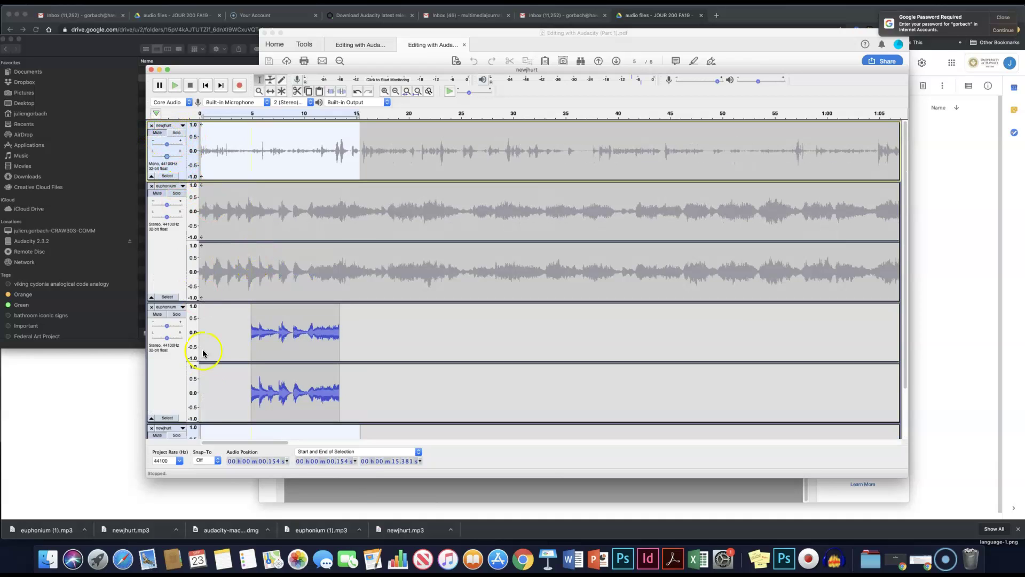
pyautogui.scroll(-3, 222, 389)
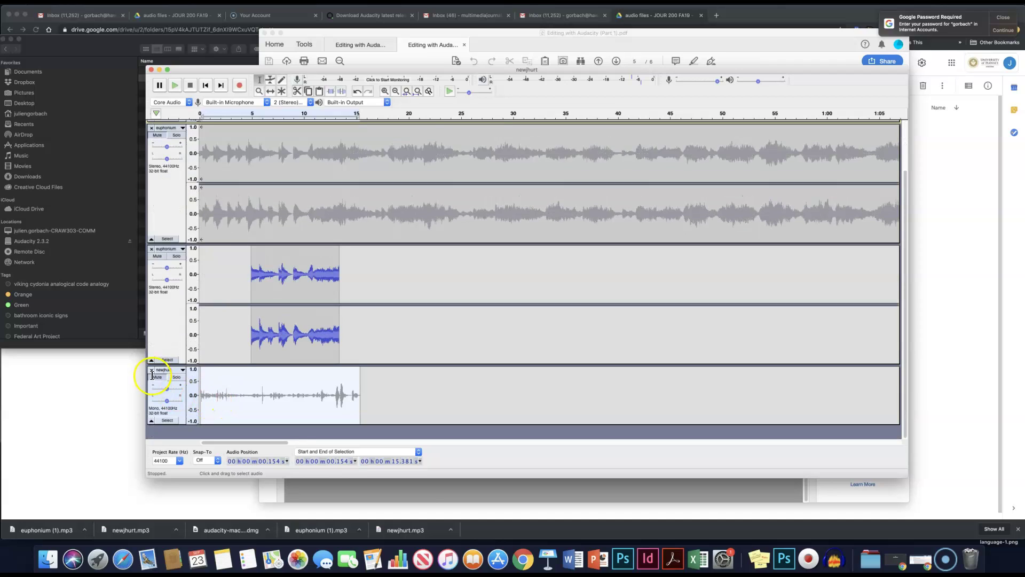
pyautogui.click(155, 378)
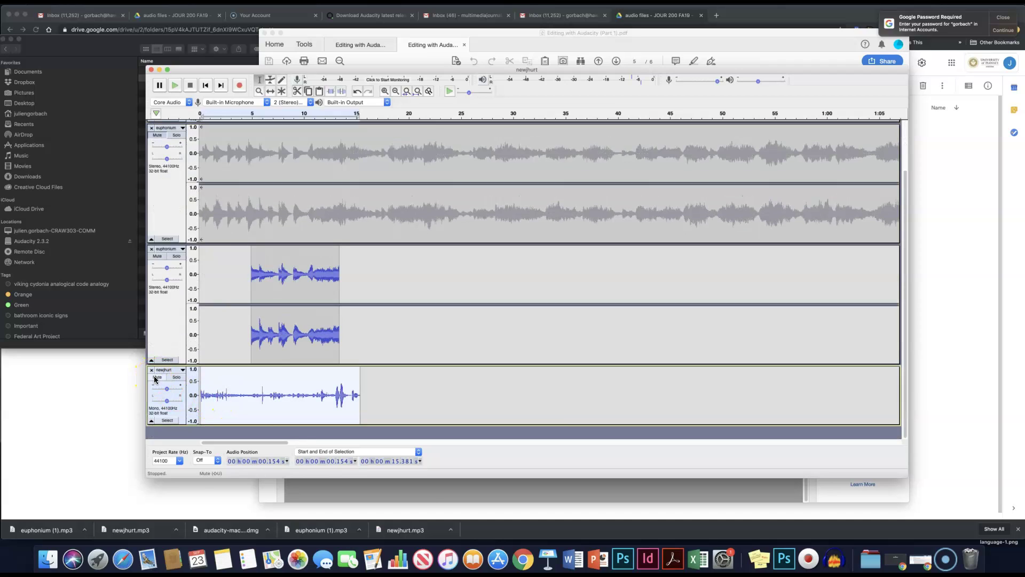
pyautogui.click(165, 395)
pyautogui.moveTo(166, 391); pyautogui.dragTo(168, 391)
pyautogui.moveTo(175, 386); pyautogui.dragTo(203, 362)
pyautogui.scroll(1, 182, 379)
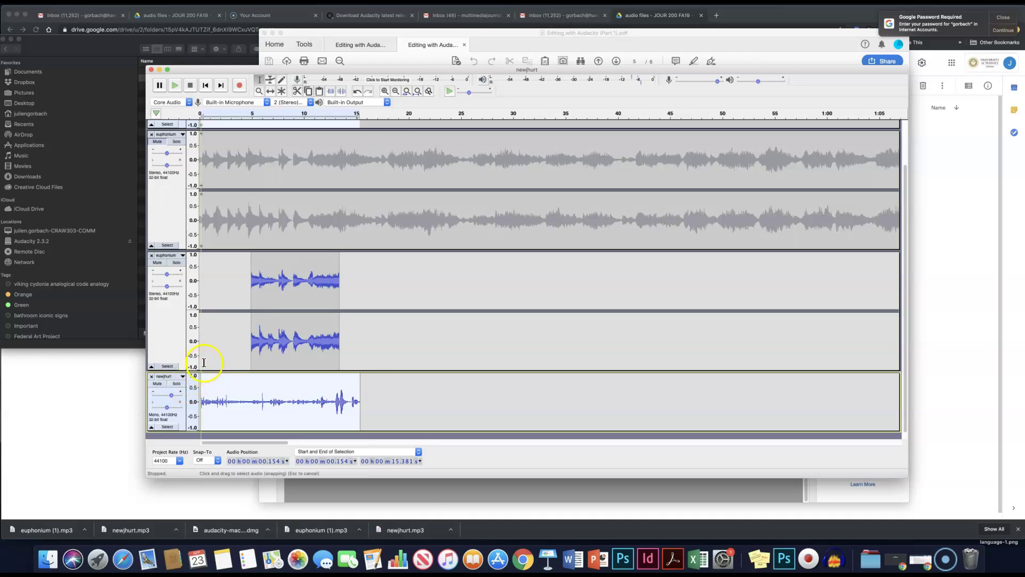
# Play the longer newjhurt duplicate together with the euphonium clip from about 0.15 s
pyautogui.click(202, 362)
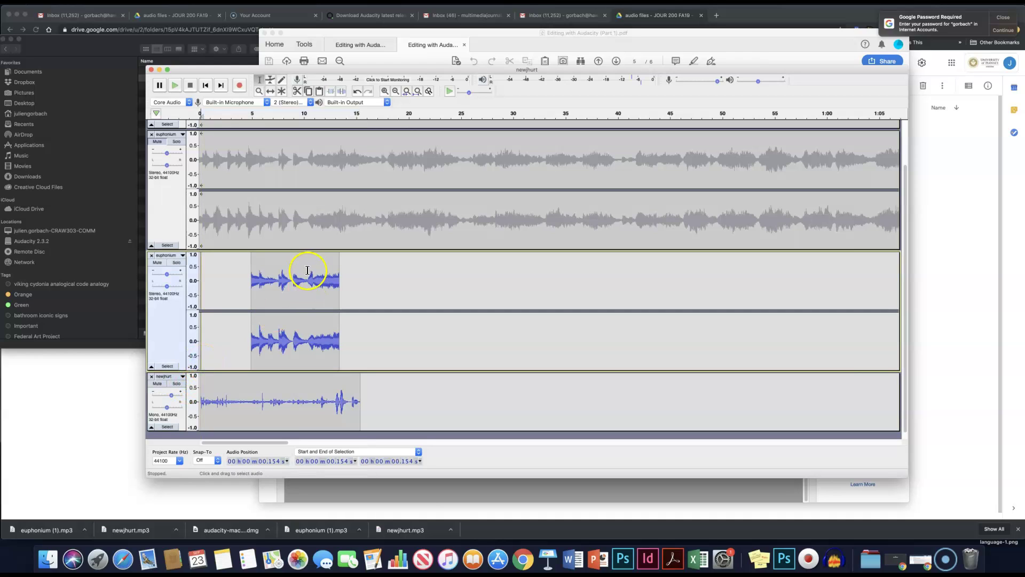
pyautogui.press('space')
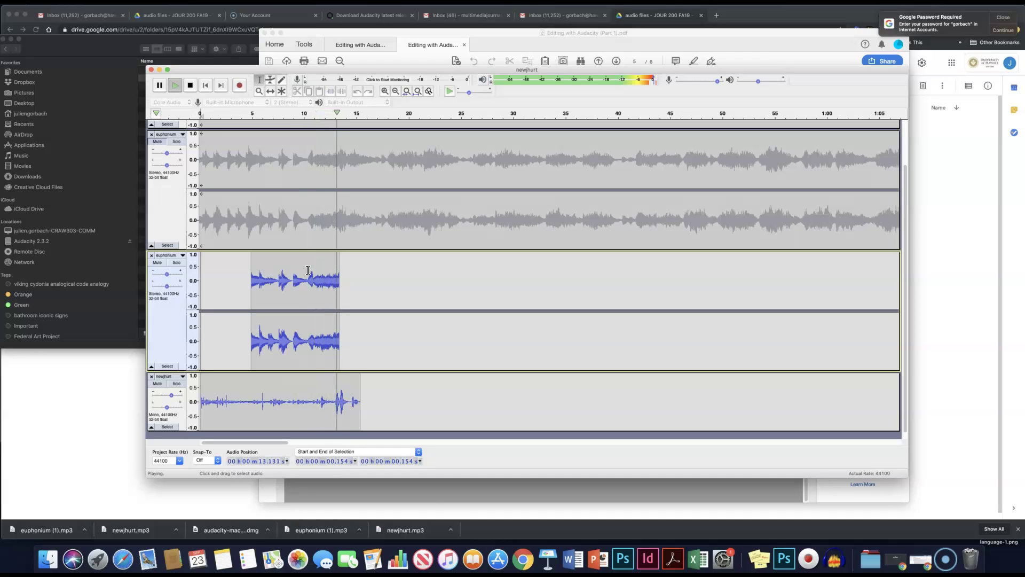
pyautogui.press('space')
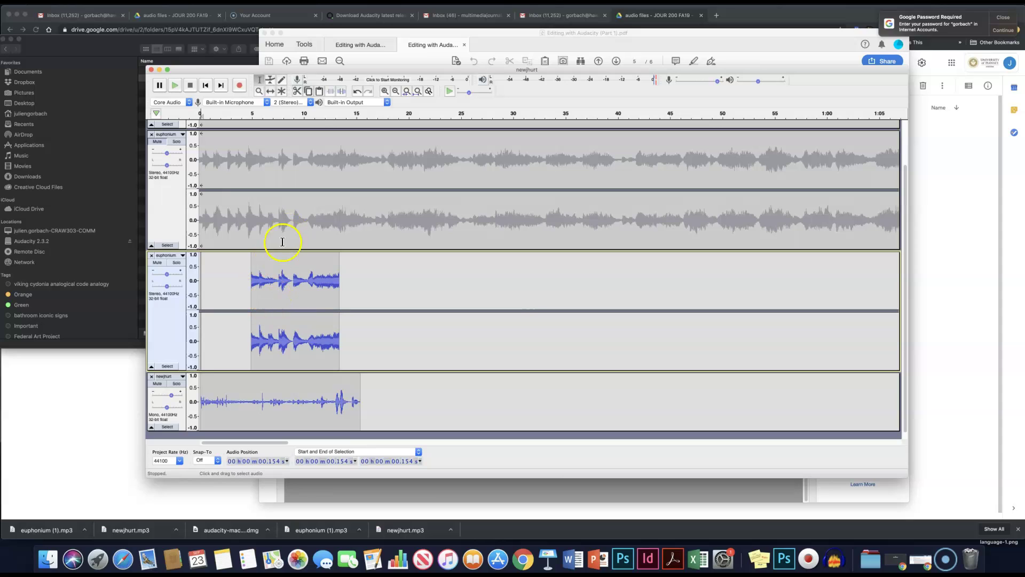
# Fade in the duplicated euphonium clip by lowering its envelope at the start and holding near-full level from about 8.8 s
pyautogui.click(268, 80)
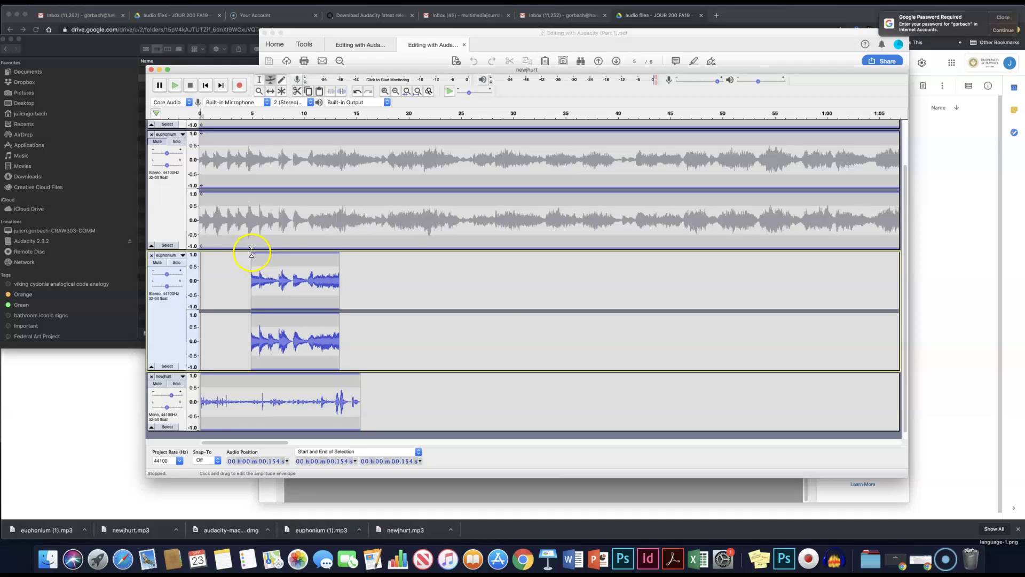
pyautogui.moveTo(269, 251); pyautogui.dragTo(292, 255)
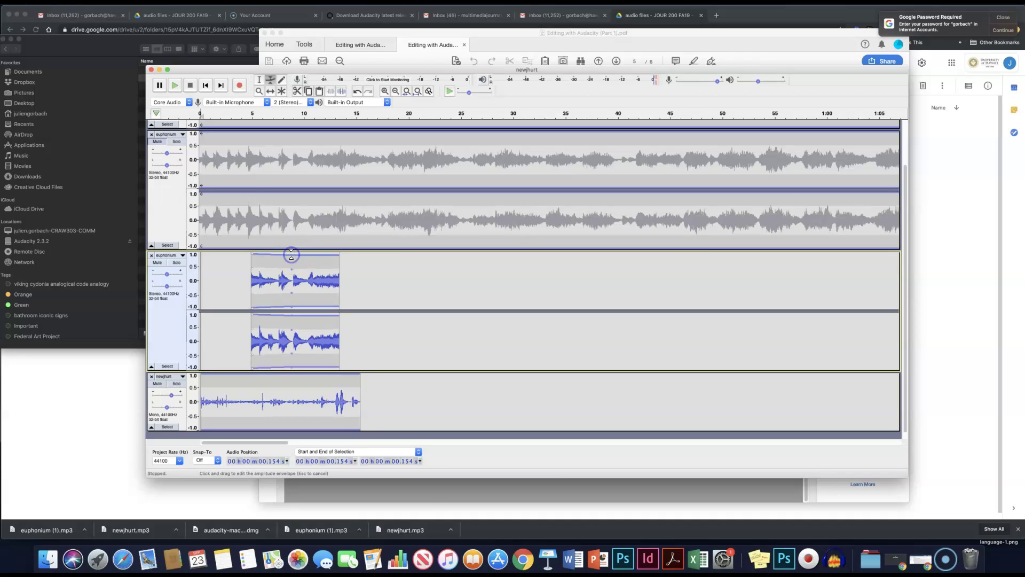
pyautogui.click(338, 254)
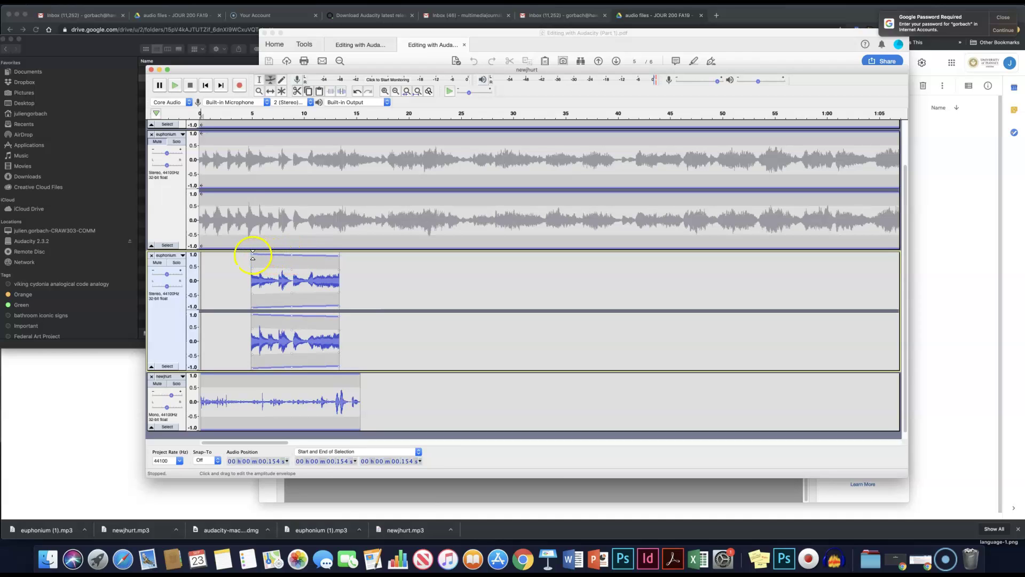
pyautogui.moveTo(251, 255); pyautogui.dragTo(251, 273)
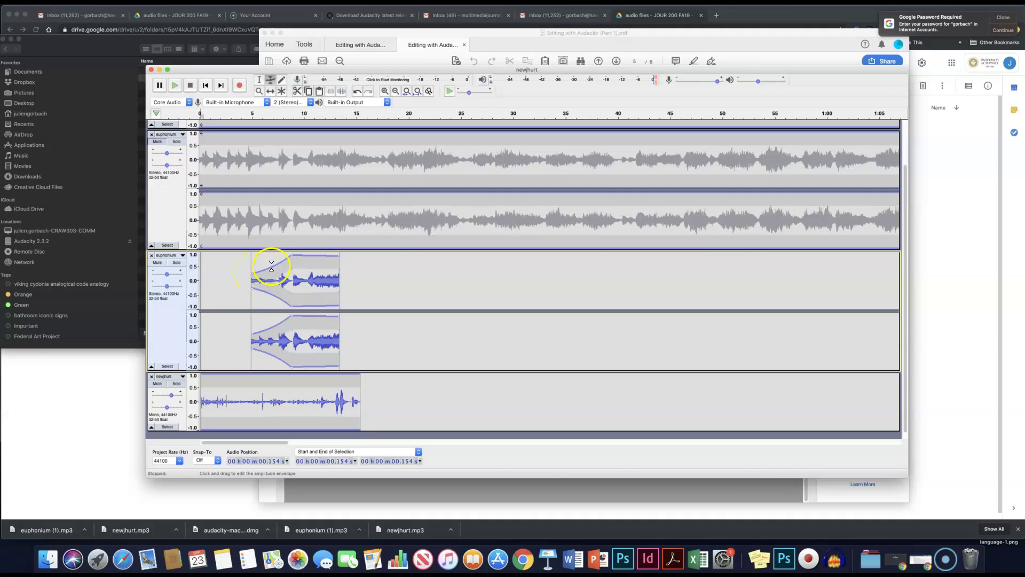
# Reshape the euphonium clip's envelope to peak at about 7 s, dip to near silence at about 9 s and rise again, and play it back
pyautogui.moveTo(272, 266); pyautogui.dragTo(337, 266)
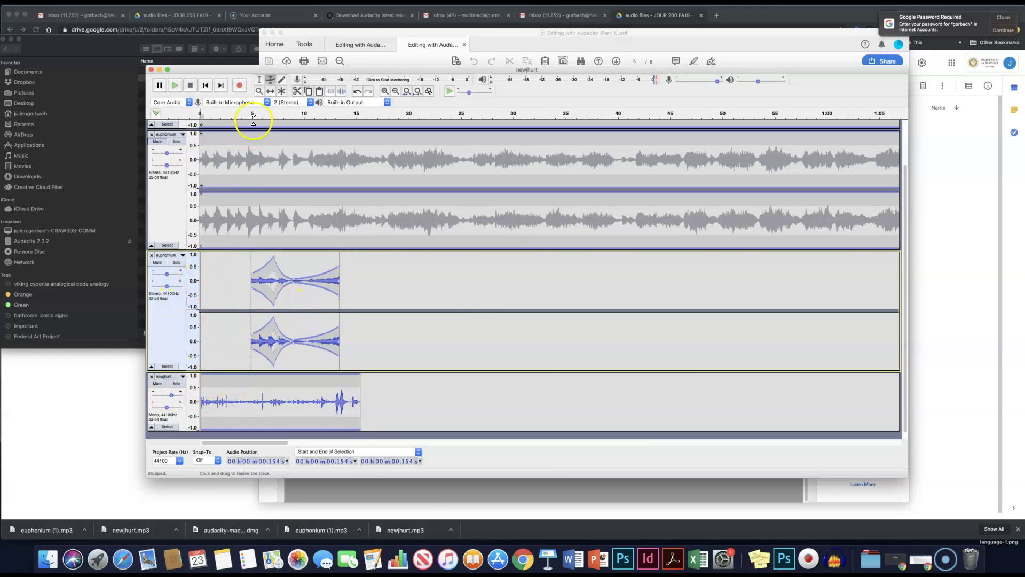
pyautogui.click(258, 79)
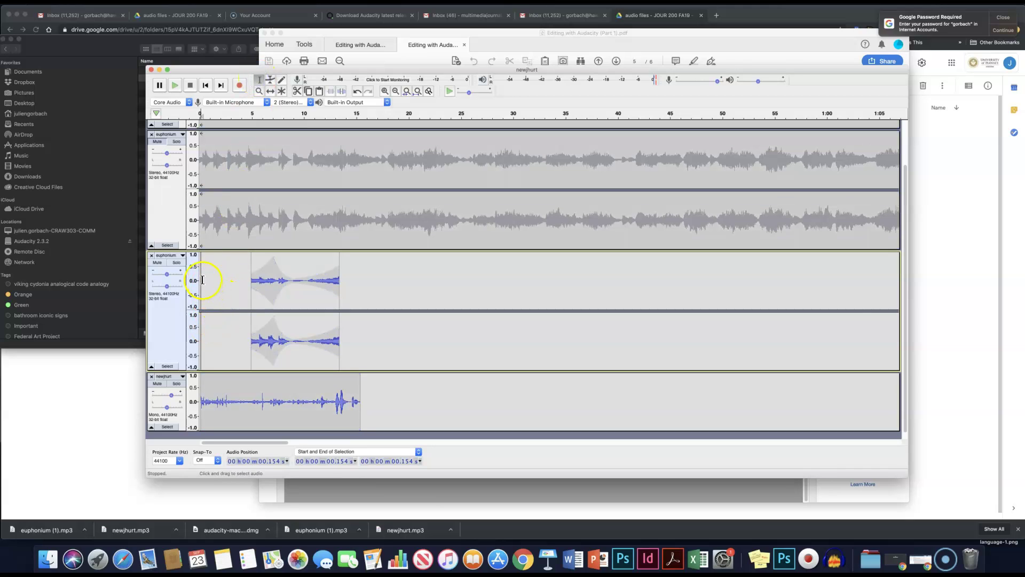
pyautogui.press('space')
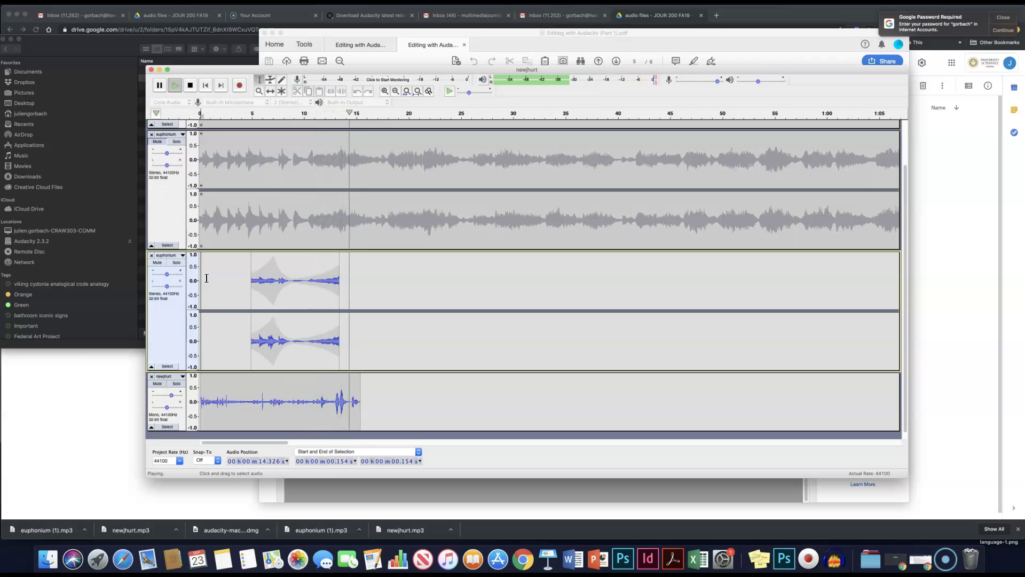
# Stop playback and remove the muted original euphonium and newjhurt tracks, keeping only the two edited duplicates
pyautogui.press('space')
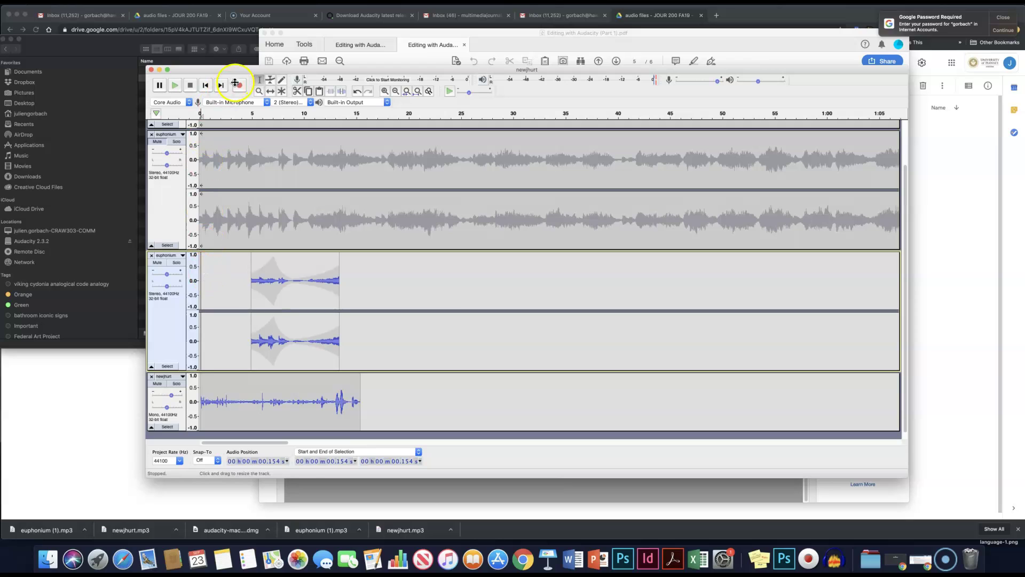
pyautogui.scroll(3, 267, 152)
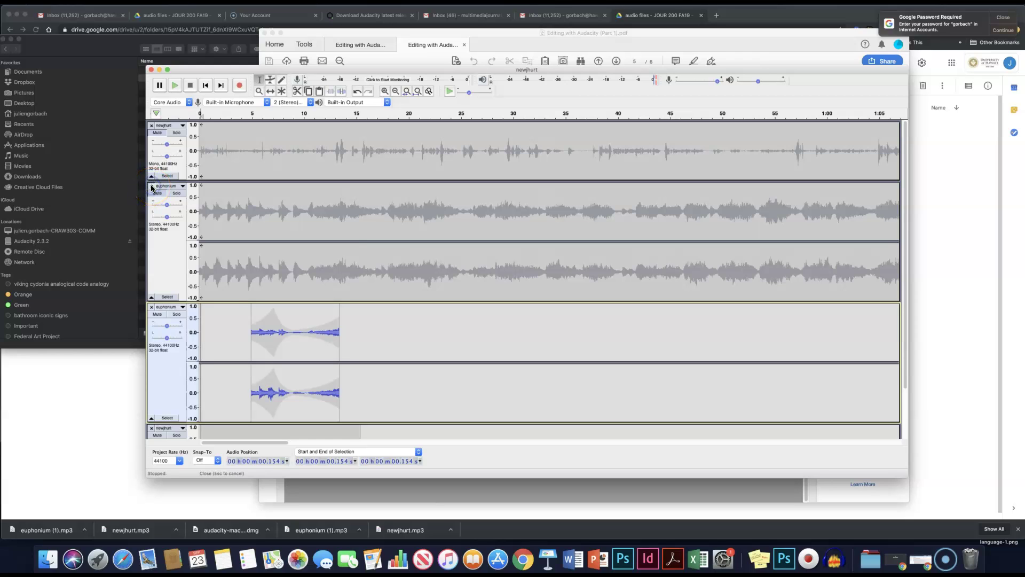
pyautogui.click(151, 185)
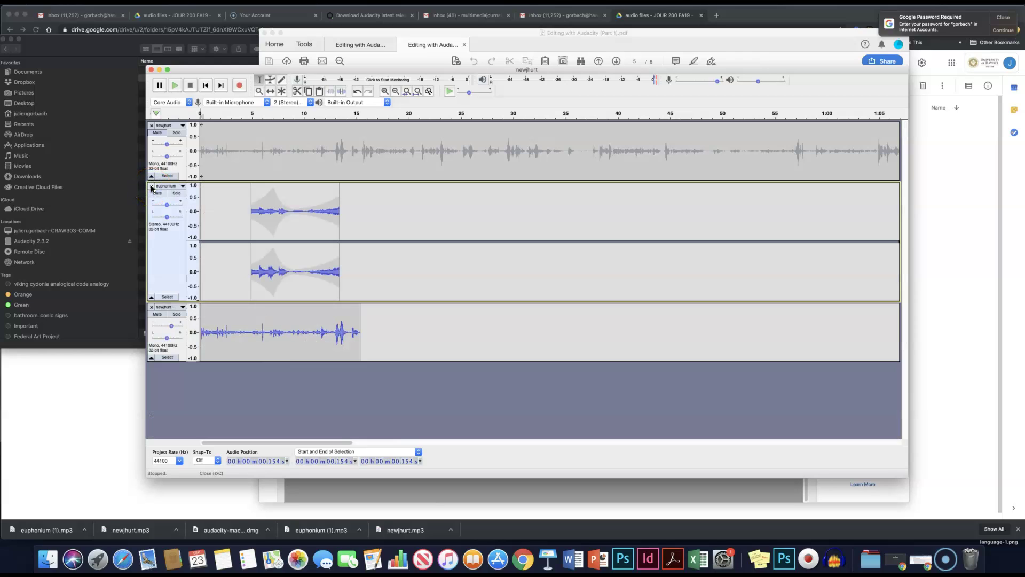
pyautogui.click(151, 125)
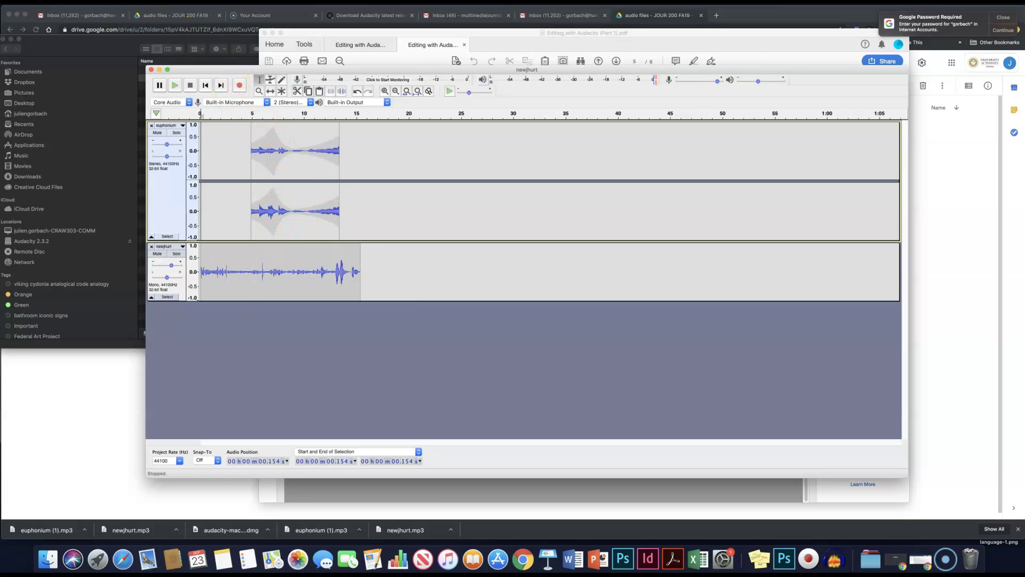
# Start an audio export of the mix with the file type AIFF (Apple) signed 16-bit PCM
pyautogui.click(56, 2)
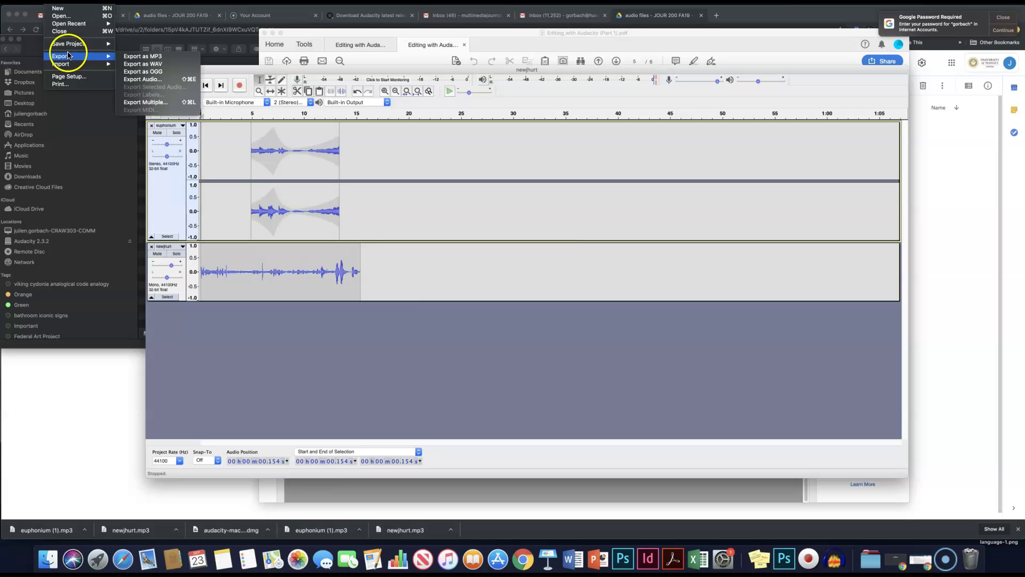
pyautogui.moveTo(94, 60)
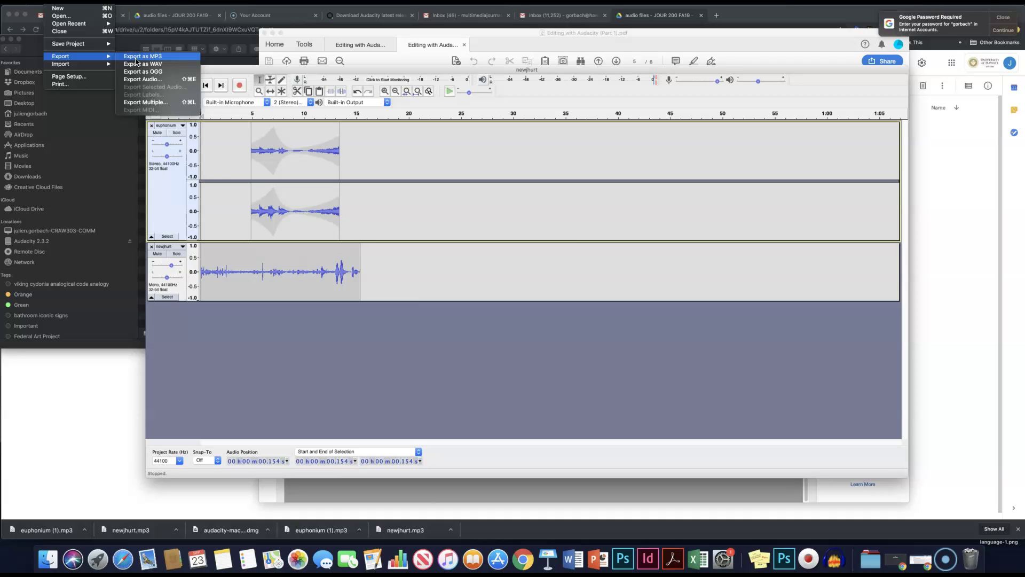
pyautogui.click(115, 59)
pyautogui.click(137, 79)
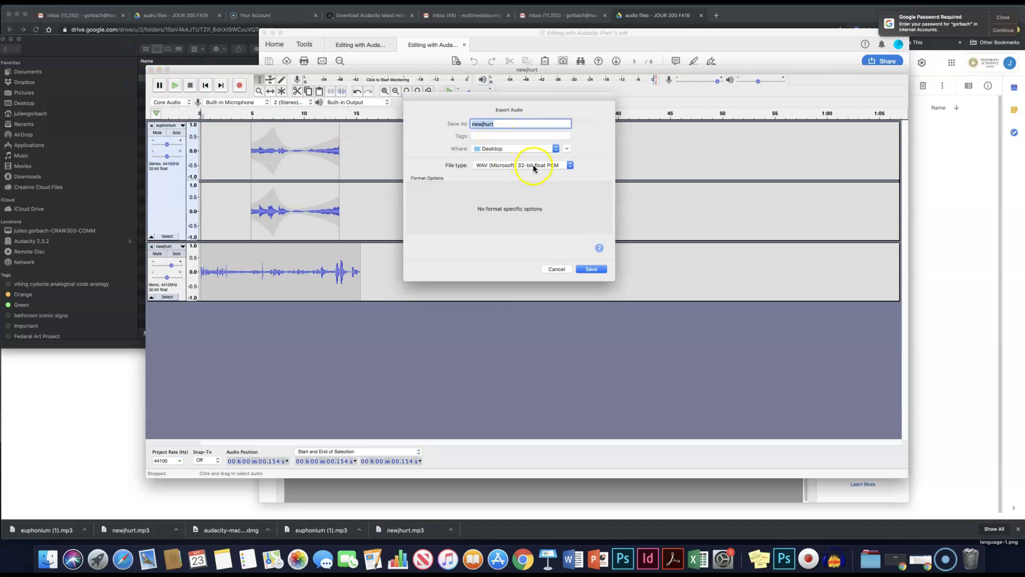
pyautogui.click(518, 166)
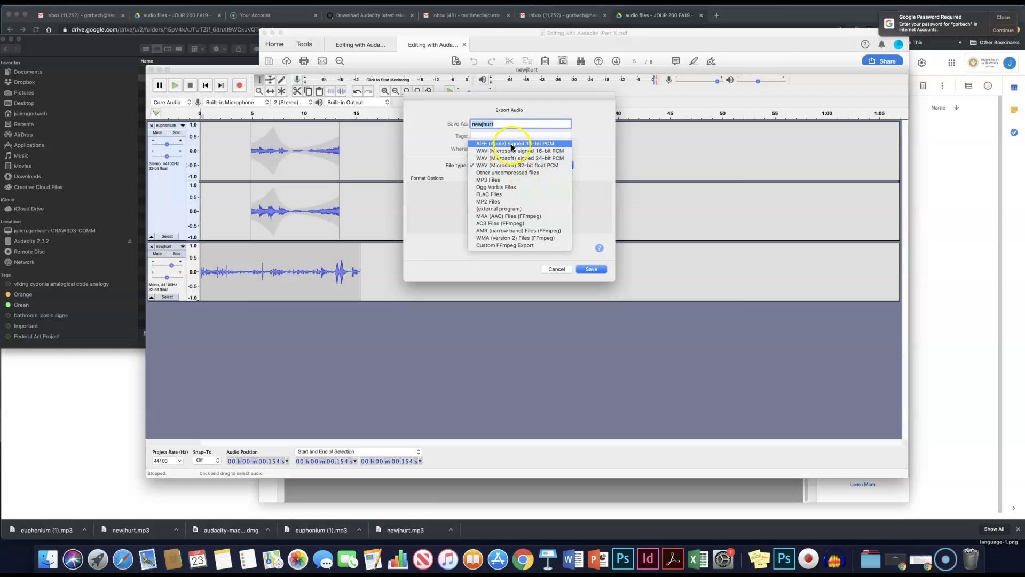
pyautogui.click(514, 145)
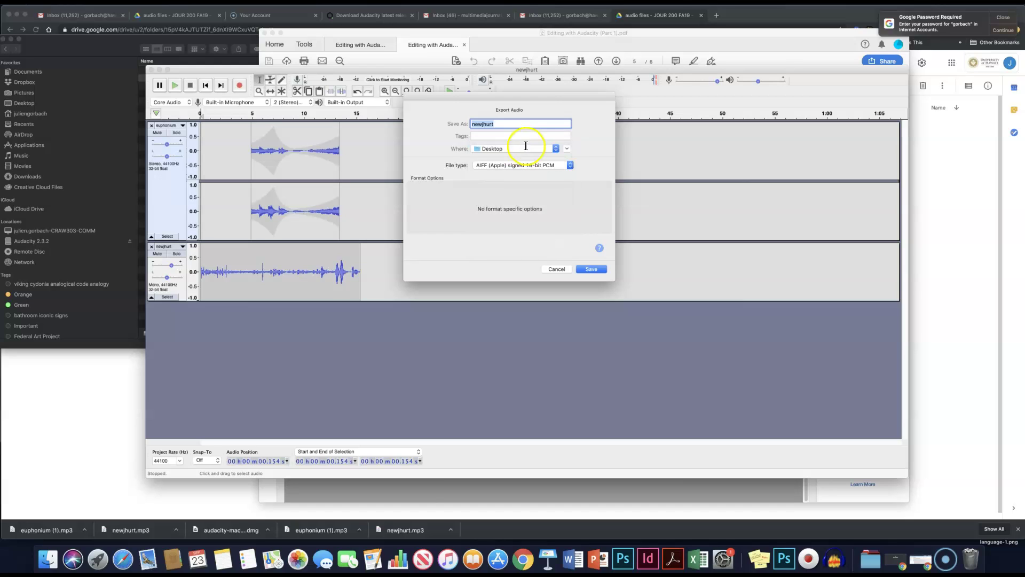
# Save the export as "Test audio" on the Desktop, accepting the stereo mixdown and the existing metadata tags
pyautogui.click(556, 149)
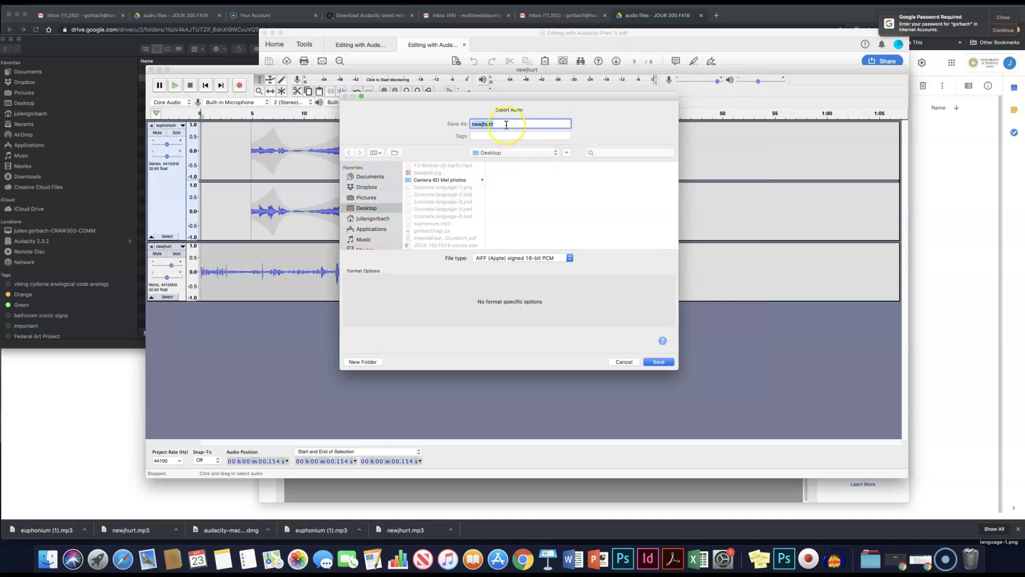
pyautogui.write('Test audio')
pyautogui.click(666, 355)
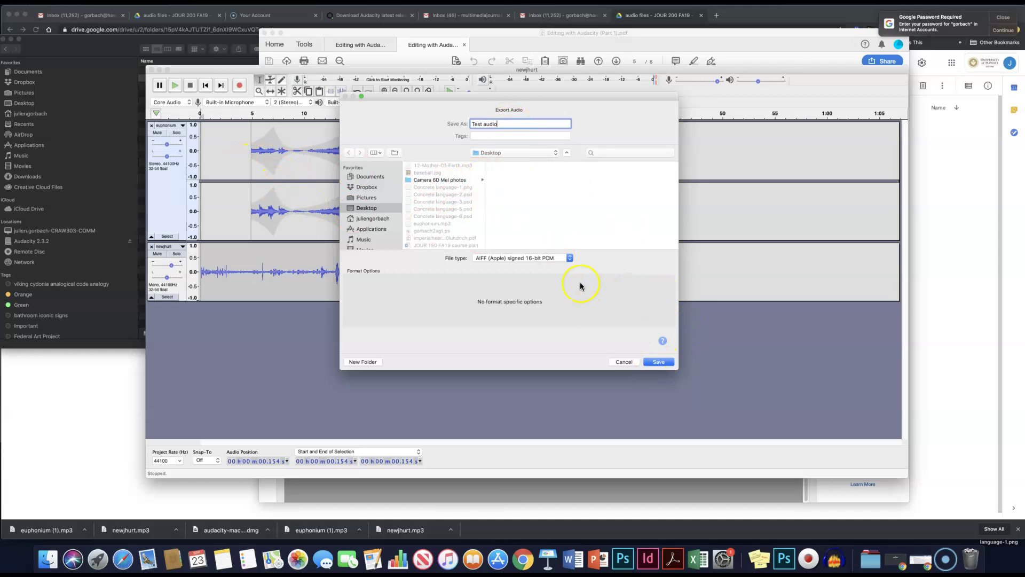
pyautogui.click(657, 362)
pyautogui.click(656, 359)
pyautogui.click(594, 305)
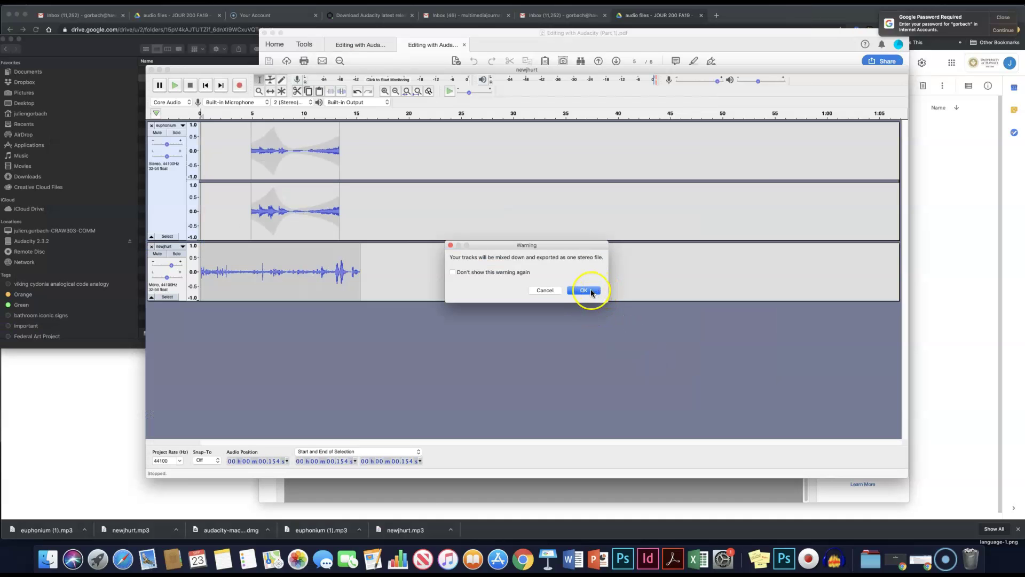
pyautogui.click(584, 291)
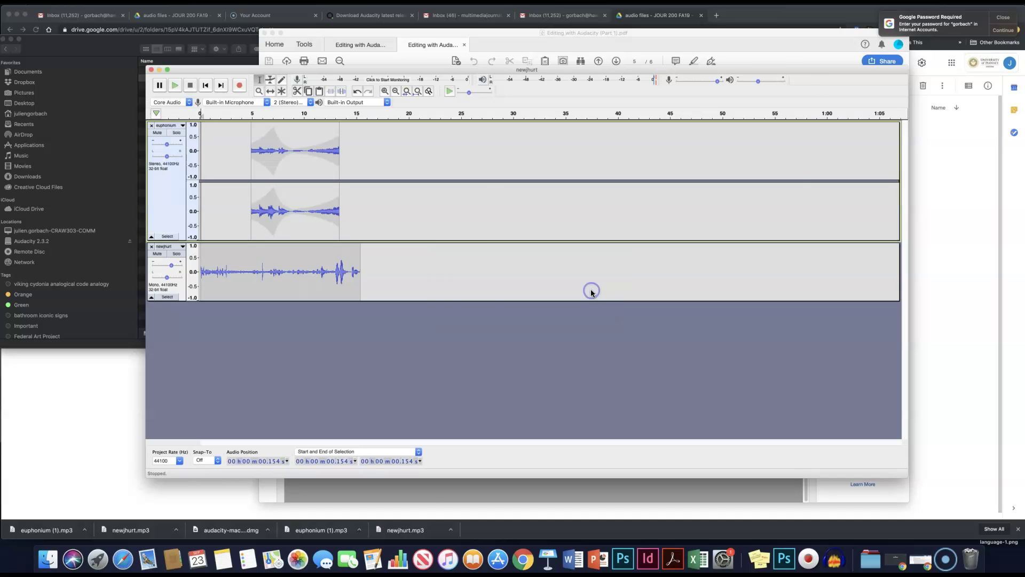
pyautogui.click(606, 278)
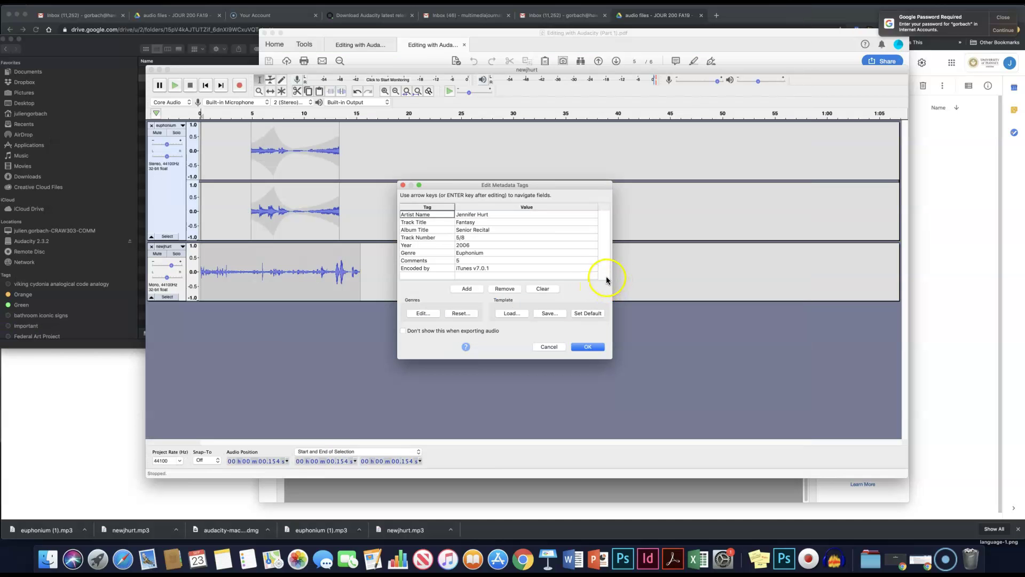
pyautogui.click(586, 348)
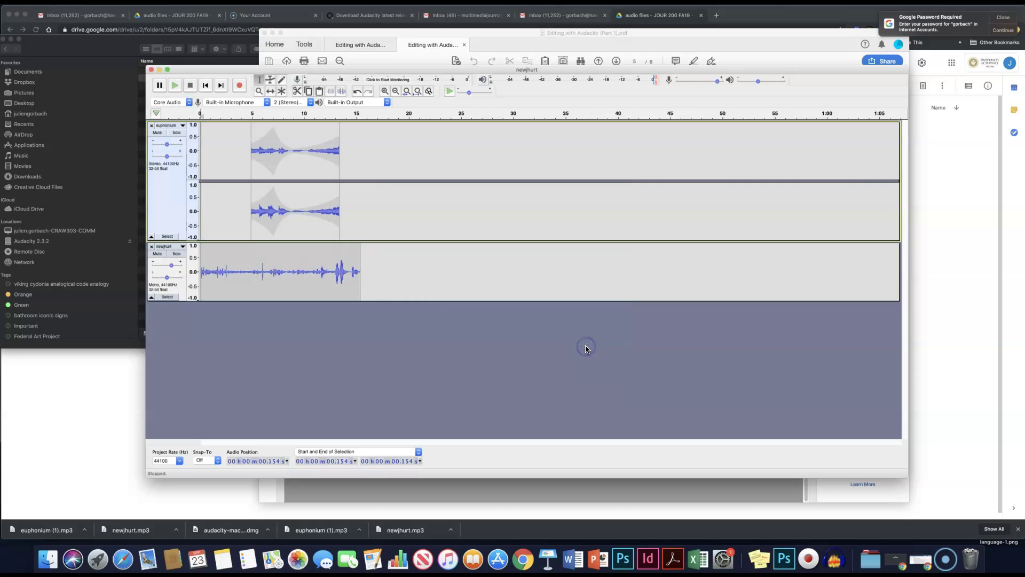
# Look at the exported Test audio.aiff file on the desktop, and return to the Audacity project window
pyautogui.click(537, 342)
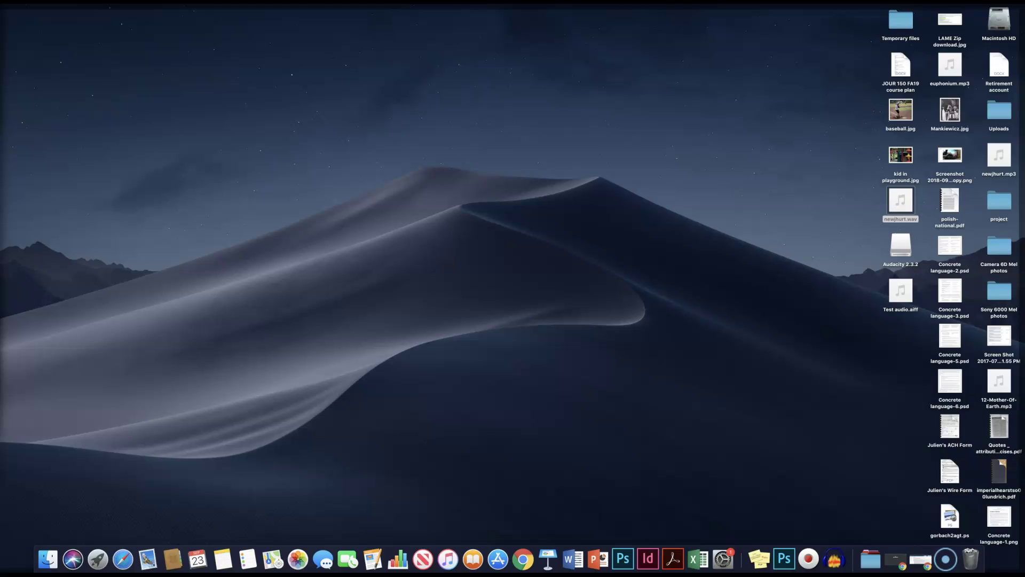
pyautogui.moveTo(897, 293)
pyautogui.moveTo(894, 297); pyautogui.dragTo(895, 300)
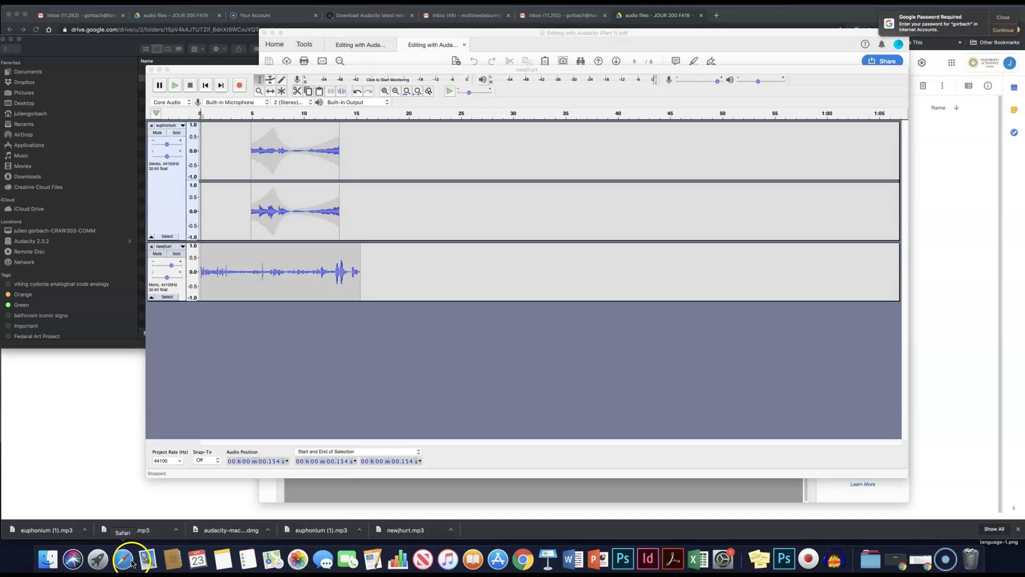
pyautogui.hotkey('ctrl', 'Up')
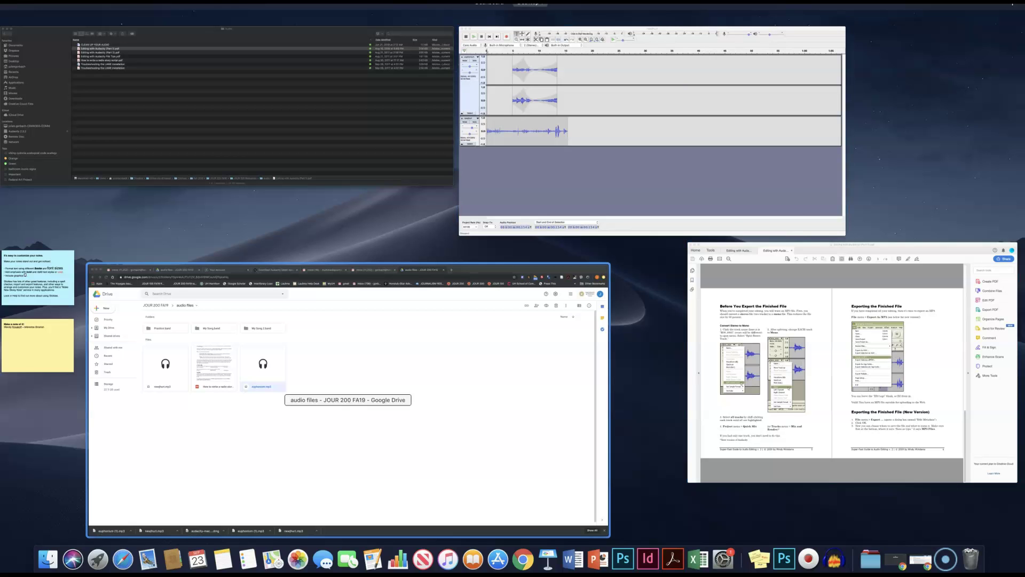
pyautogui.click(385, 219)
pyautogui.click(366, 338)
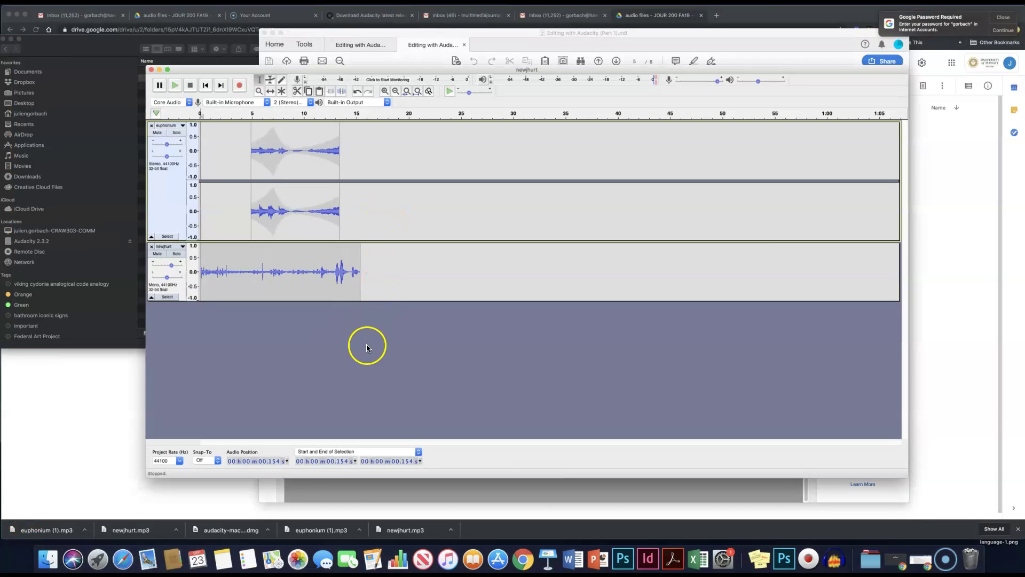